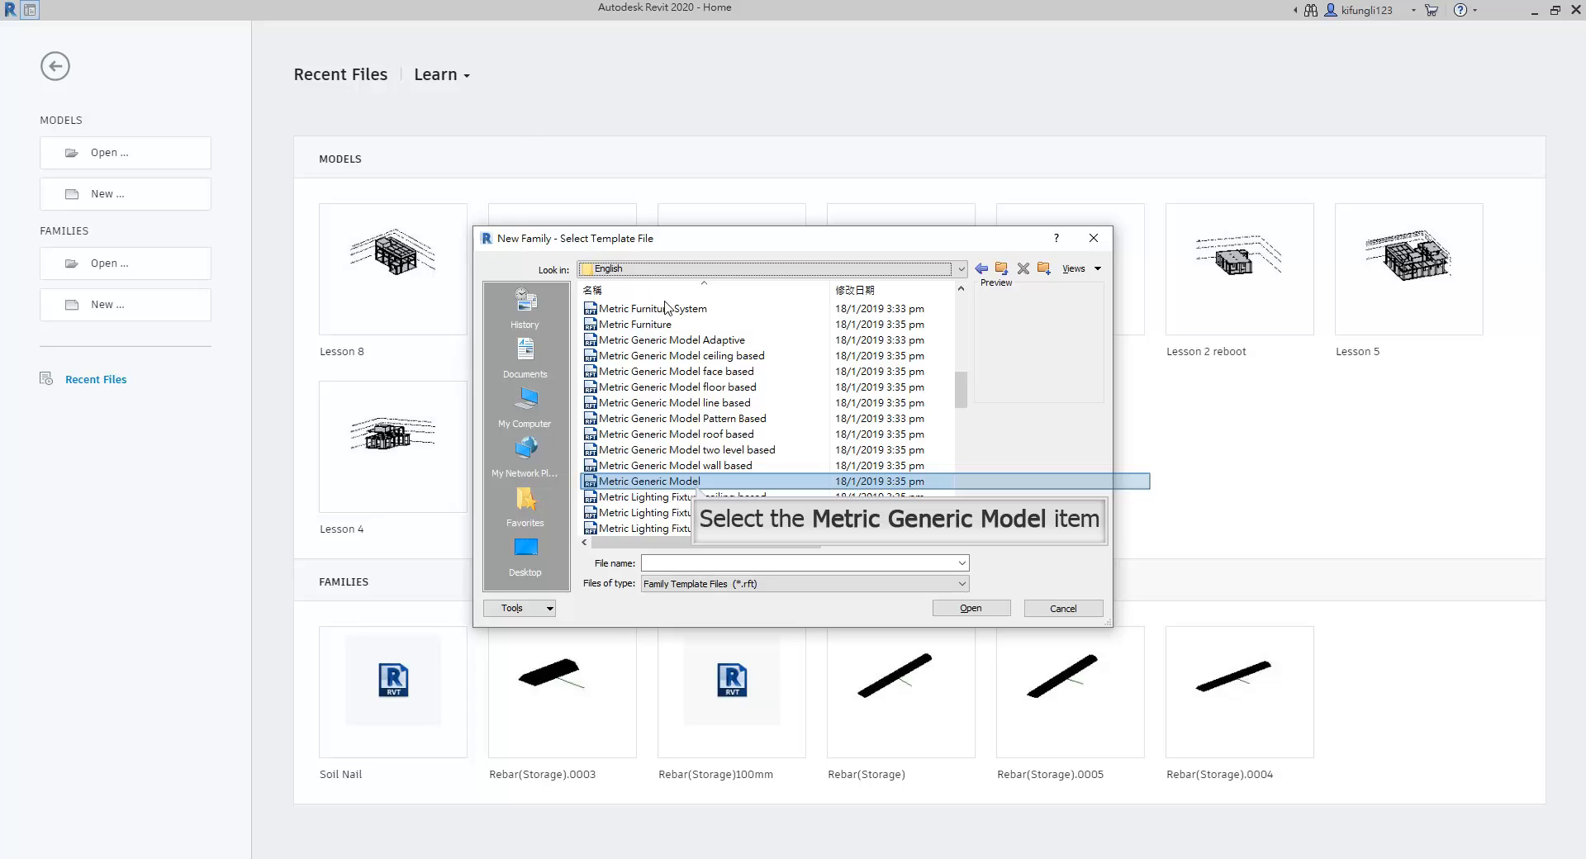
# - Create a new family from the Metric Generic Model template and check the Center (Front/Back) reference plane in plan
pyautogui.click(696, 487)
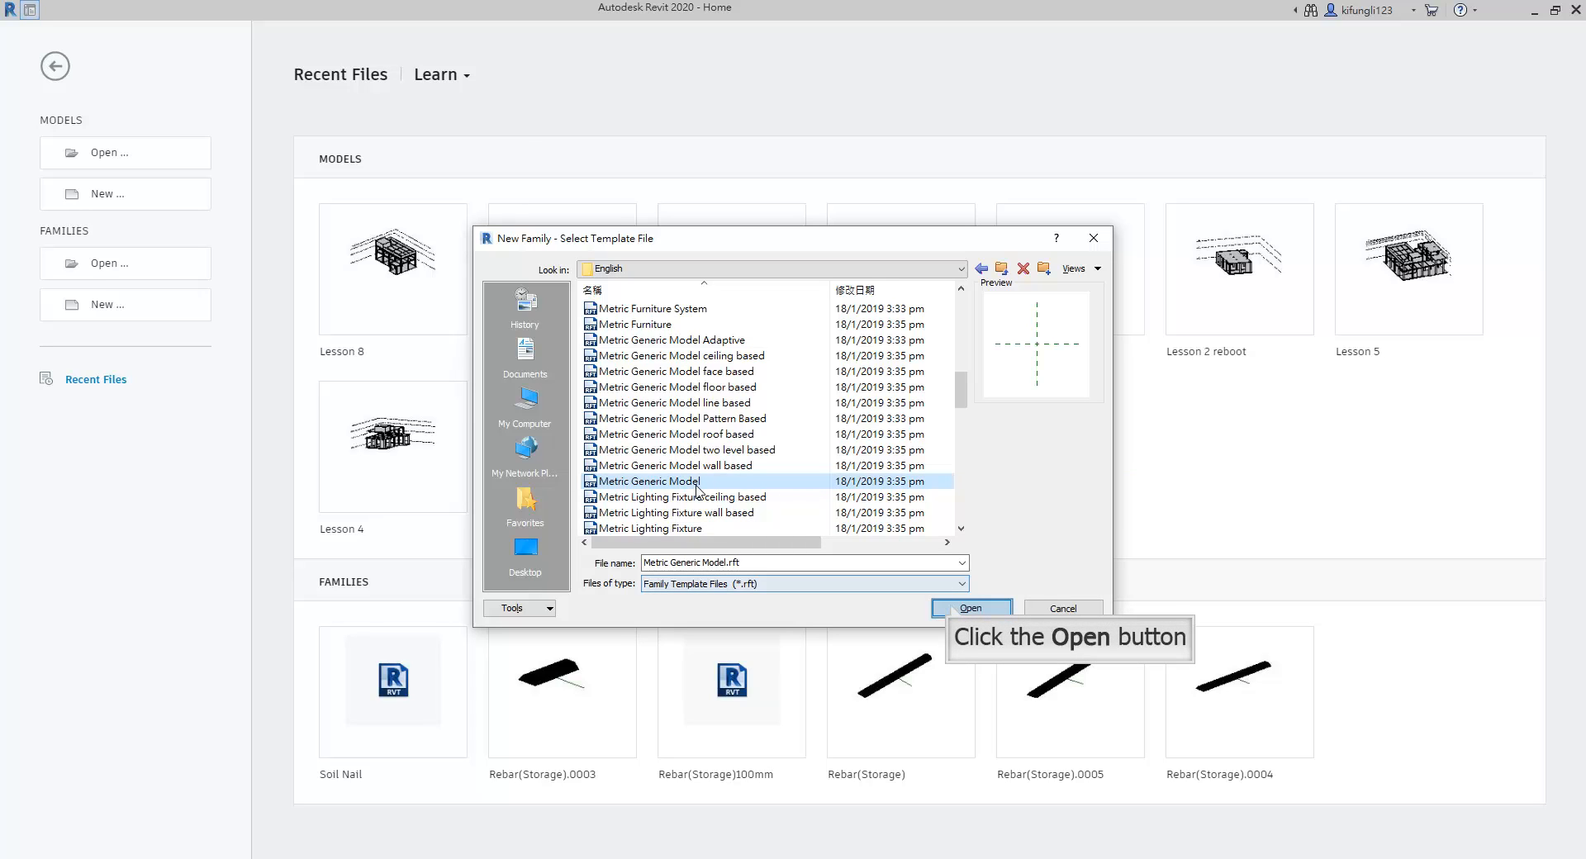
pyautogui.click(955, 609)
pyautogui.scroll(1, 1068, 492)
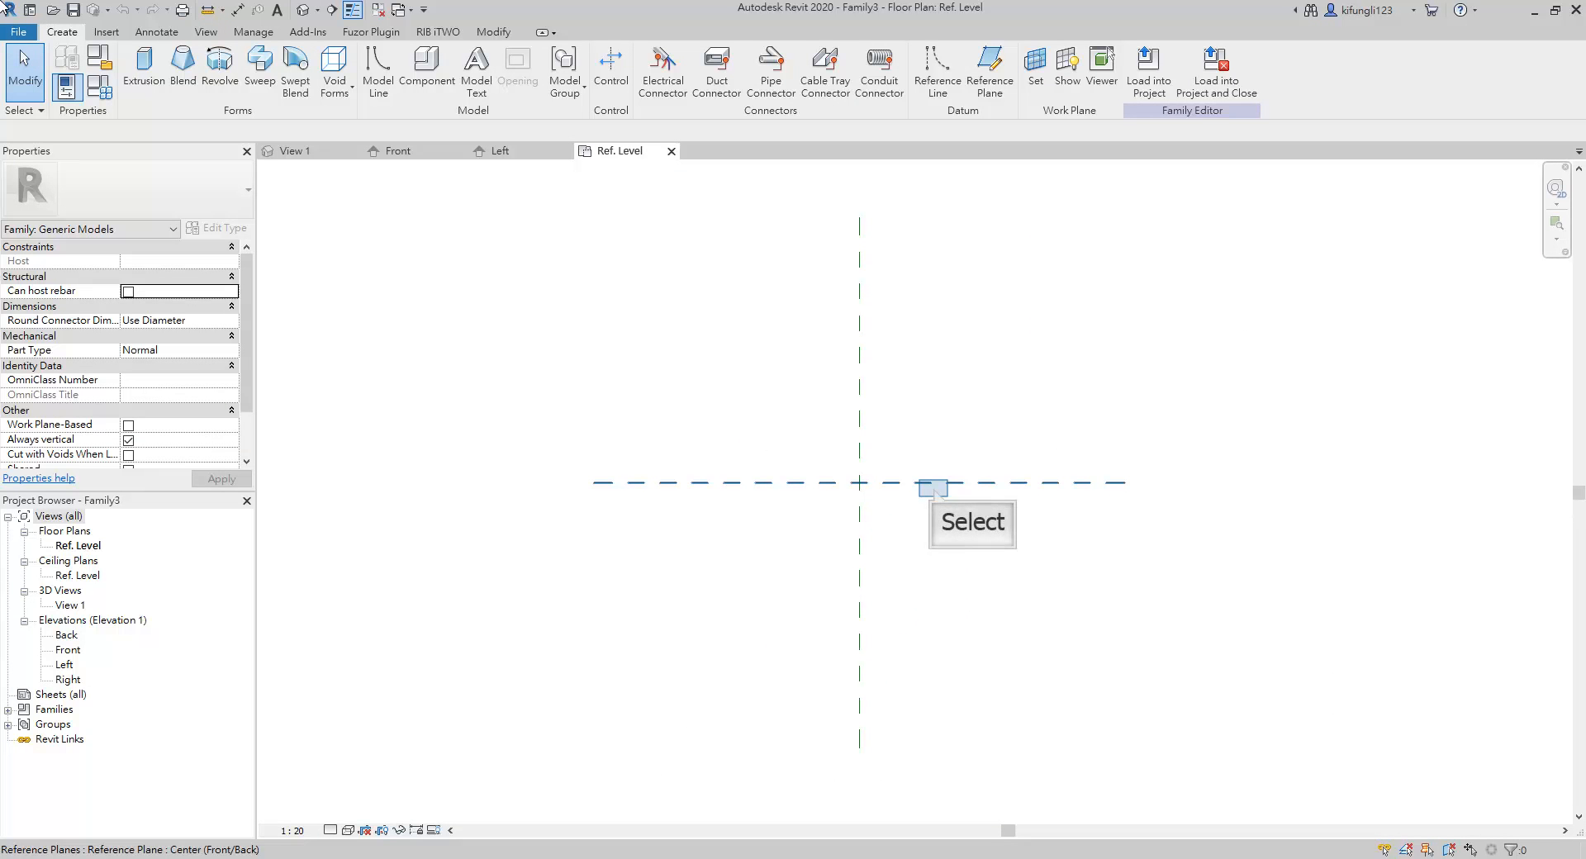
pyautogui.click(936, 494)
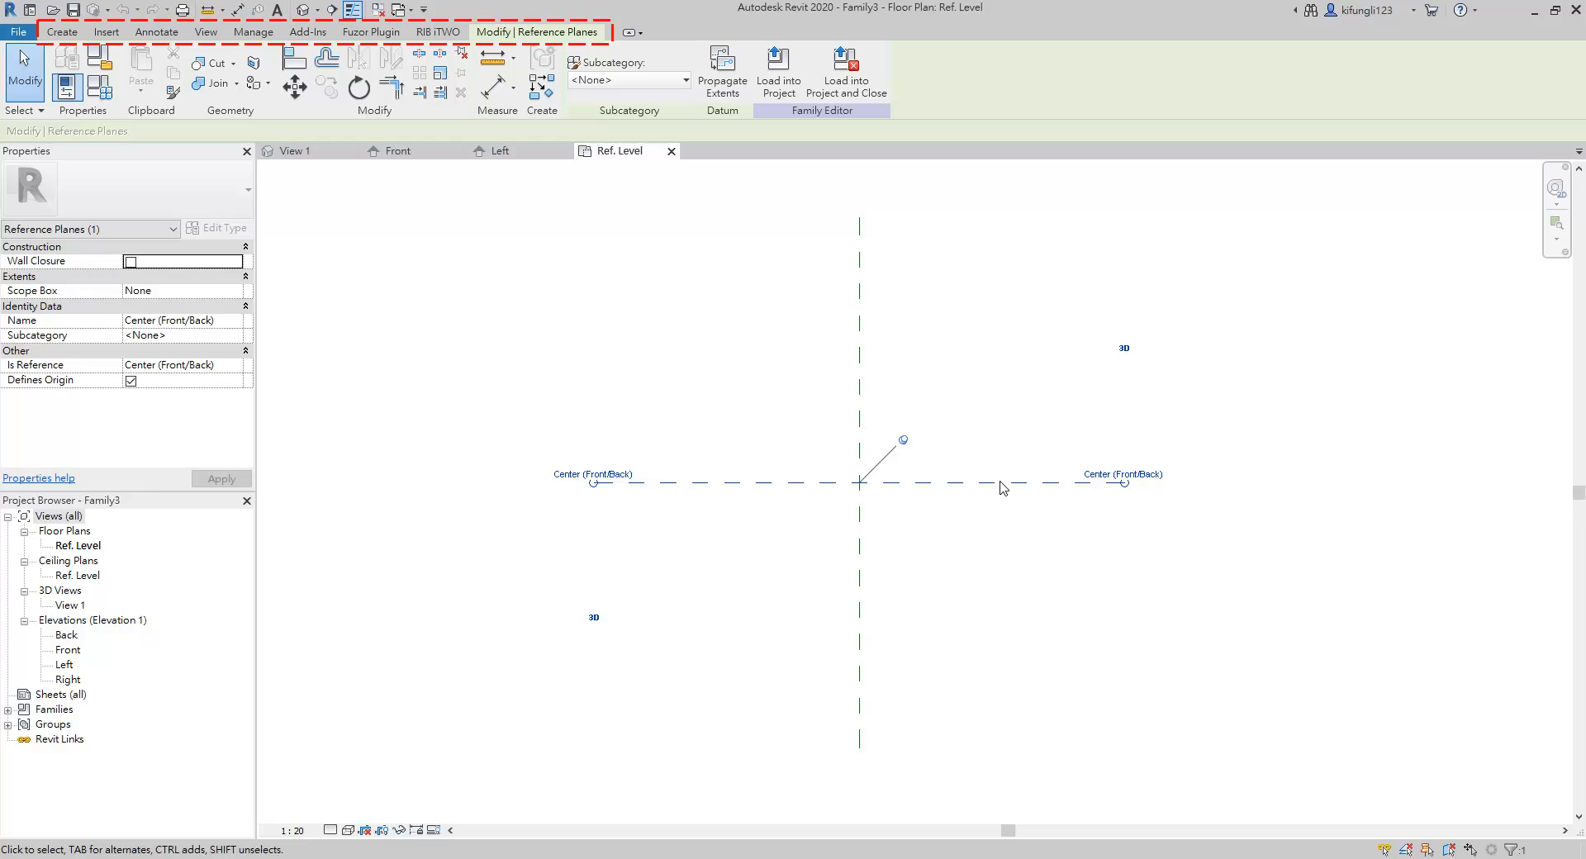
pyautogui.press('Escape')
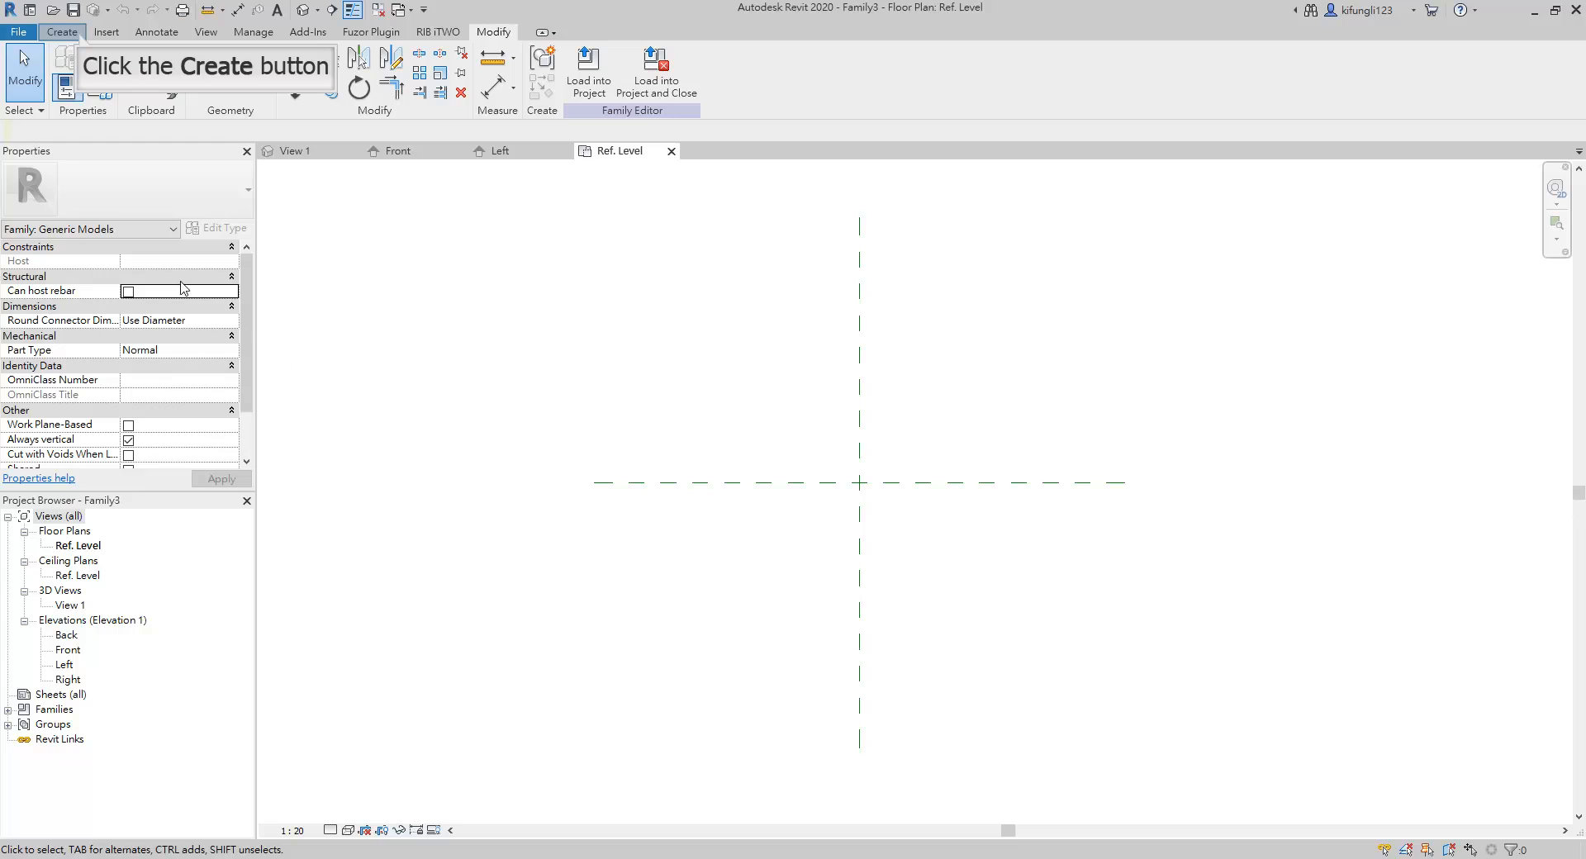
# - Create an extrusion from a rectangle about 340 by 320 mm, placed above and left of the reference plane intersection, with a depth of 250
pyautogui.click(80, 36)
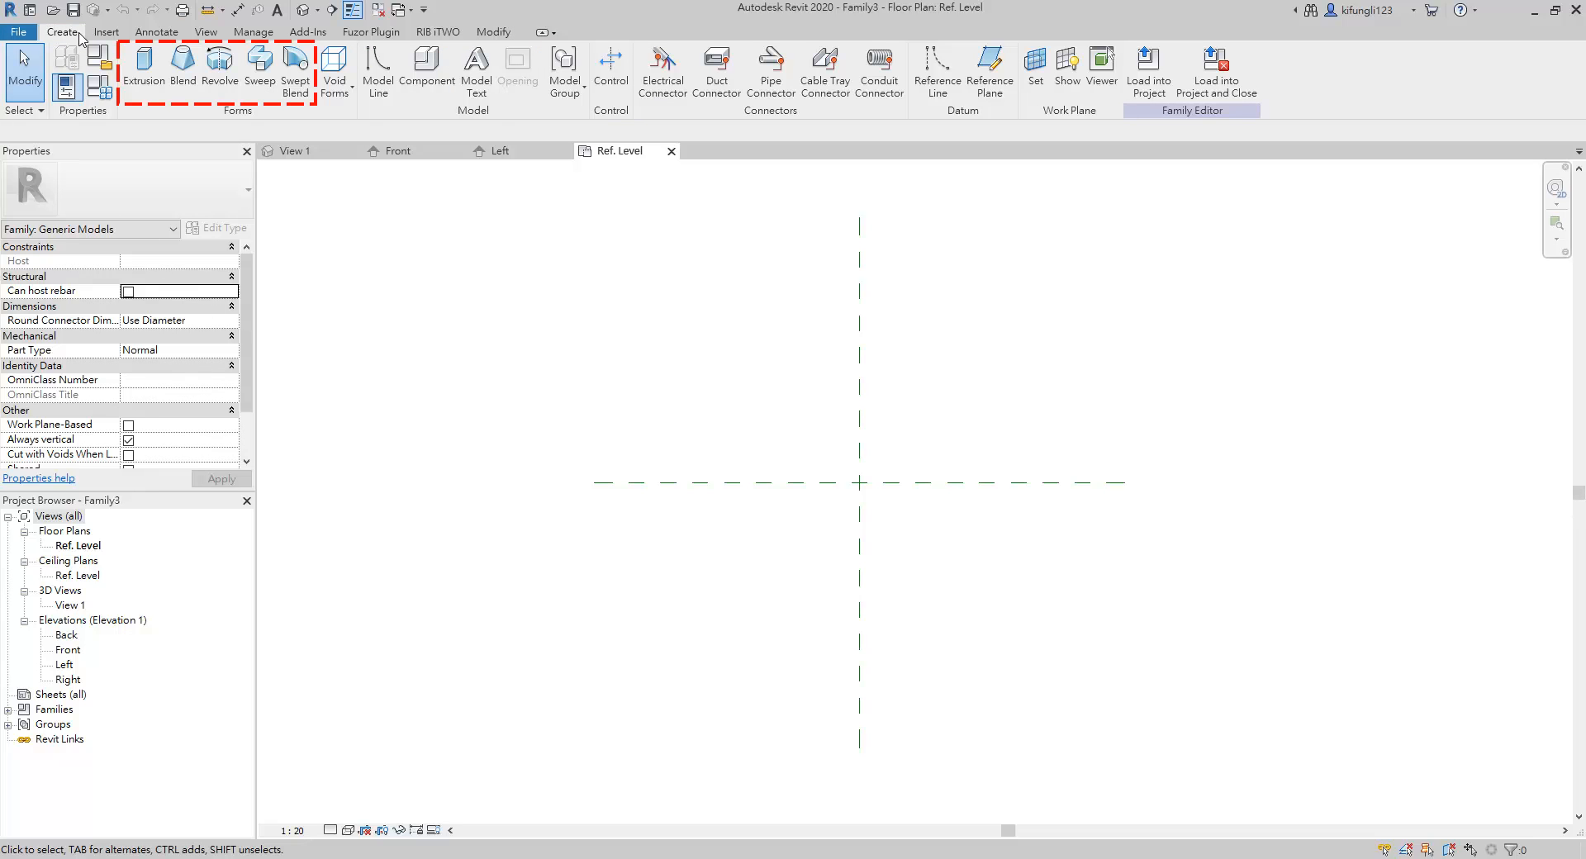
pyautogui.click(149, 96)
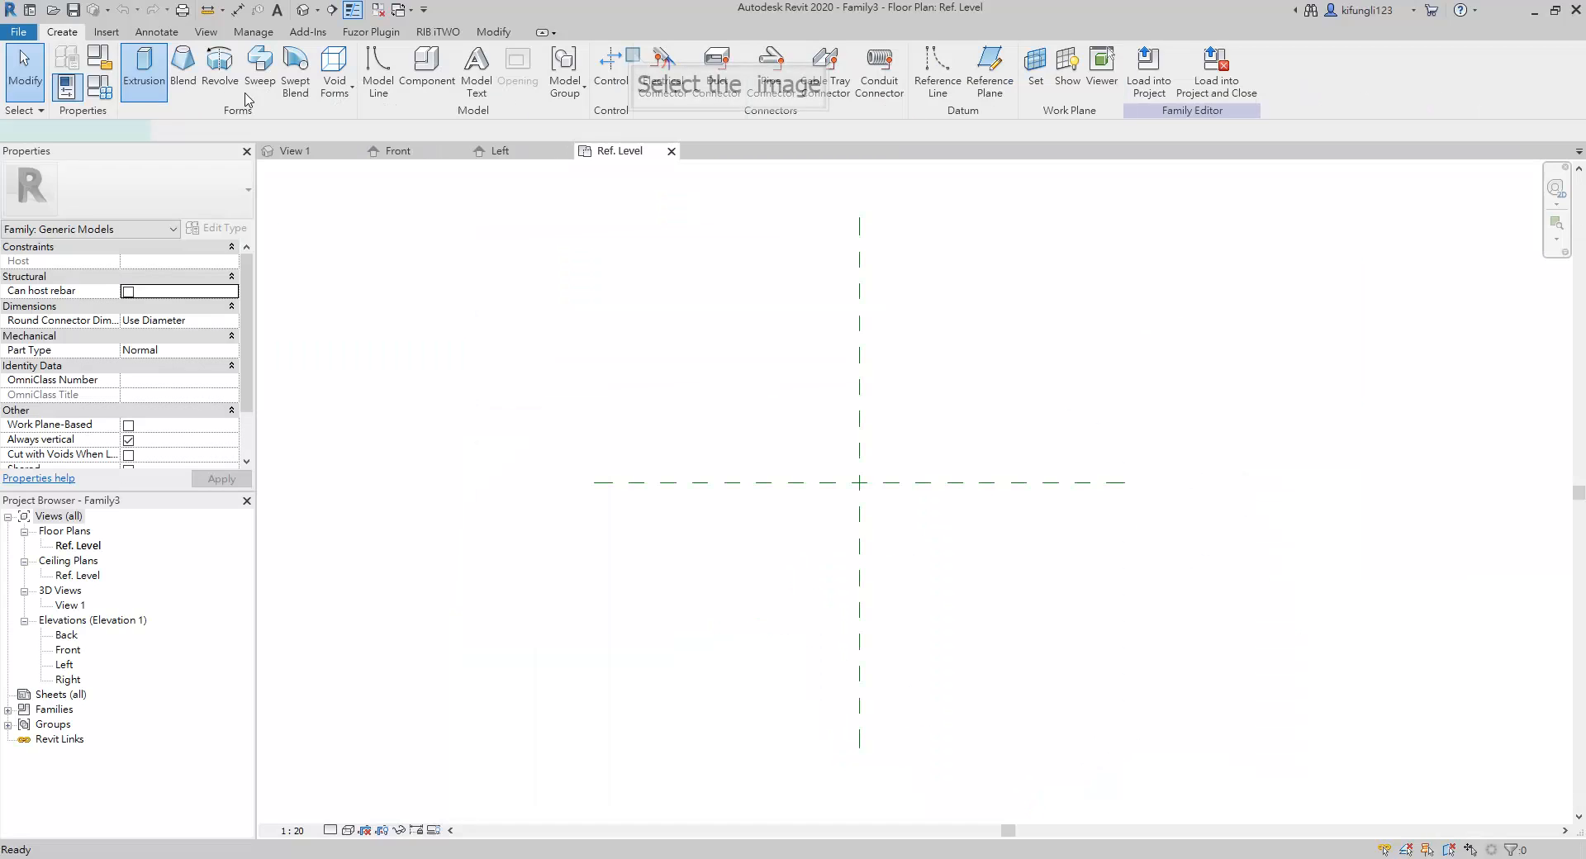
pyautogui.click(634, 58)
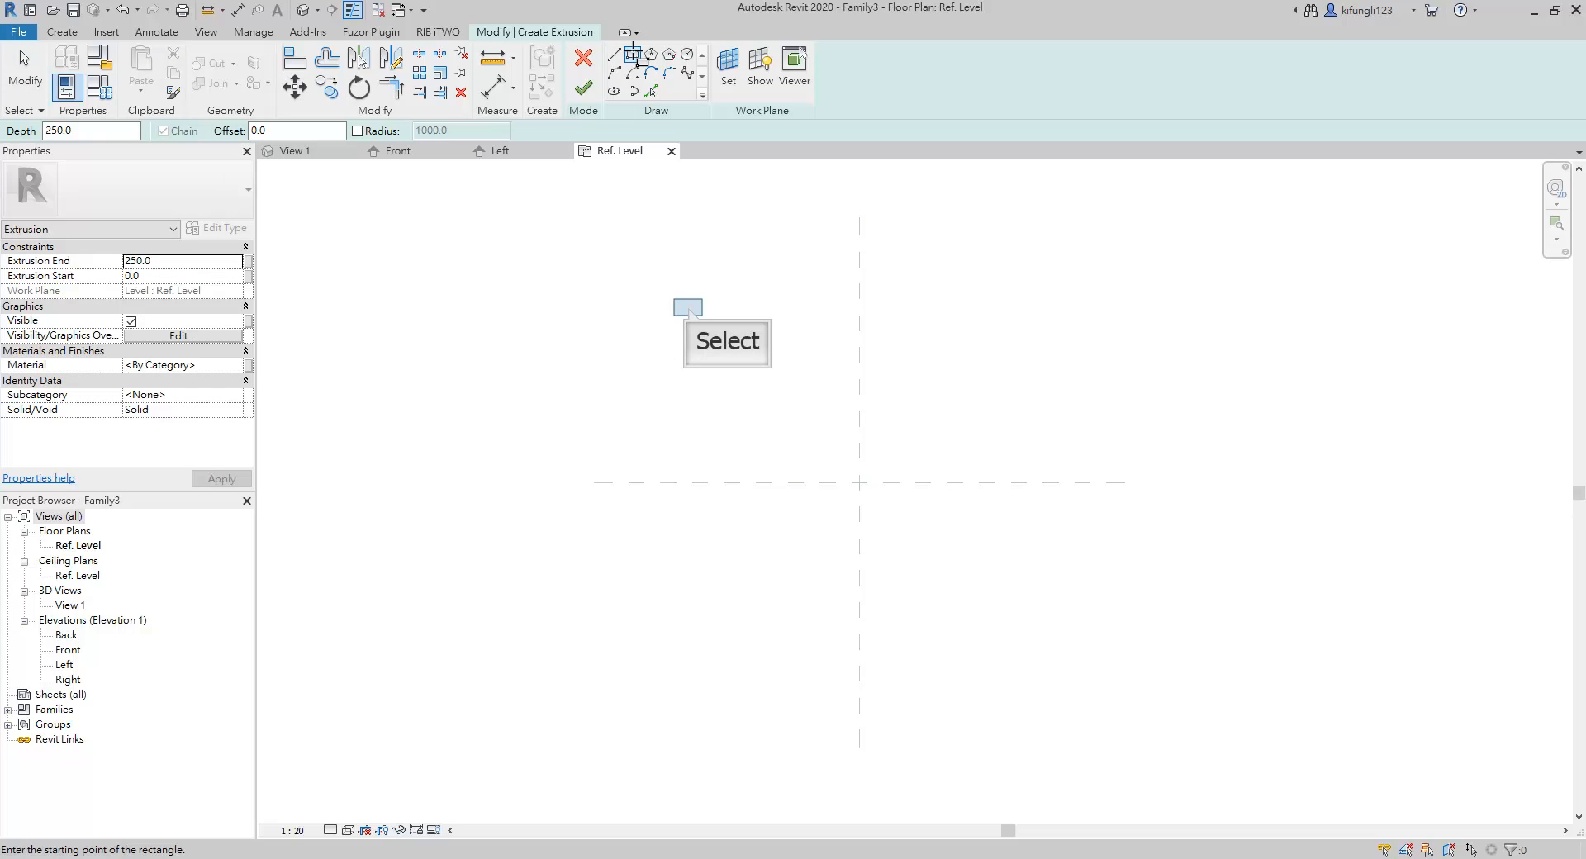
pyautogui.click(687, 307)
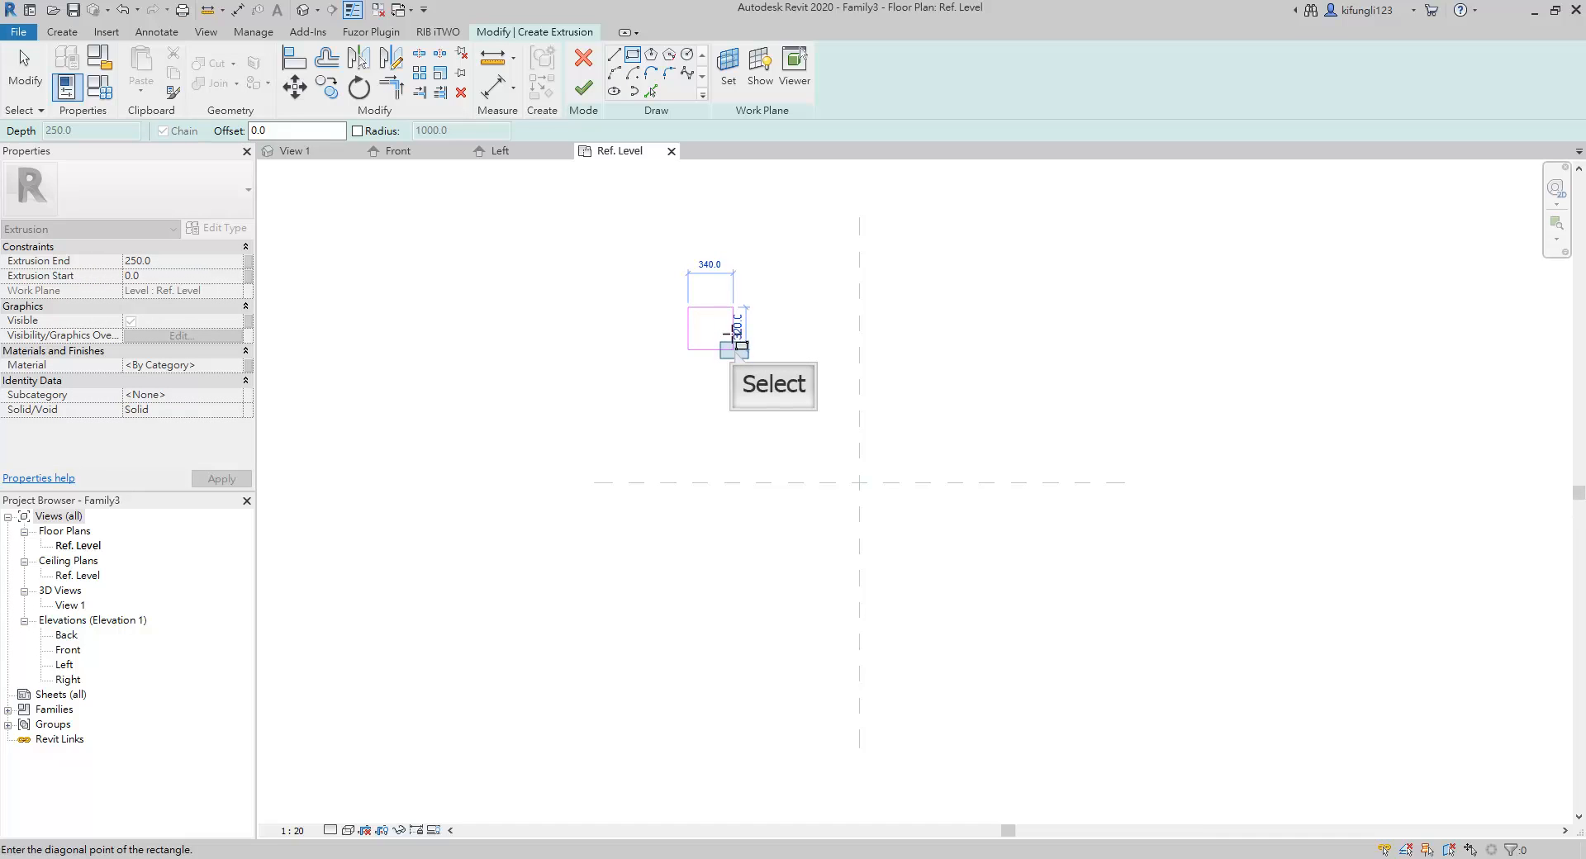
pyautogui.click(735, 350)
pyautogui.scroll(2, 709, 309)
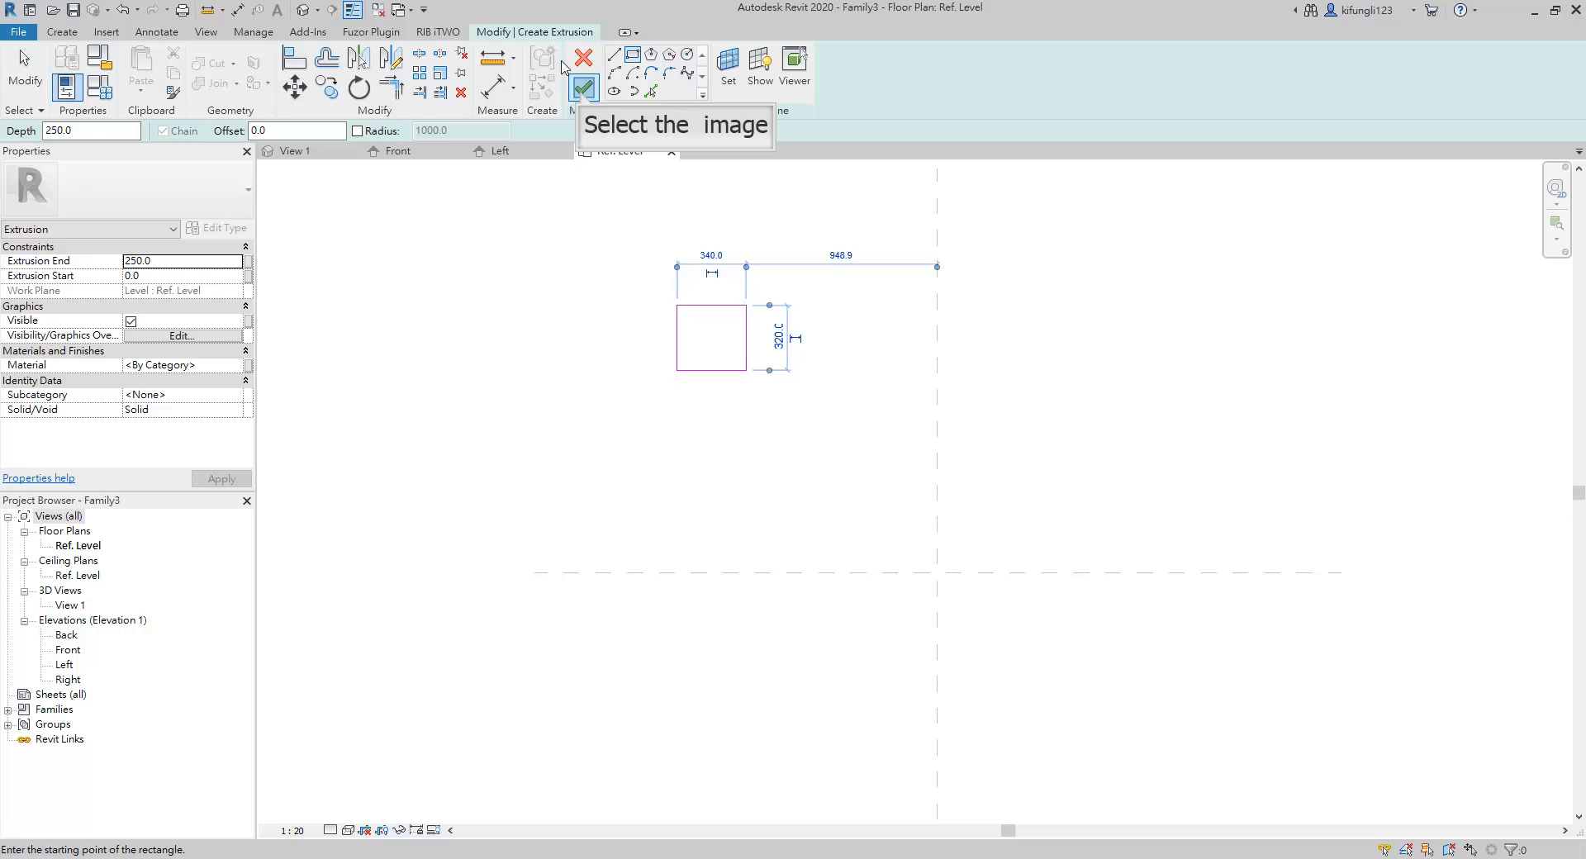
pyautogui.click(583, 95)
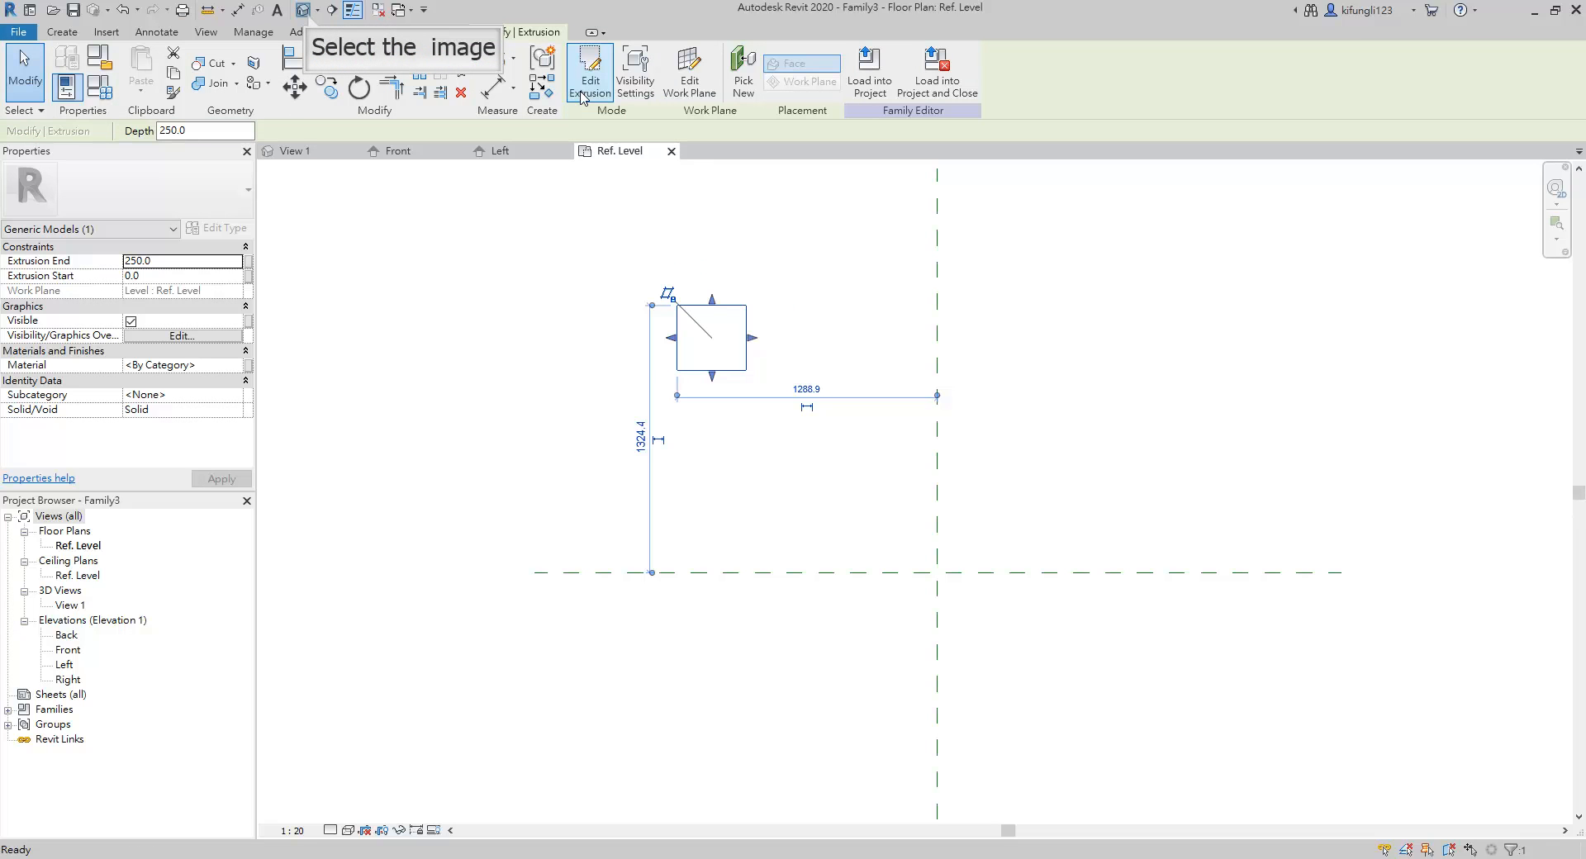
# - Show the extrusion in the default 3D view and stretch its top face upward to an extrusion end of about 1000 mm
pyautogui.click(304, 11)
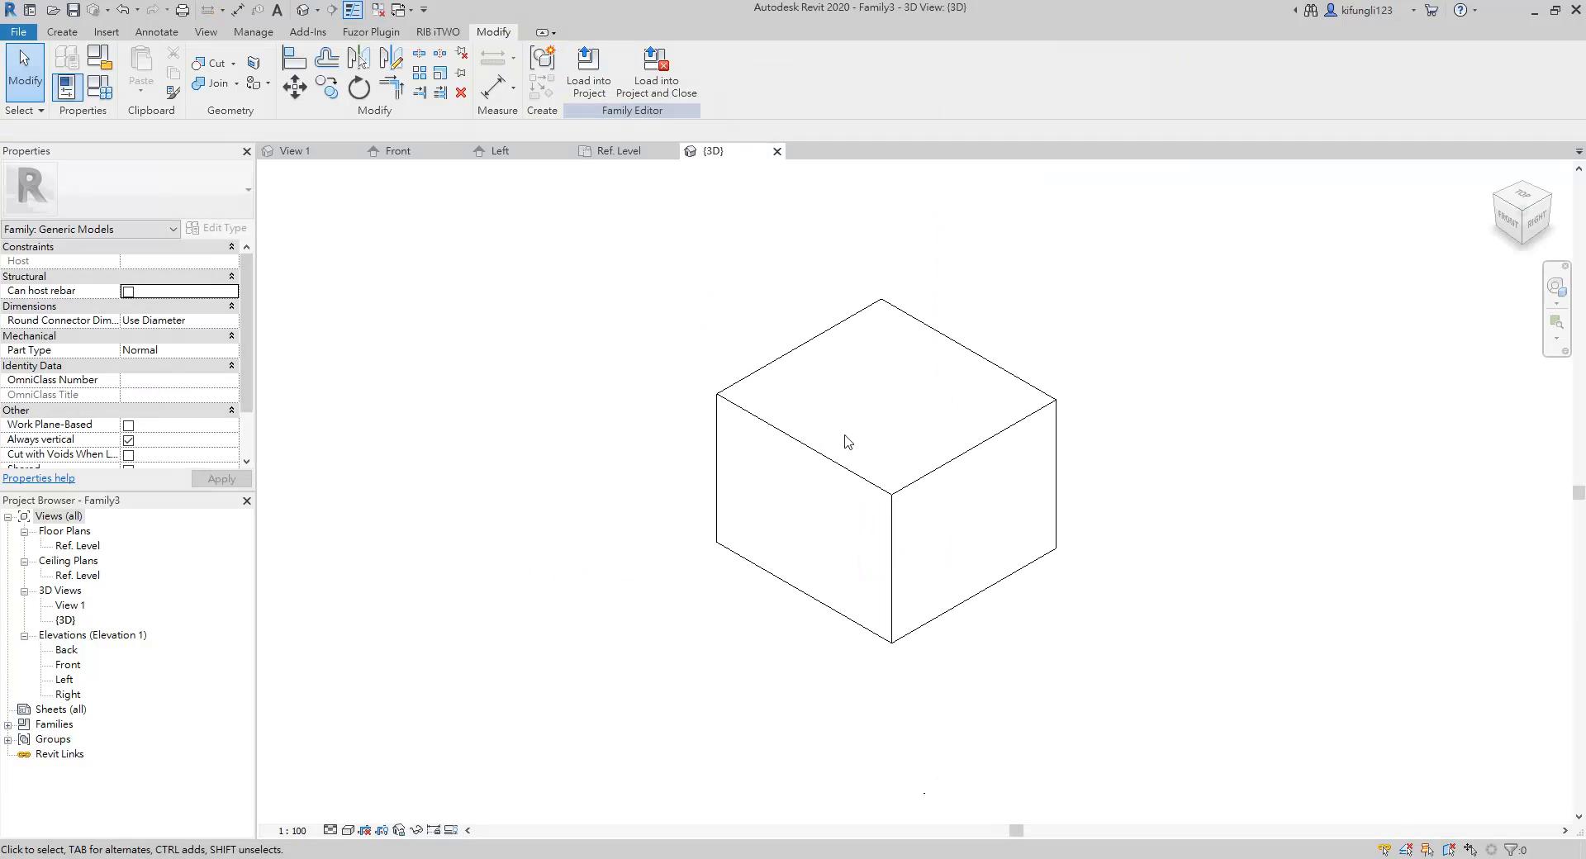
pyautogui.click(846, 472)
pyautogui.press('Escape')
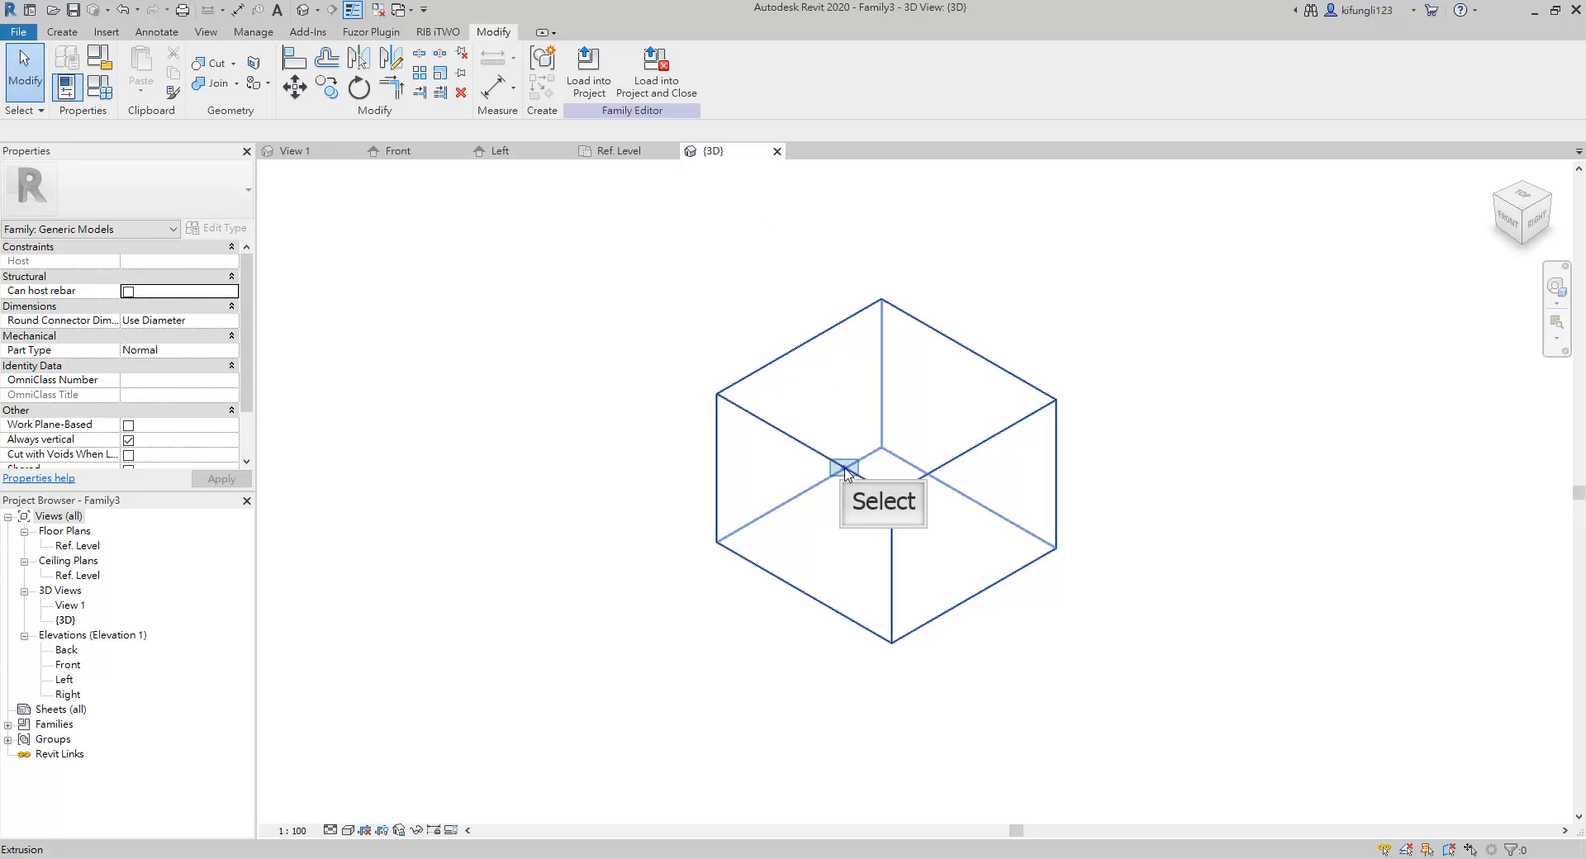
pyautogui.click(812, 469)
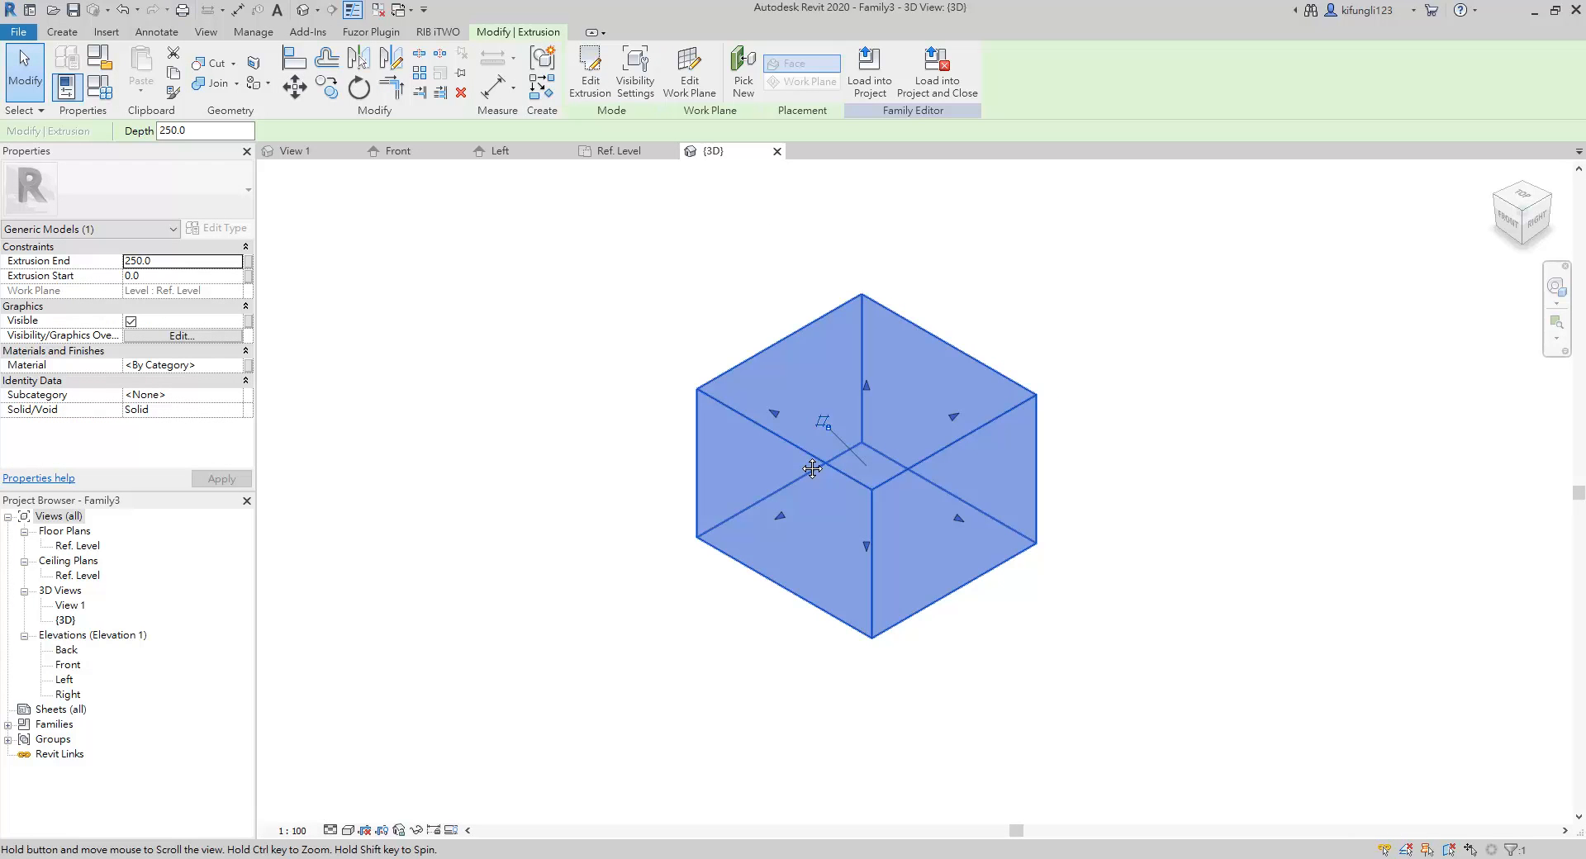
pyautogui.moveTo(812, 469); pyautogui.dragTo(723, 439, button='middle')
pyautogui.scroll(-3, 723, 440)
pyautogui.moveTo(736, 410); pyautogui.dragTo(740, 227)
pyautogui.moveTo(740, 227); pyautogui.dragTo(740, 213)
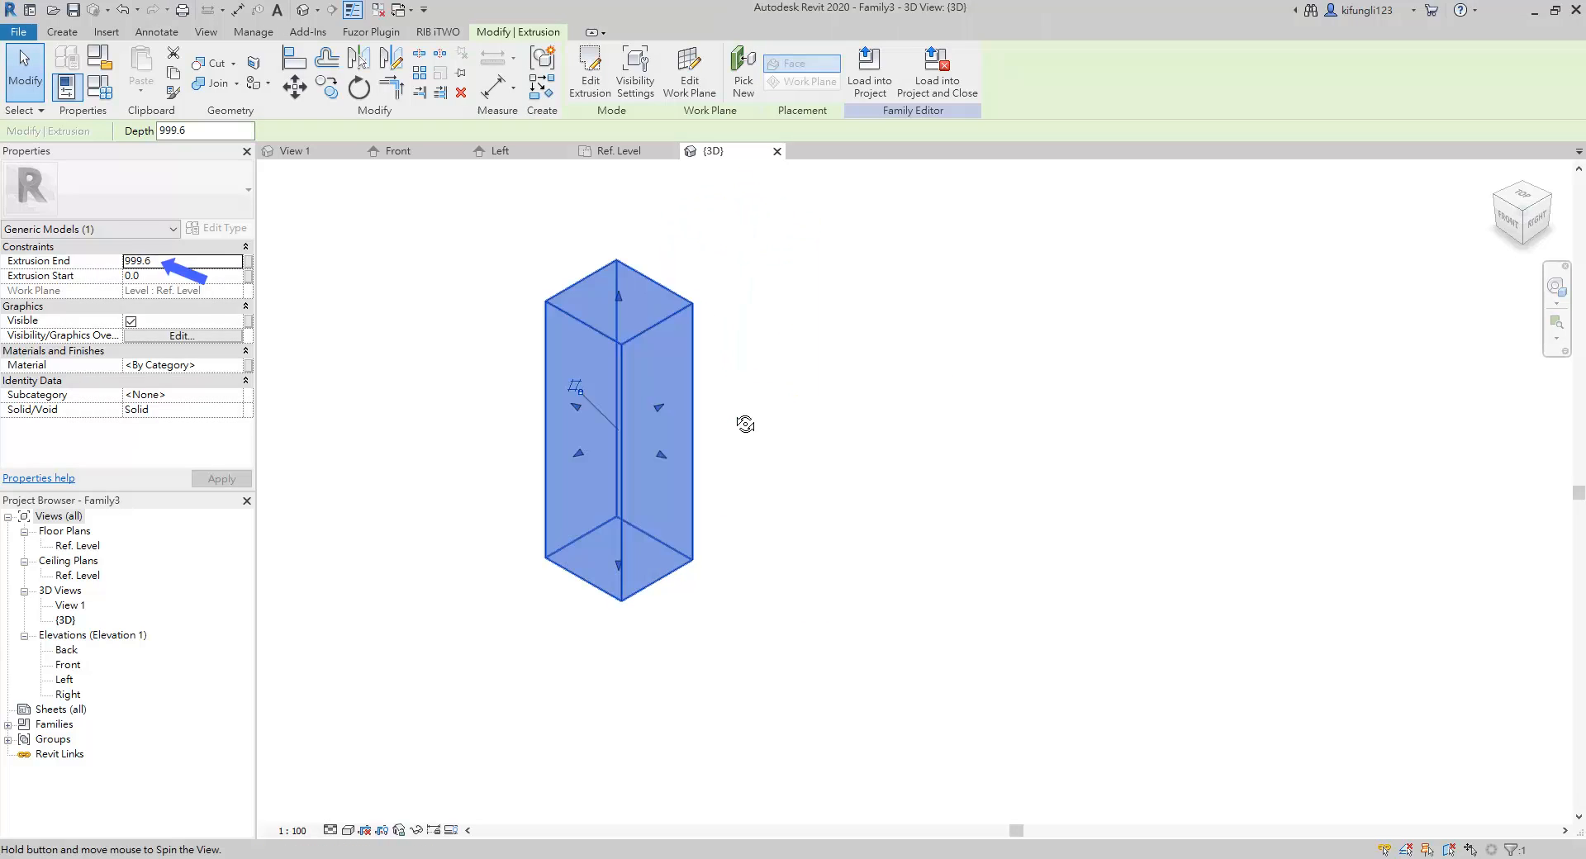
# - Enlarge the extrusion's footprint by stretching its side faces outward with the shape handles
pyautogui.keyDown('shift'); pyautogui.moveTo(745, 423); pyautogui.dragTo(755, 429, button='middle'); pyautogui.keyUp('shift')
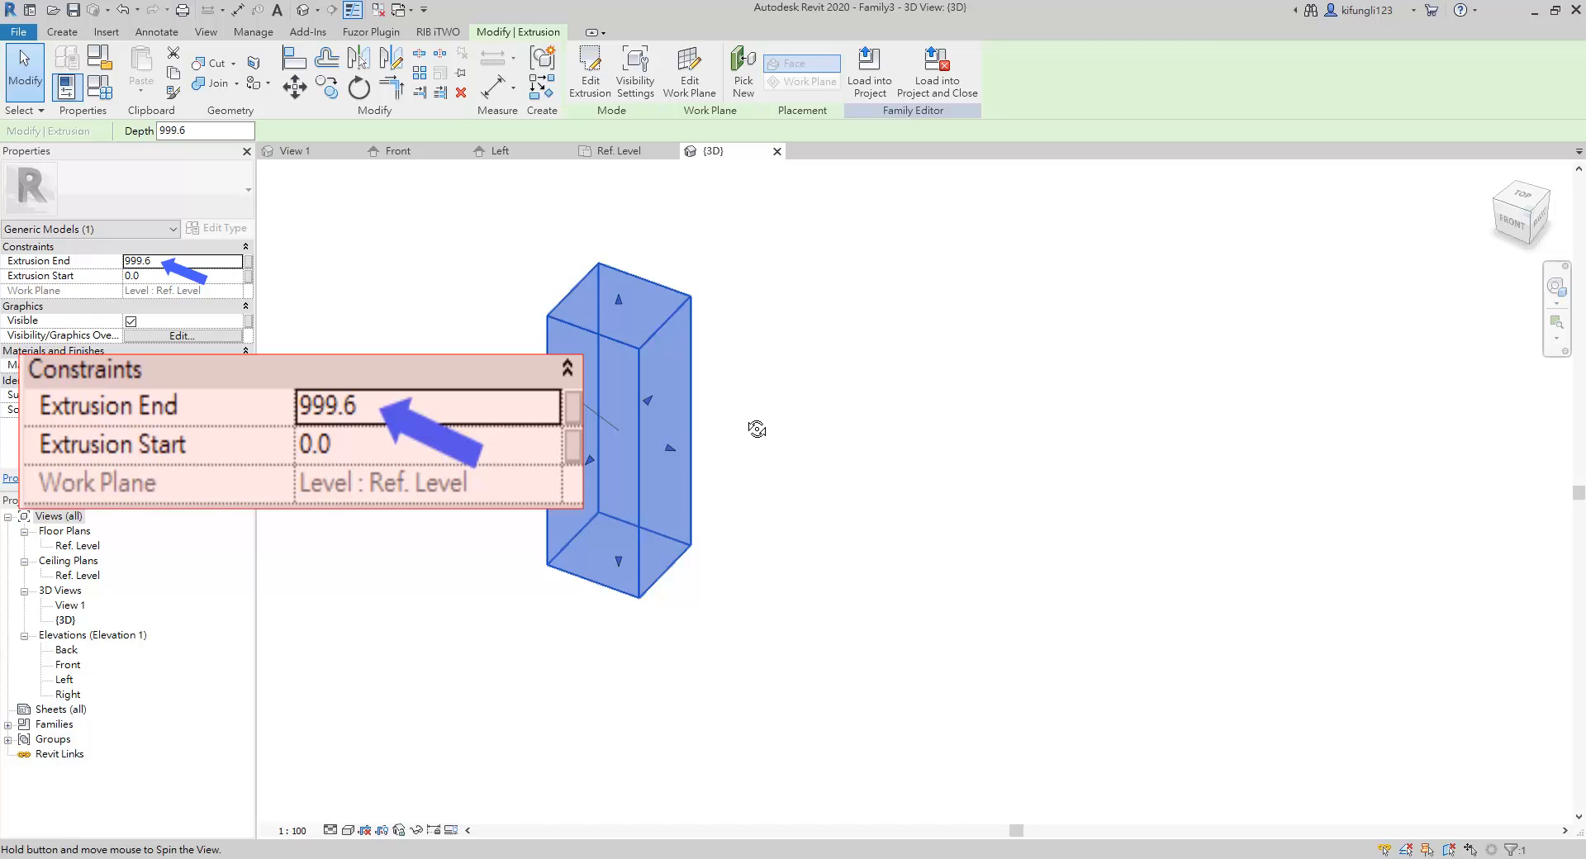
pyautogui.moveTo(570, 409); pyautogui.dragTo(542, 413)
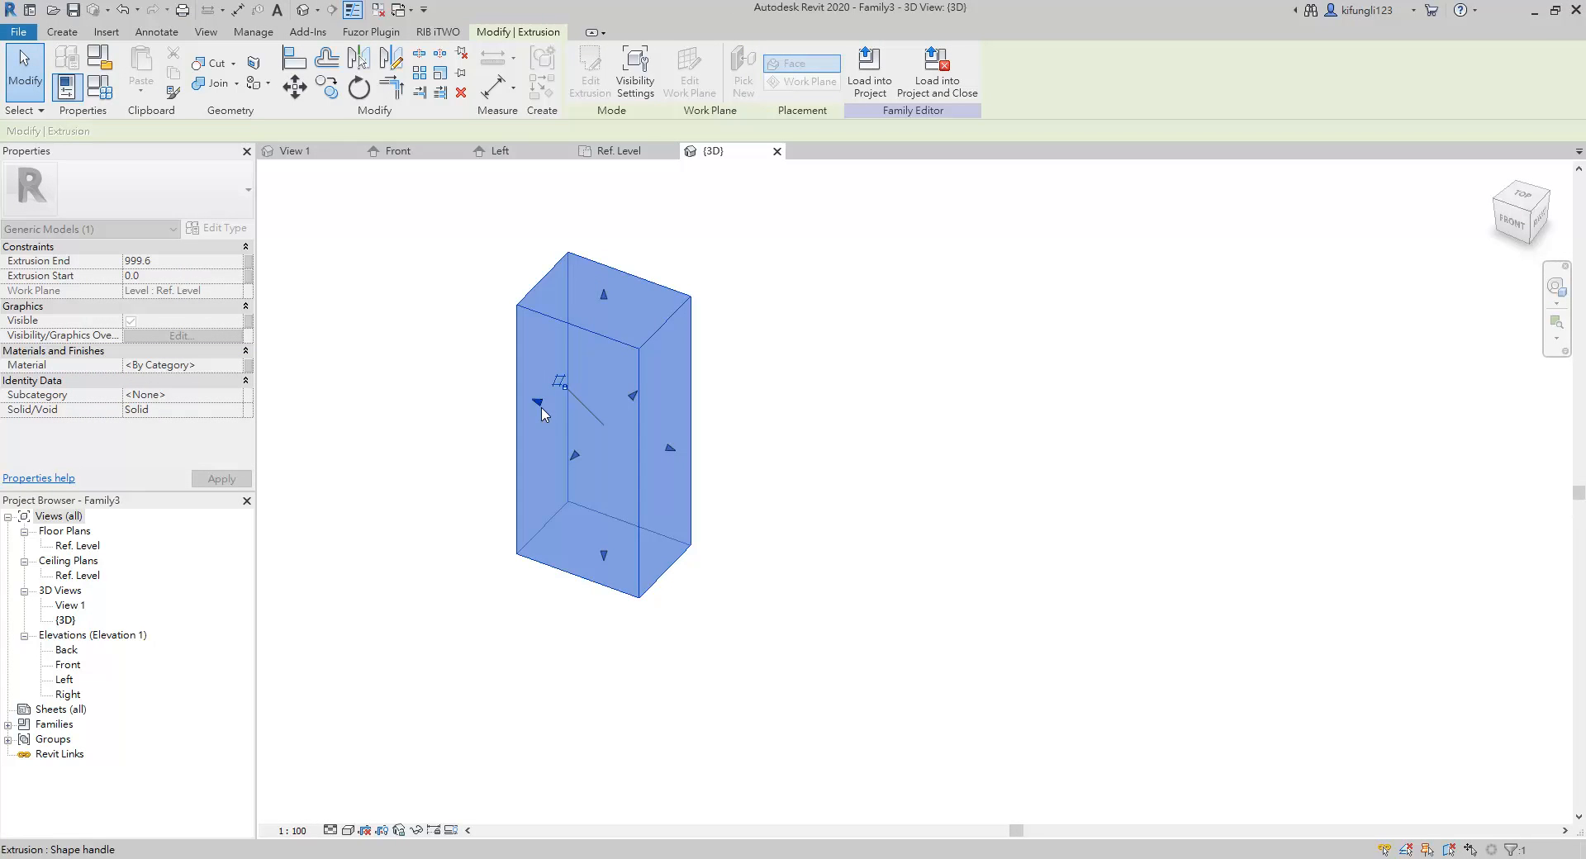
pyautogui.press('Escape')
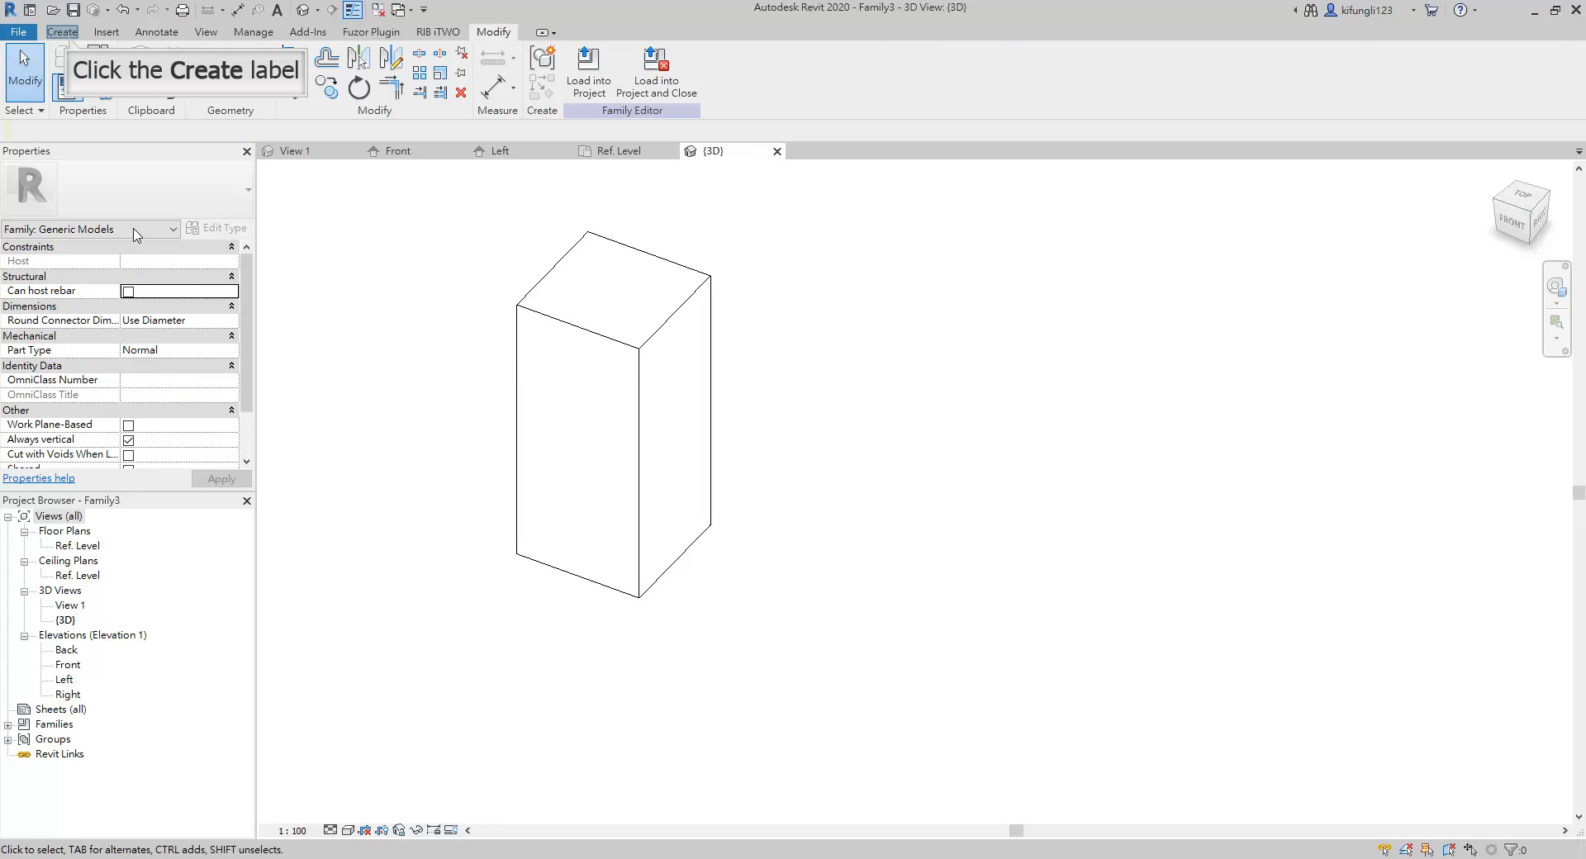
# - Show the work plane and enlarge its grid so it extends forward and well beyond the side of the extruded box
pyautogui.click(66, 33)
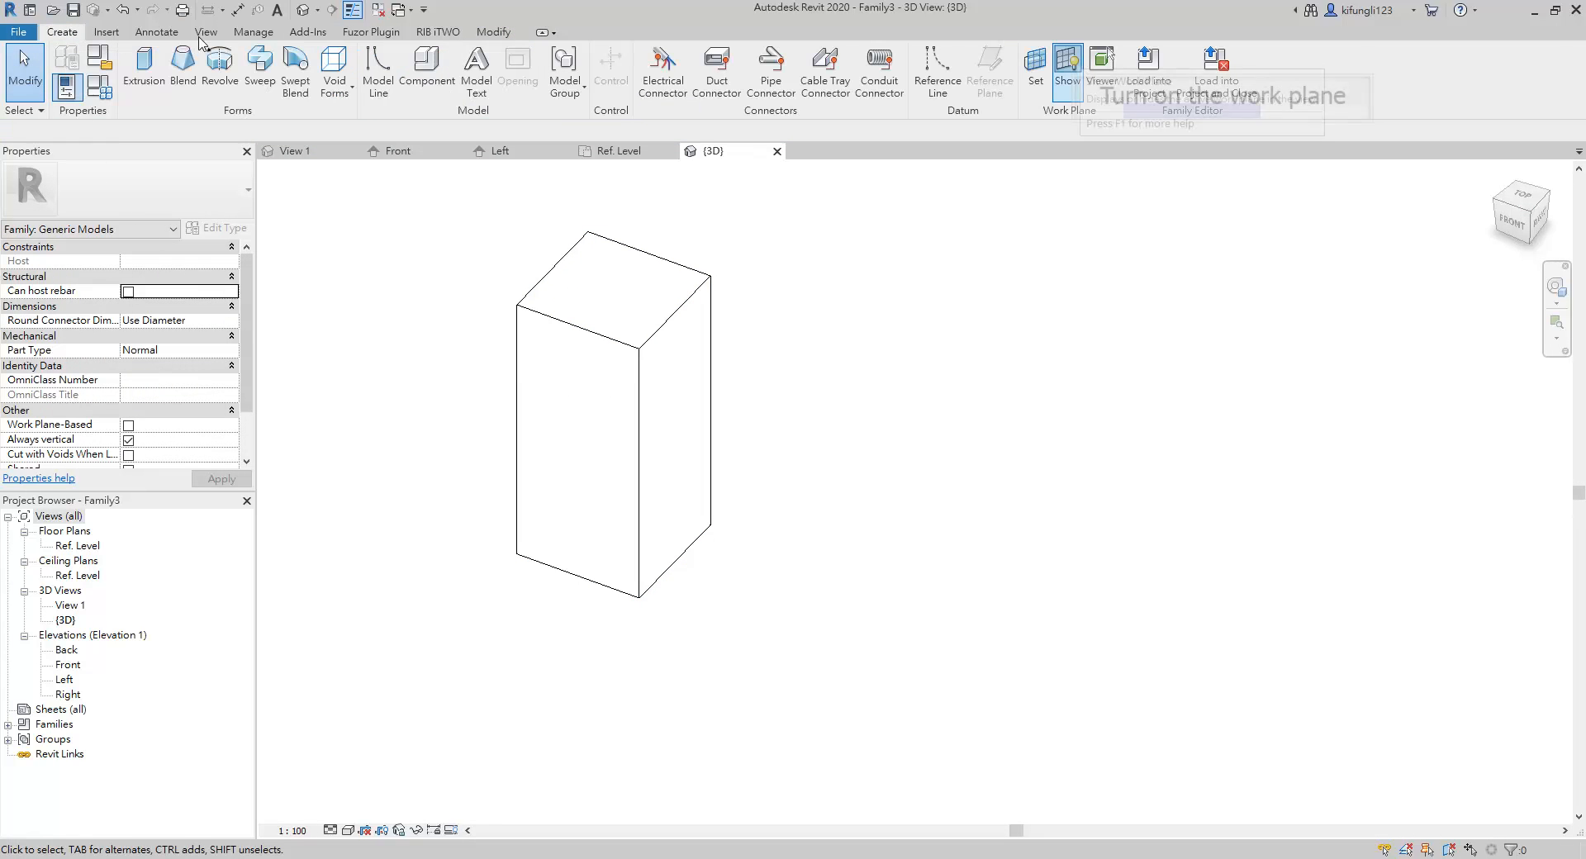
pyautogui.click(1080, 61)
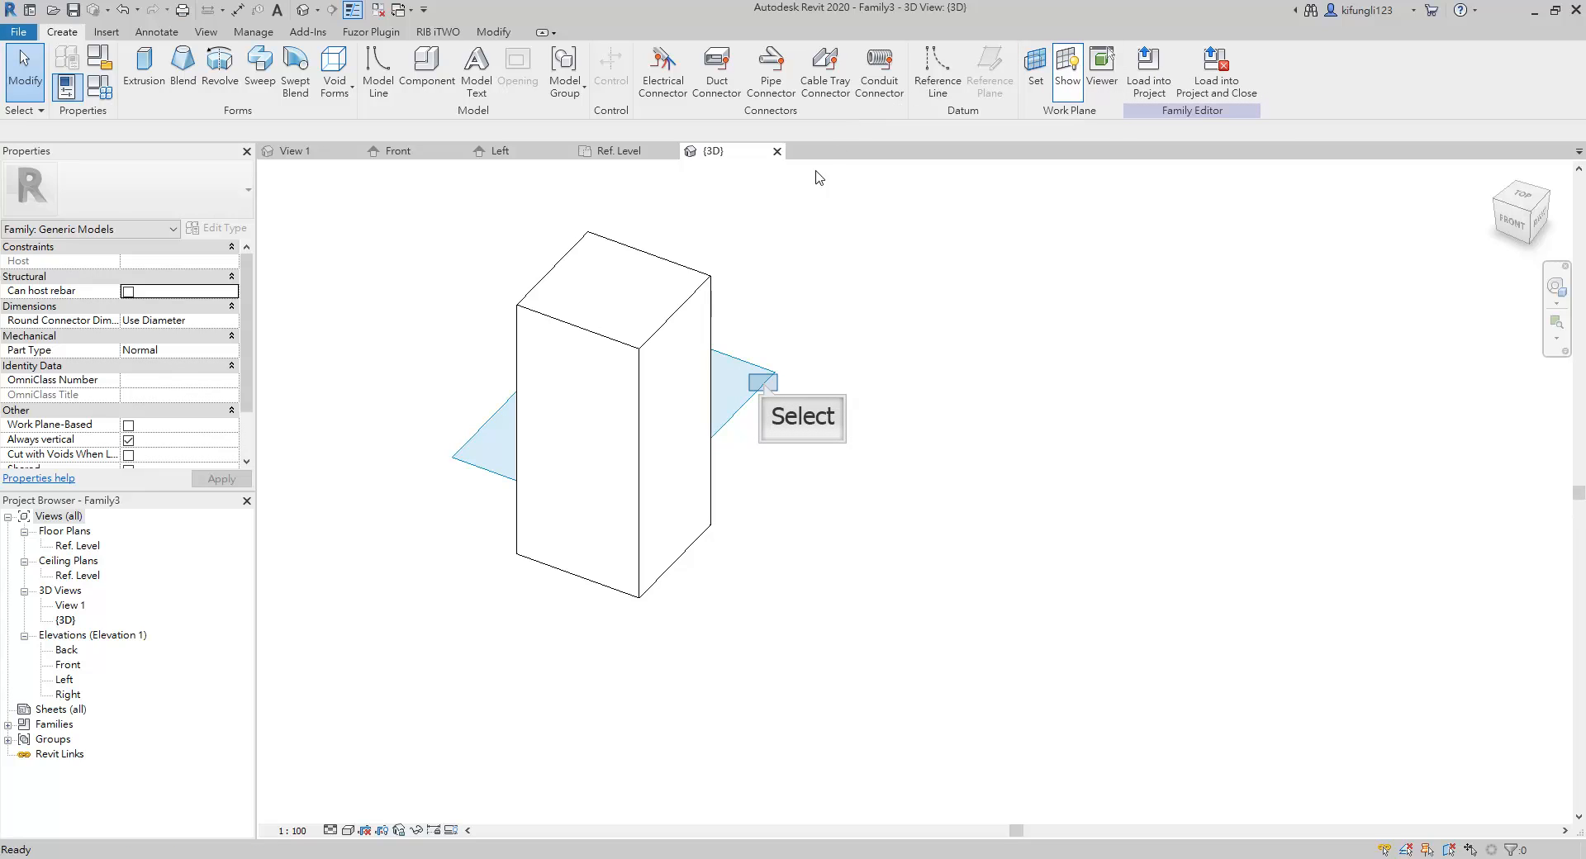
pyautogui.click(763, 382)
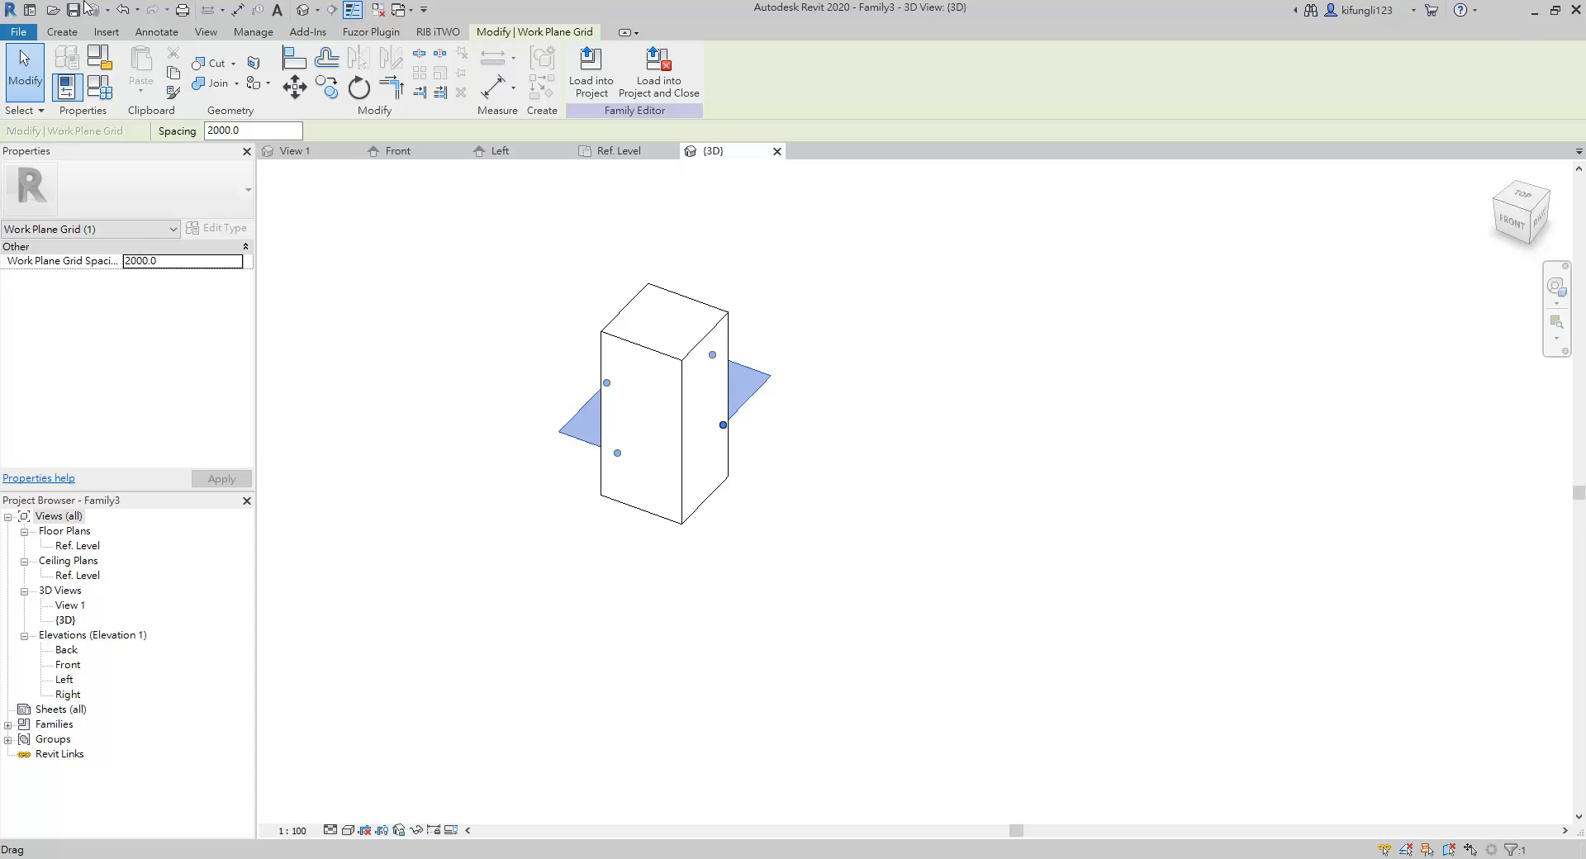
pyautogui.moveTo(722, 427); pyautogui.dragTo(553, 631)
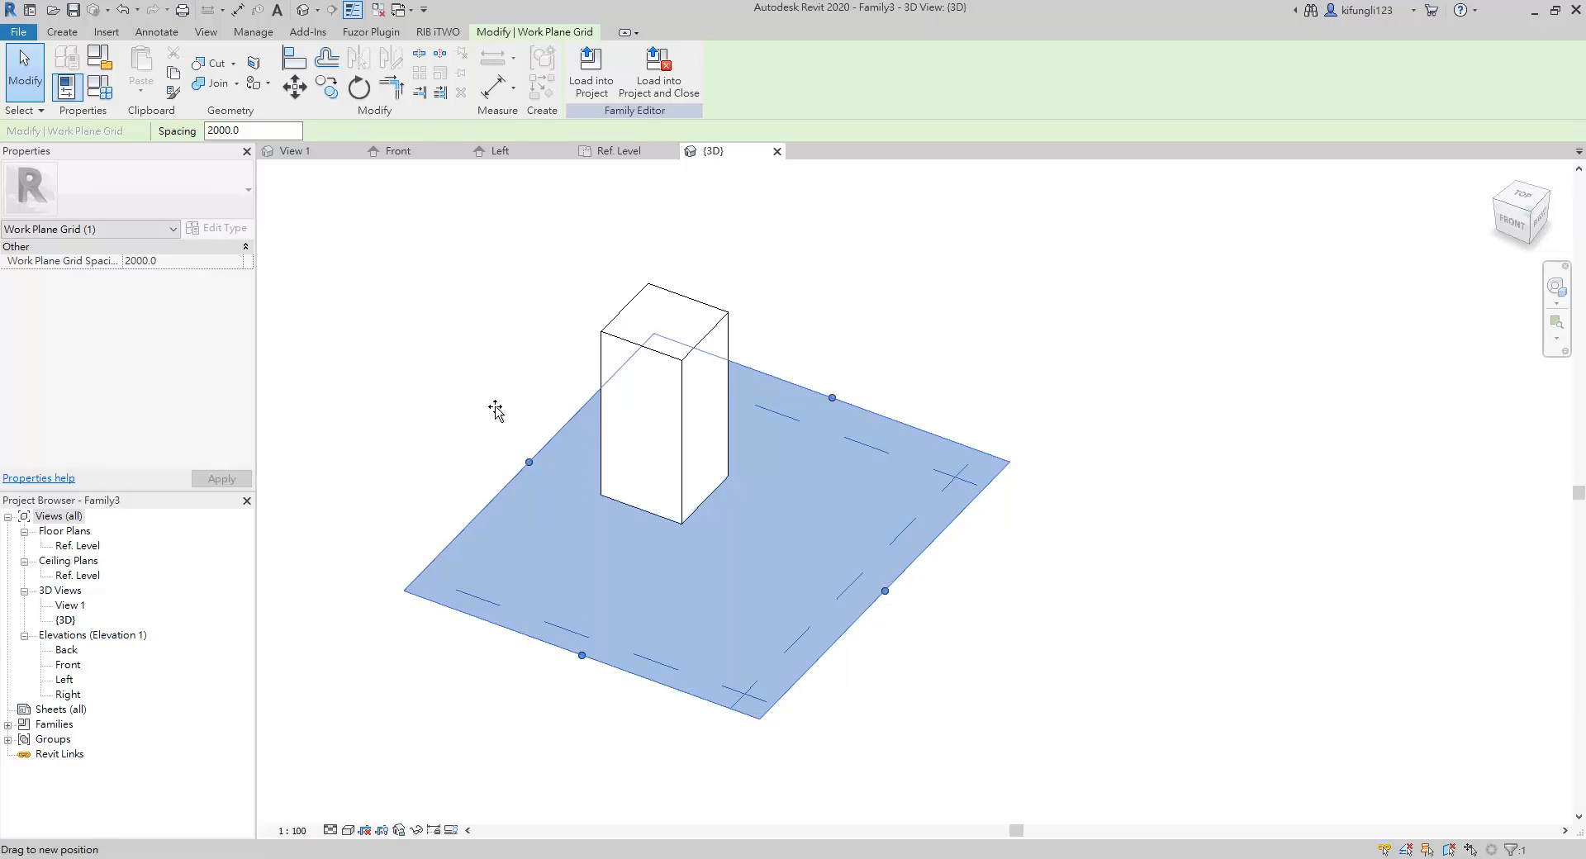
pyautogui.scroll(-2, 562, 413)
pyautogui.moveTo(669, 465); pyautogui.dragTo(1059, 575)
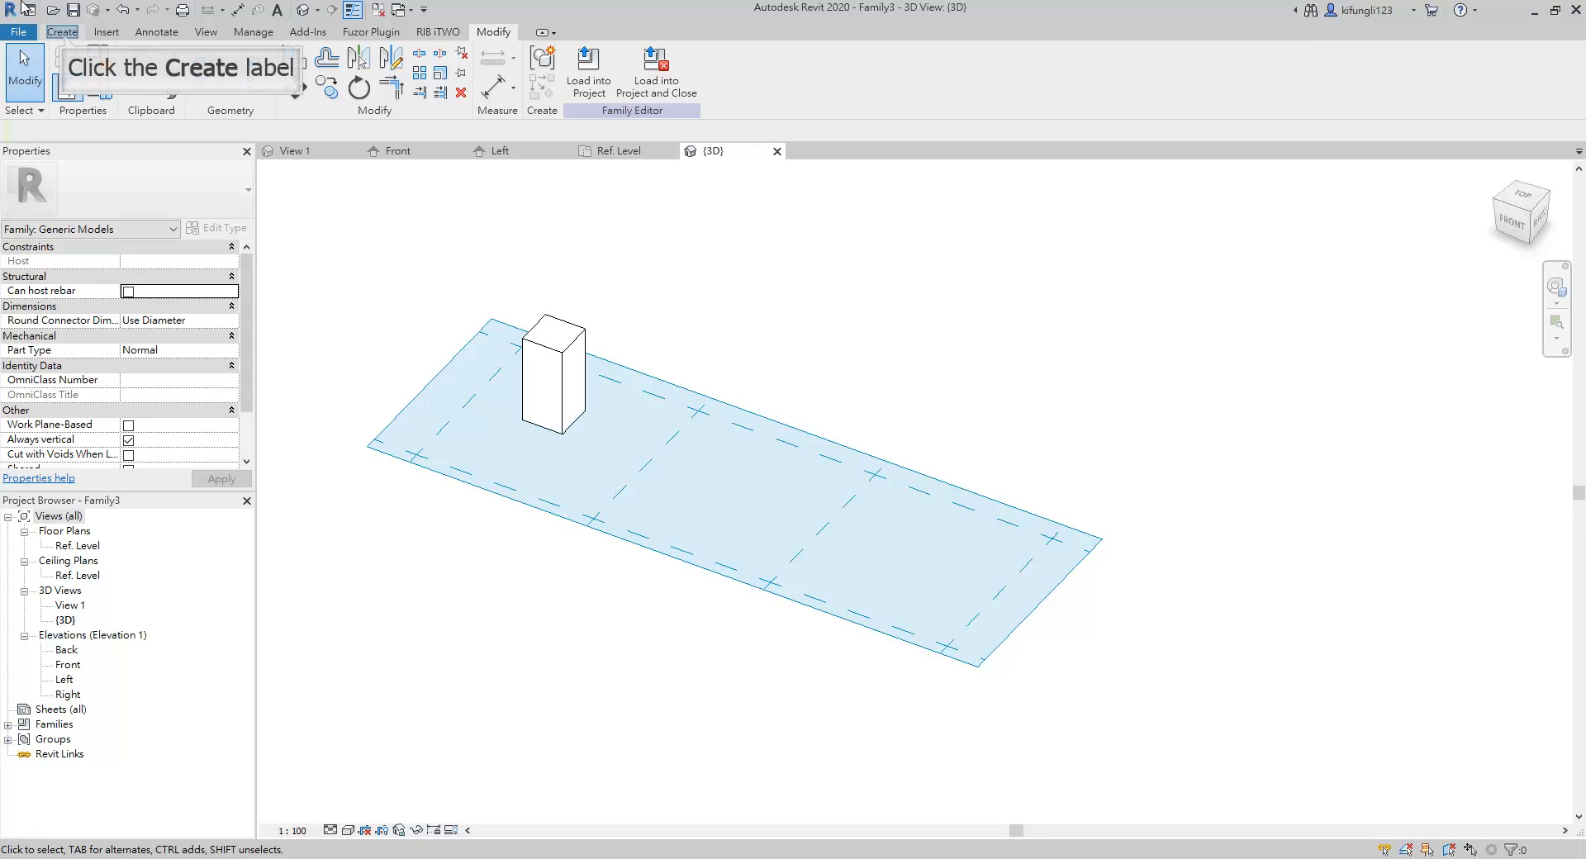
# - Start a Blend and sketch its base boundary as a rectangle about 400 by 1480 mm beside the extruded box
pyautogui.click(64, 33)
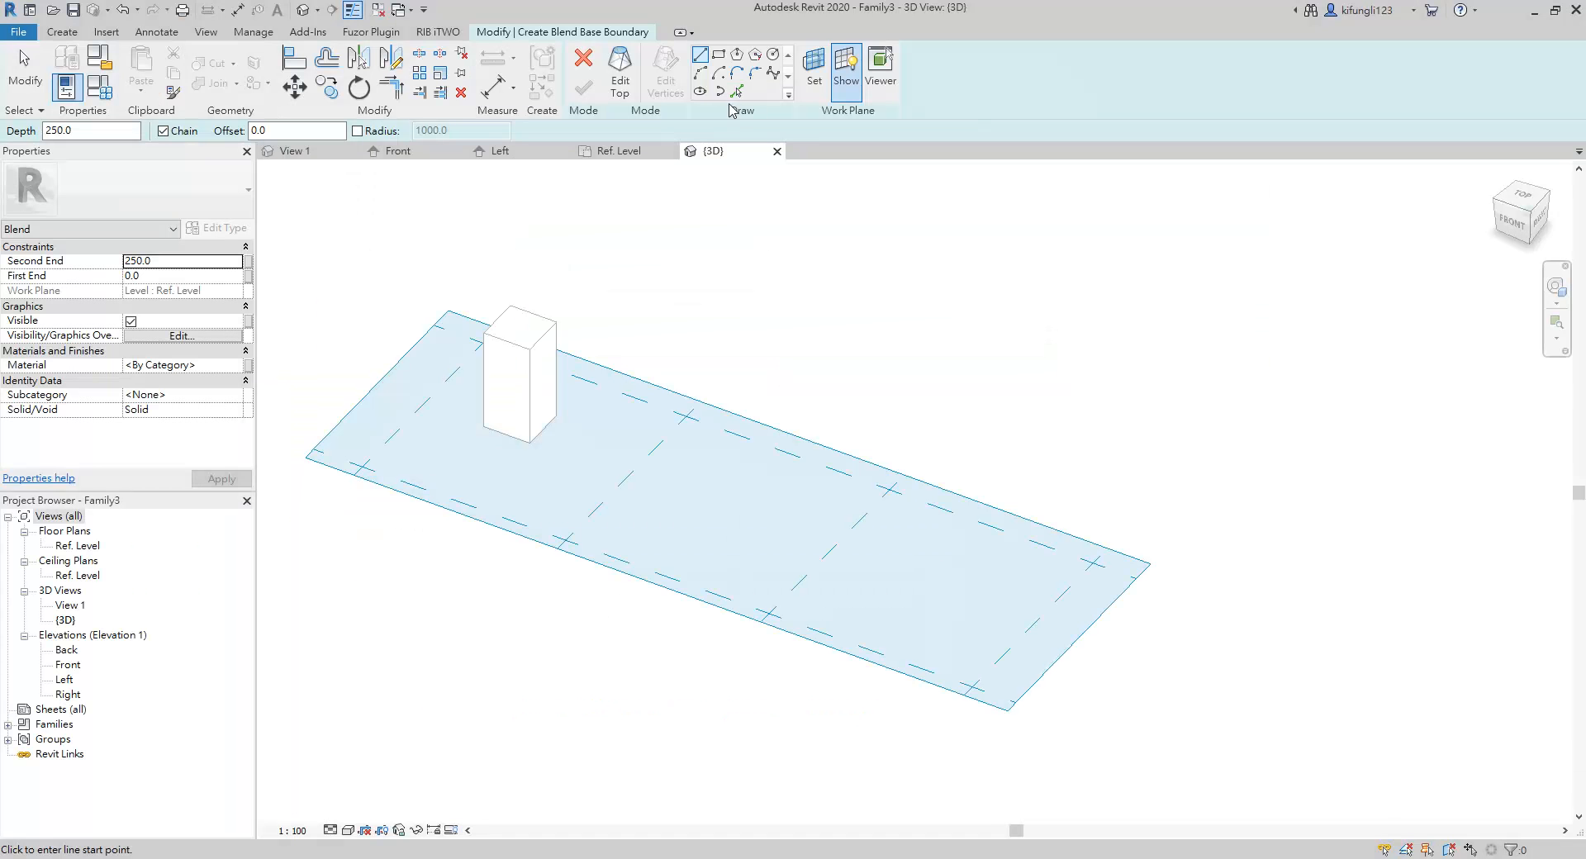
pyautogui.click(719, 58)
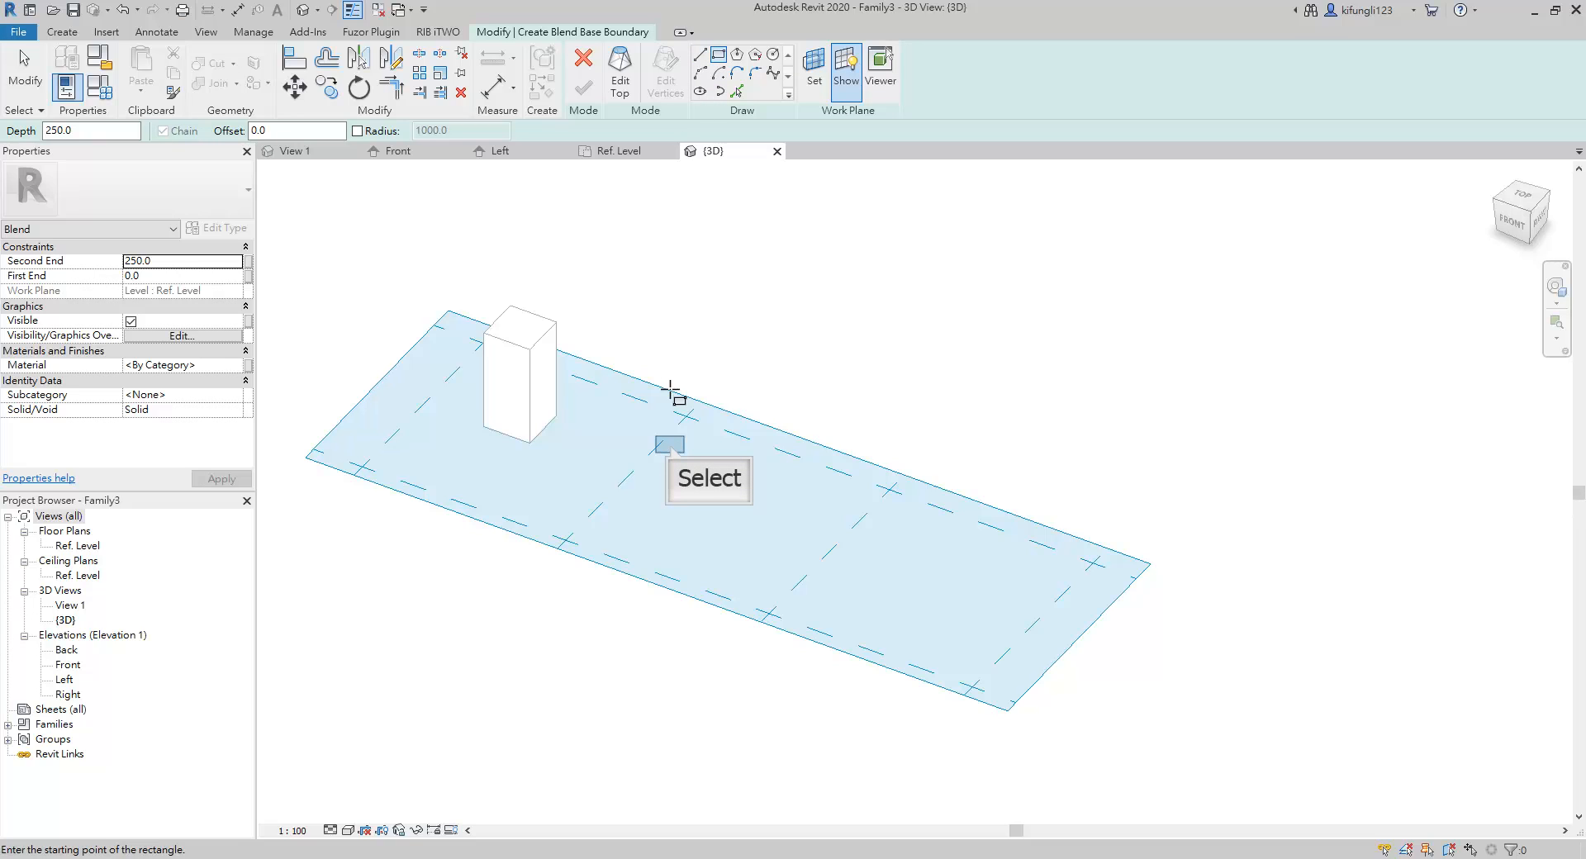
pyautogui.click(666, 442)
pyautogui.scroll(2, 671, 378)
pyautogui.click(734, 330)
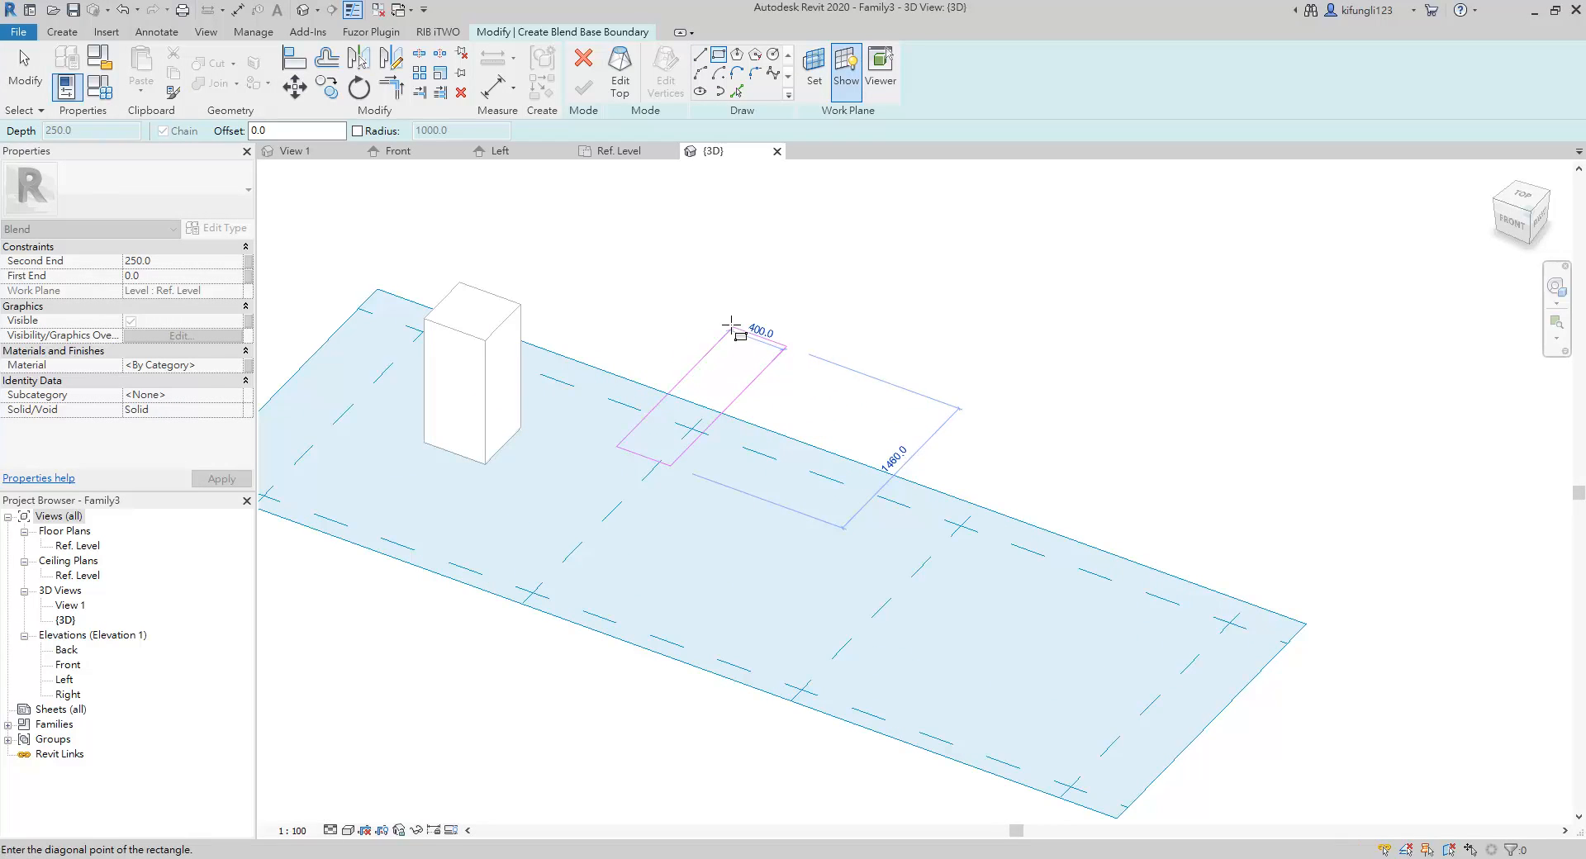
# - Sketch the blend's top boundary as a circle with a radius of about 271 mm near the base rectangle and finish the blend
pyautogui.click(619, 80)
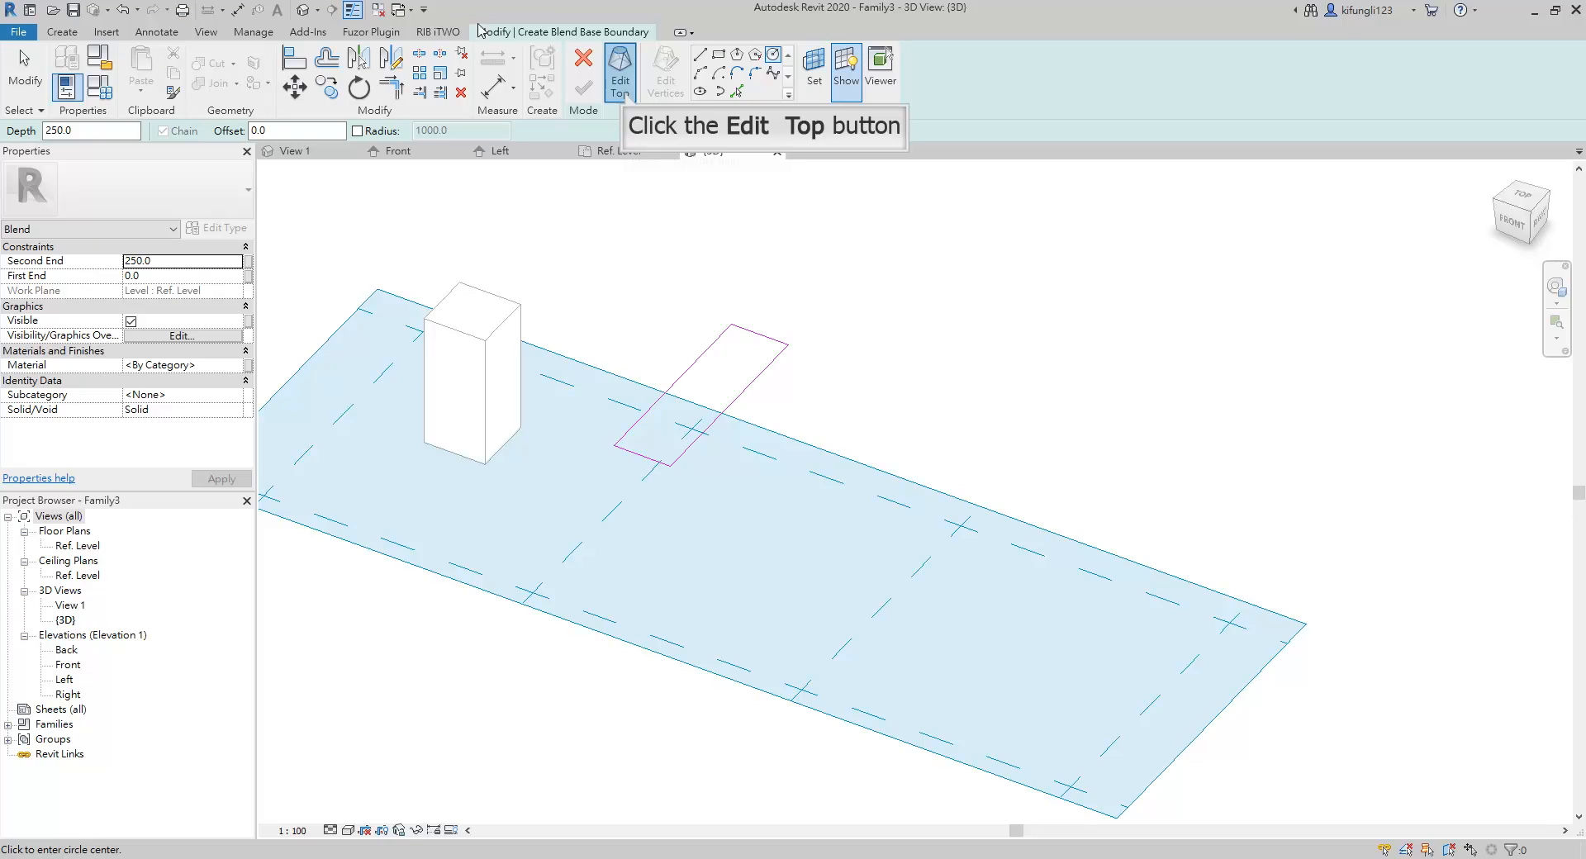
pyautogui.click(624, 93)
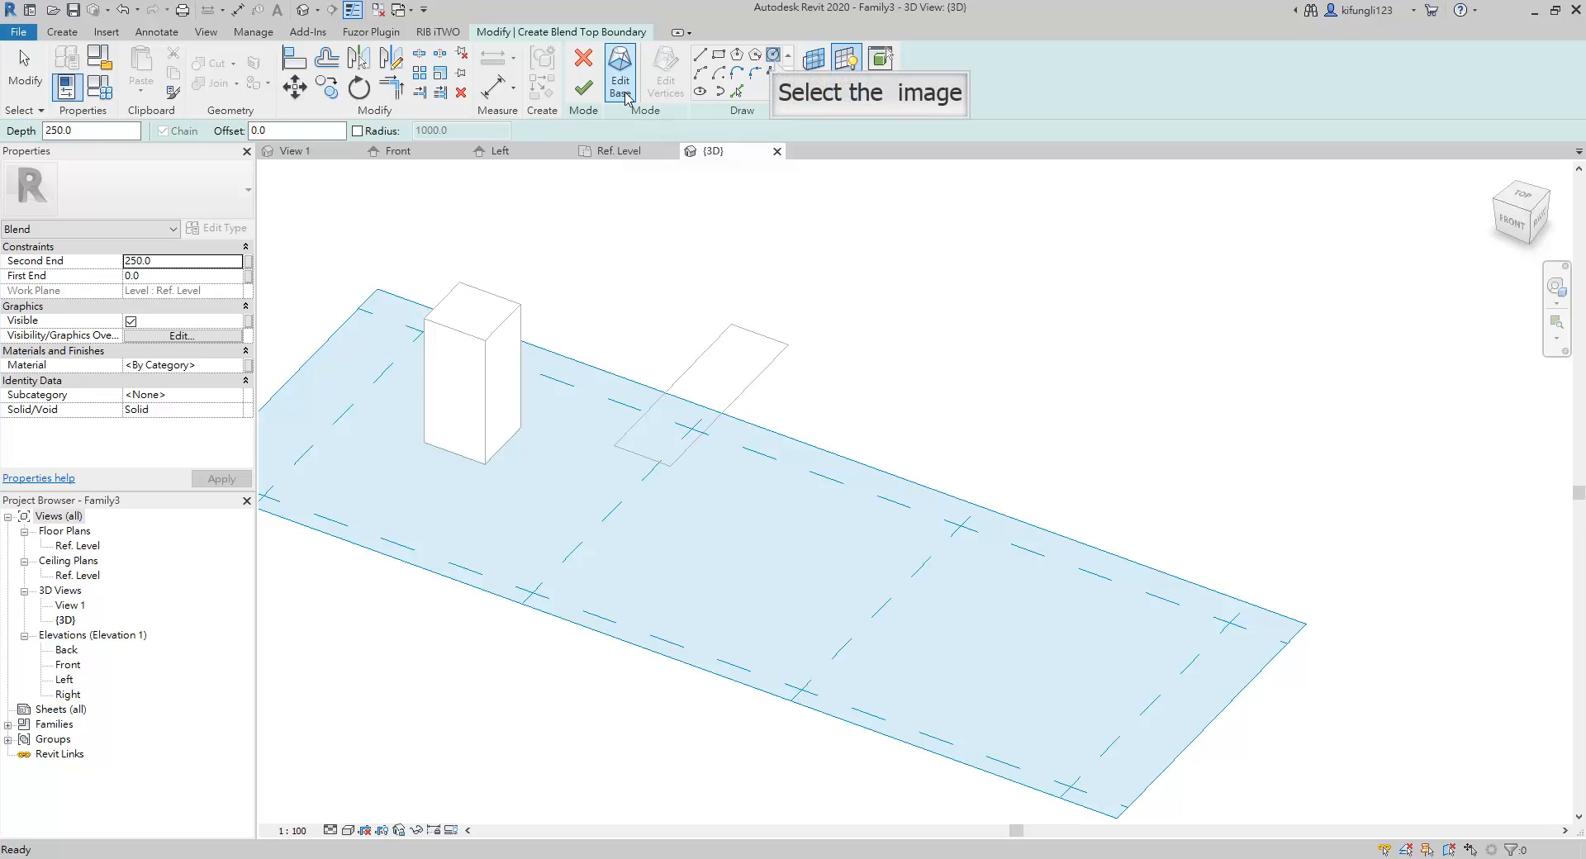
pyautogui.click(772, 54)
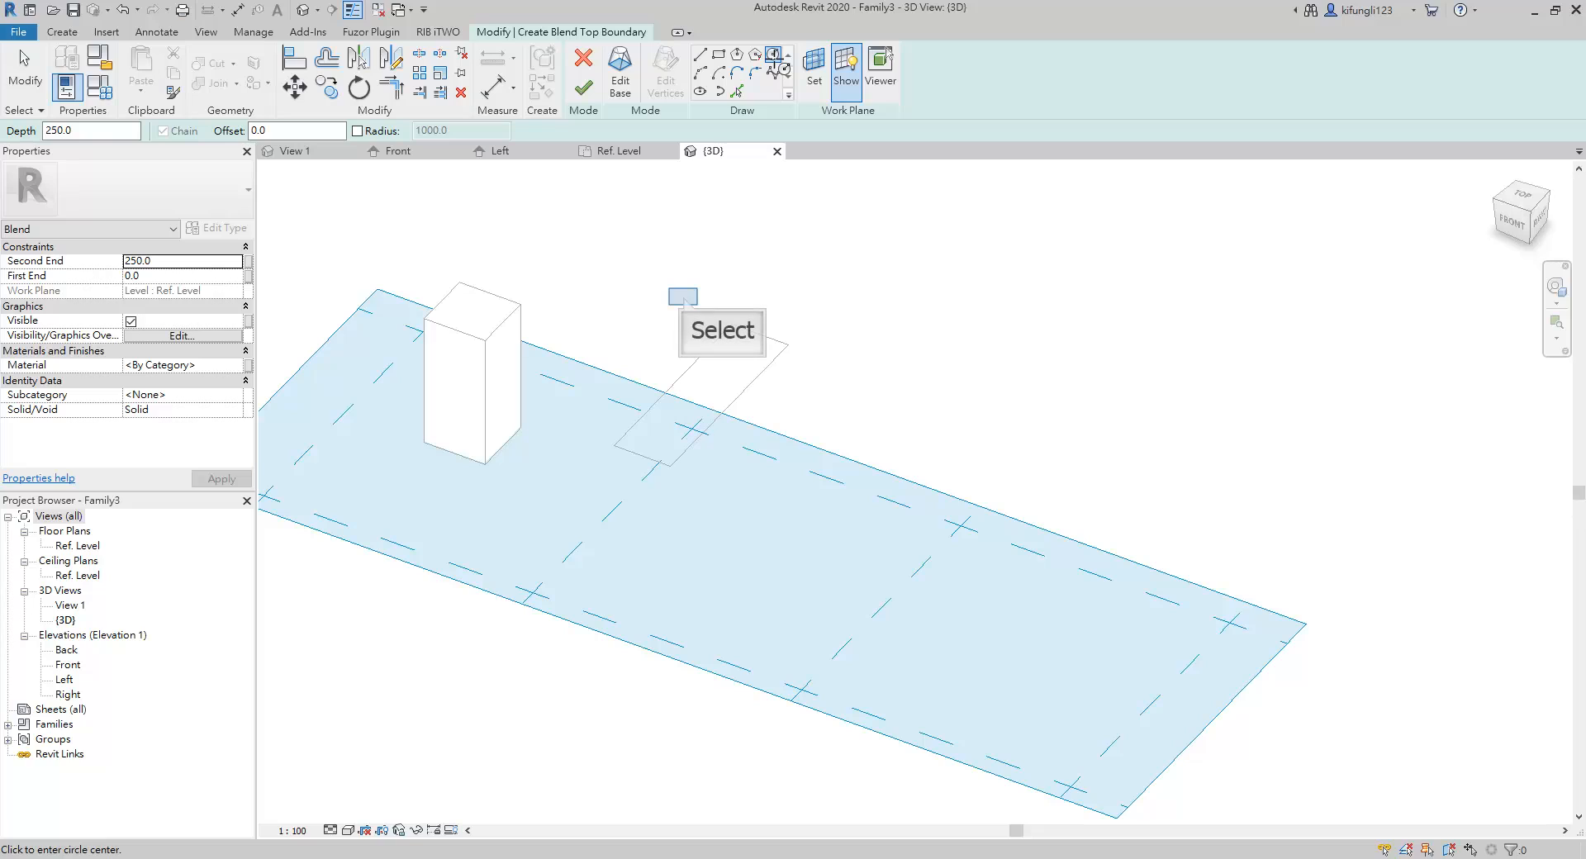
pyautogui.click(684, 296)
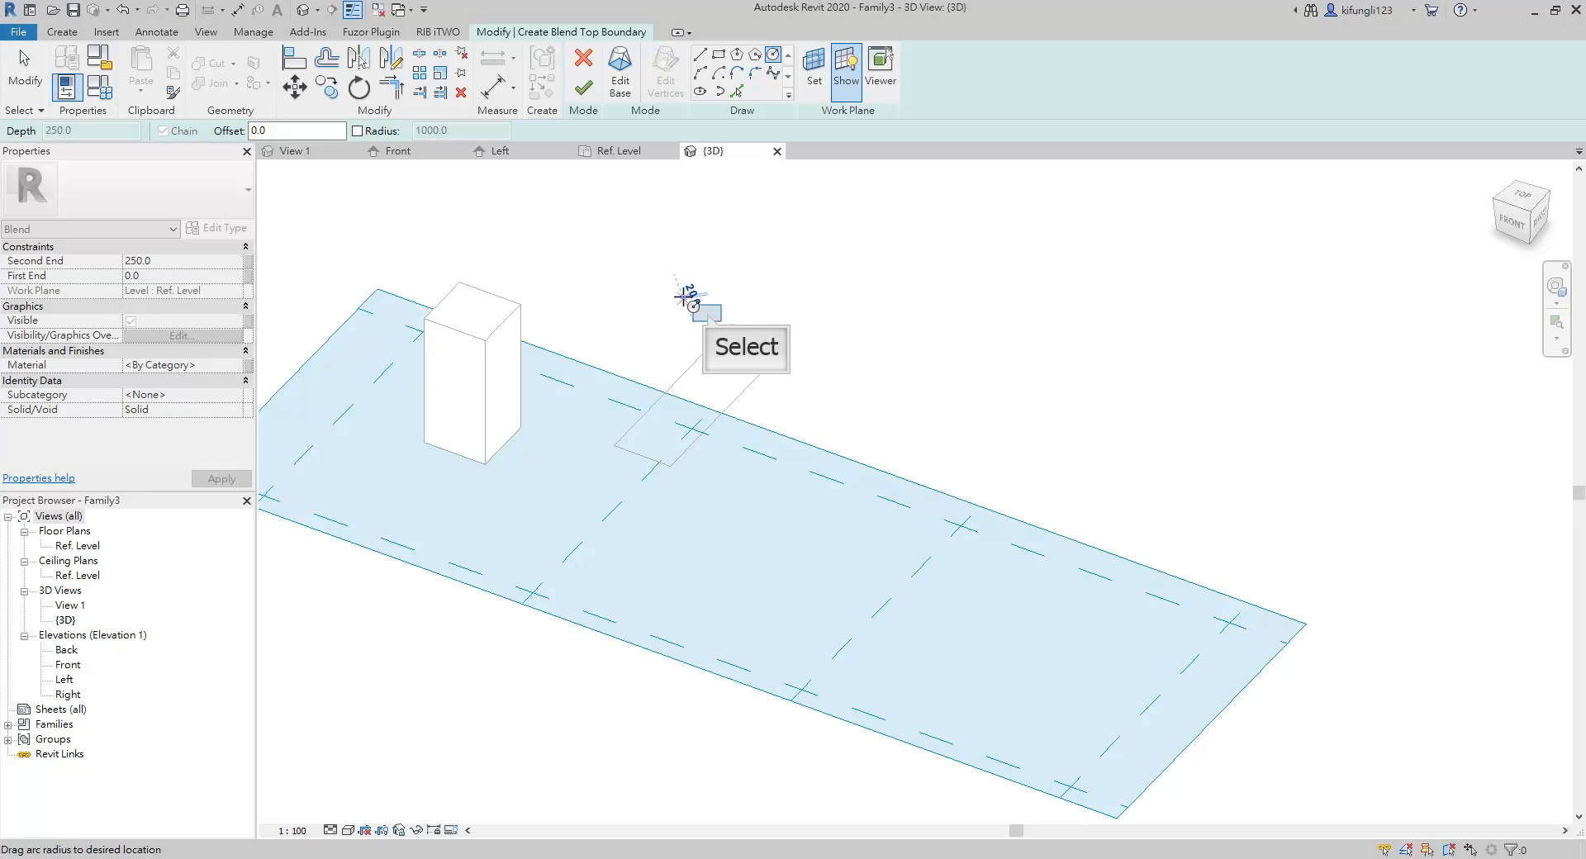
pyautogui.click(705, 308)
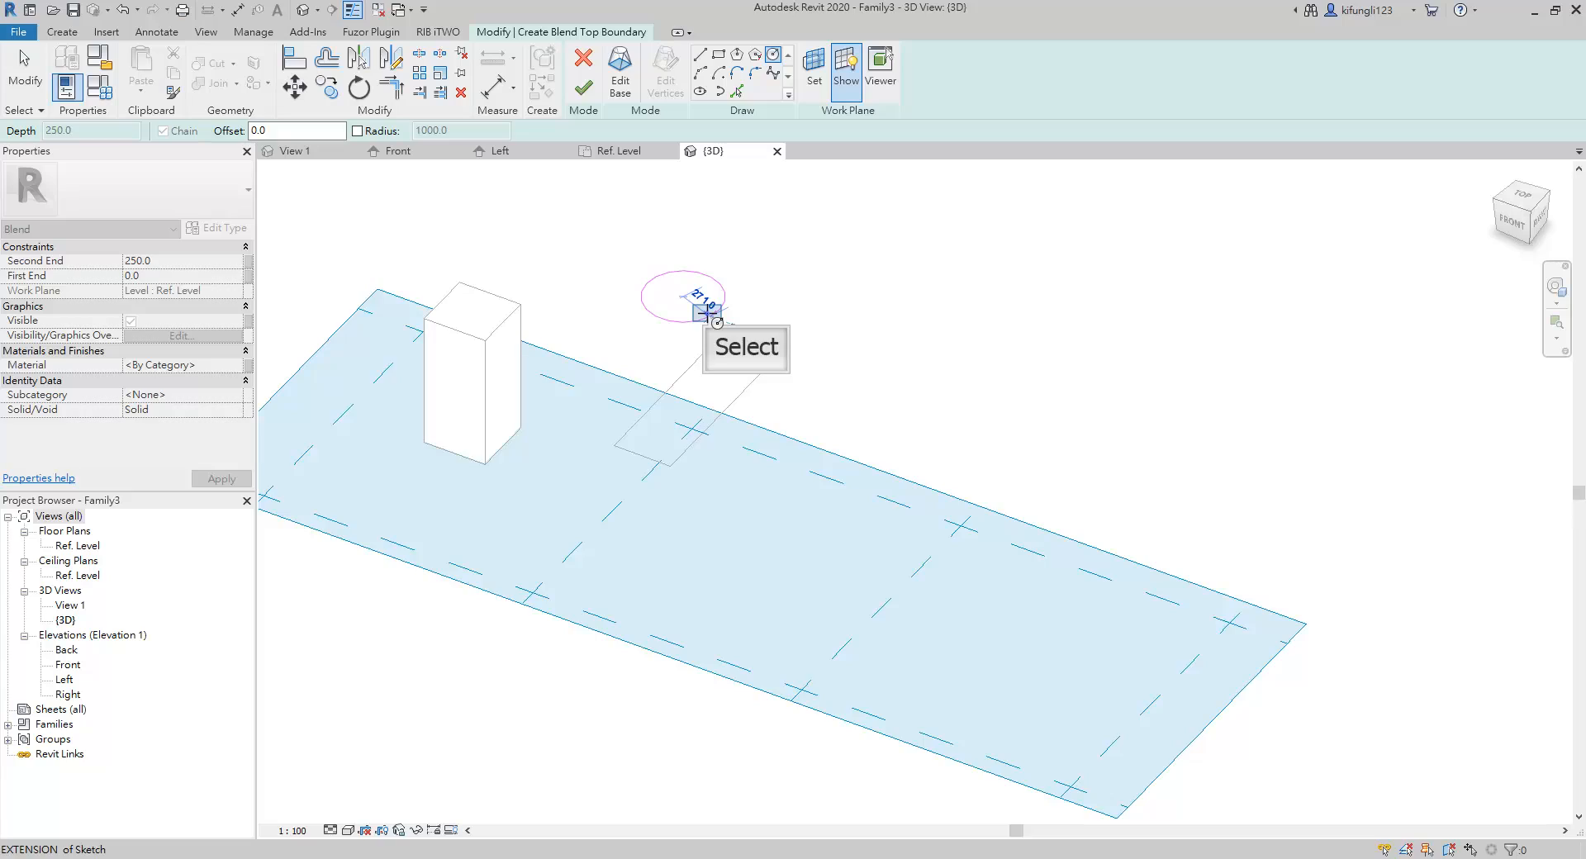
pyautogui.scroll(1, 704, 308)
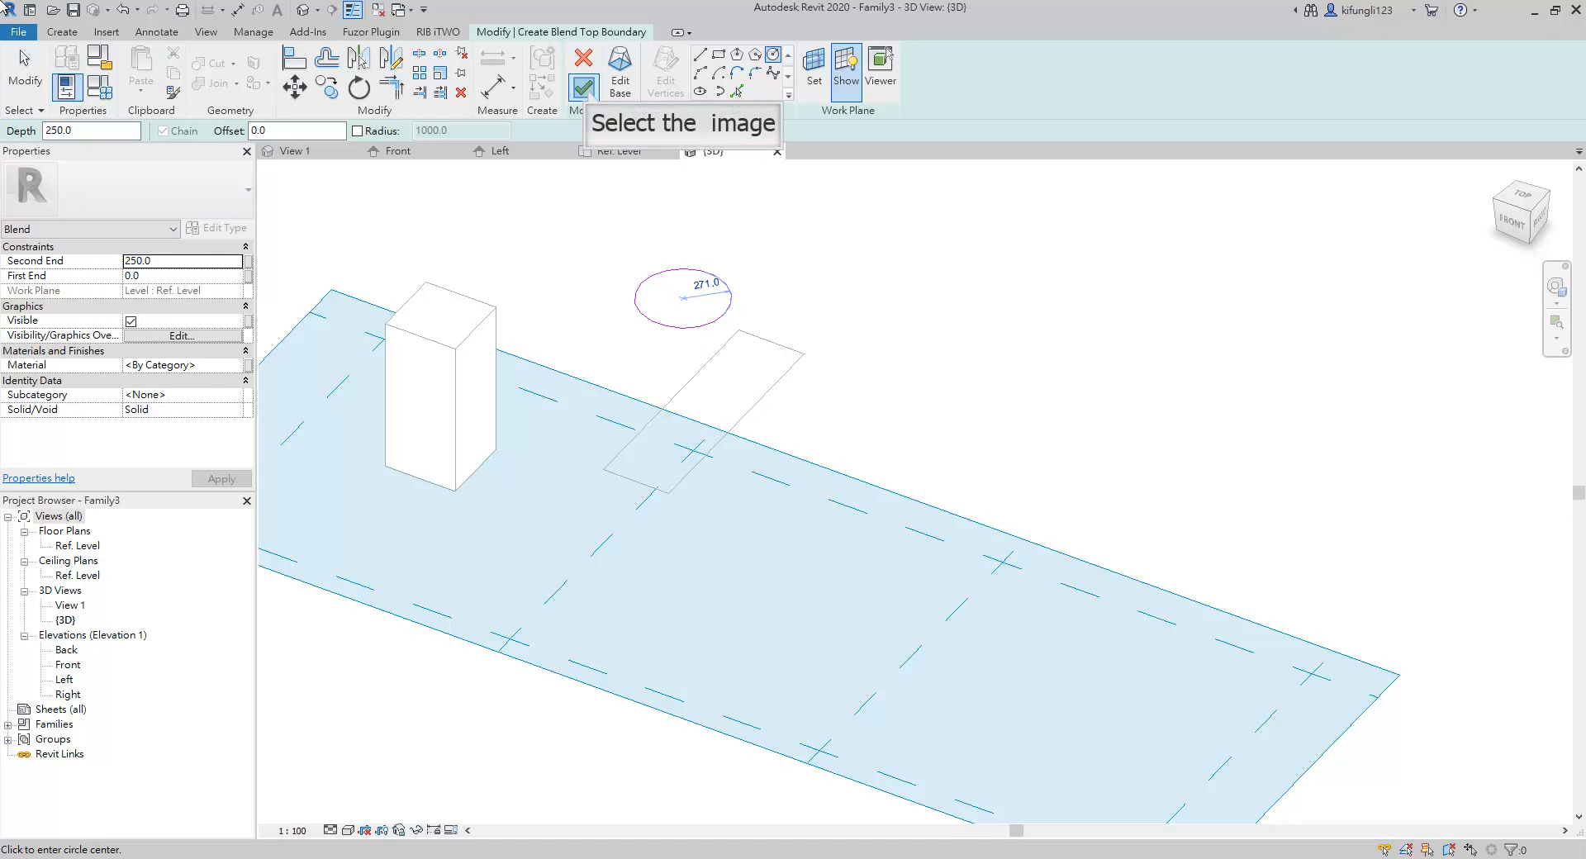
pyautogui.click(588, 93)
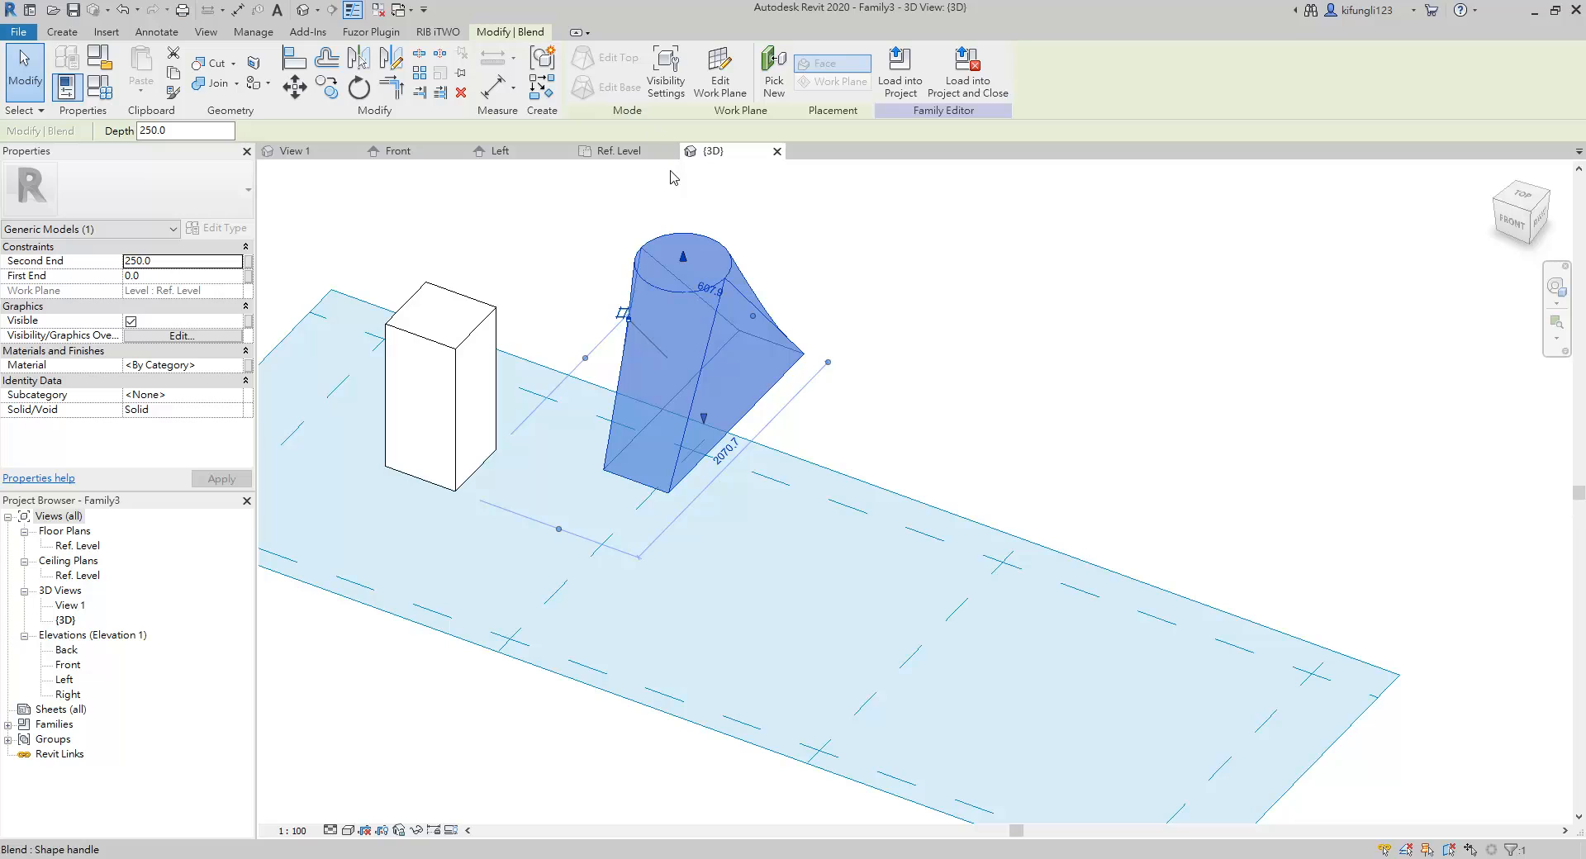
# - Stretch the blend's circular top upward to a second end of about 1392 mm and check the shape from other angles
pyautogui.moveTo(683, 257); pyautogui.dragTo(680, 175)
pyautogui.moveTo(680, 175); pyautogui.dragTo(666, 361, button='middle')
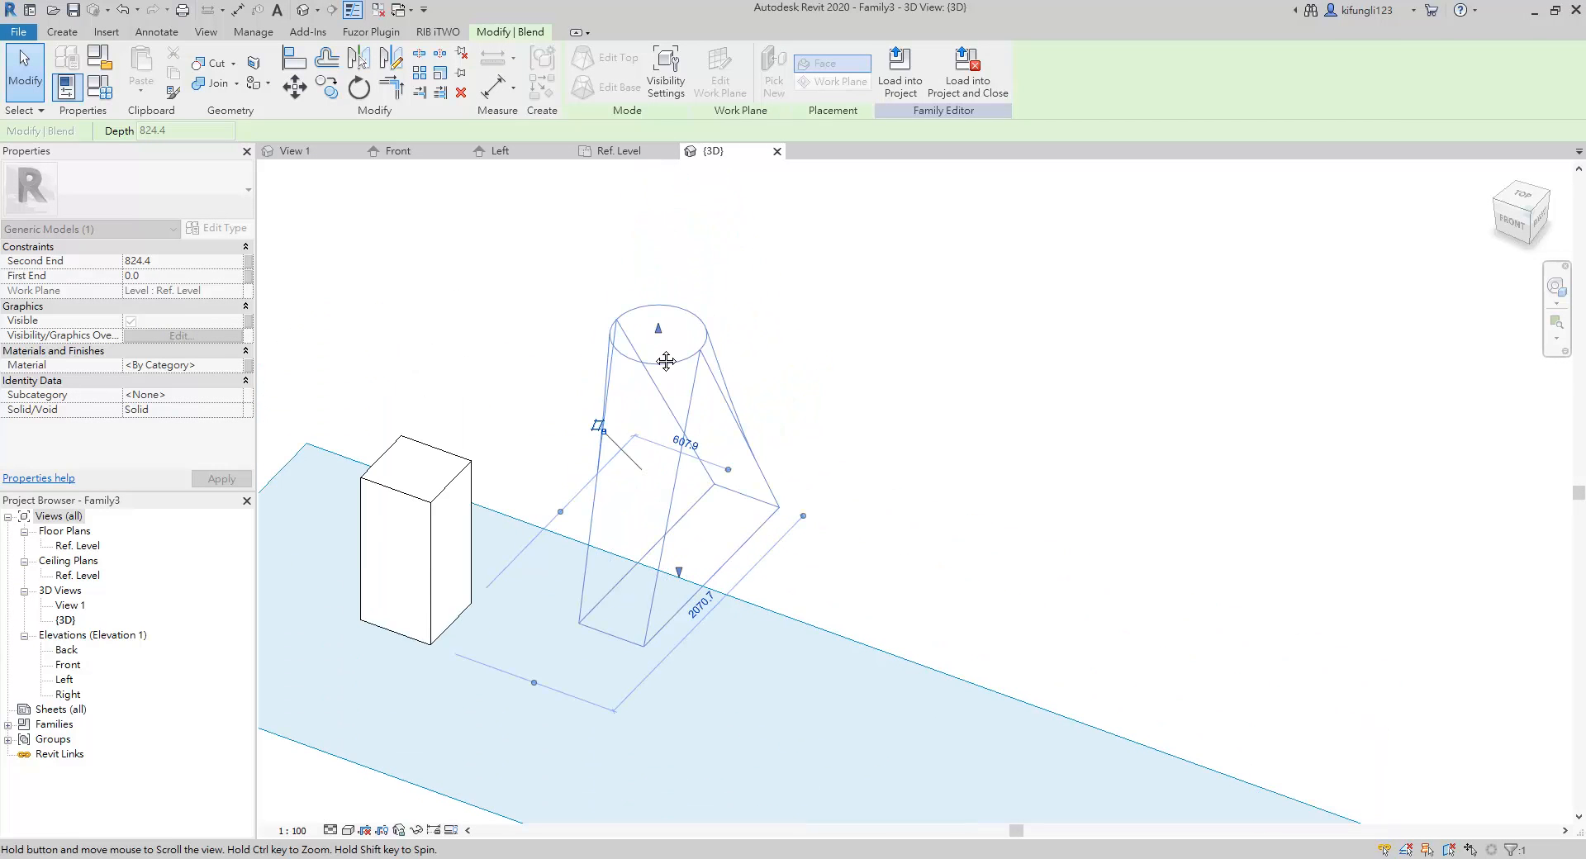
pyautogui.click(870, 506)
pyautogui.keyDown('shift'); pyautogui.moveTo(871, 506); pyautogui.dragTo(651, 436, button='middle'); pyautogui.keyUp('shift')
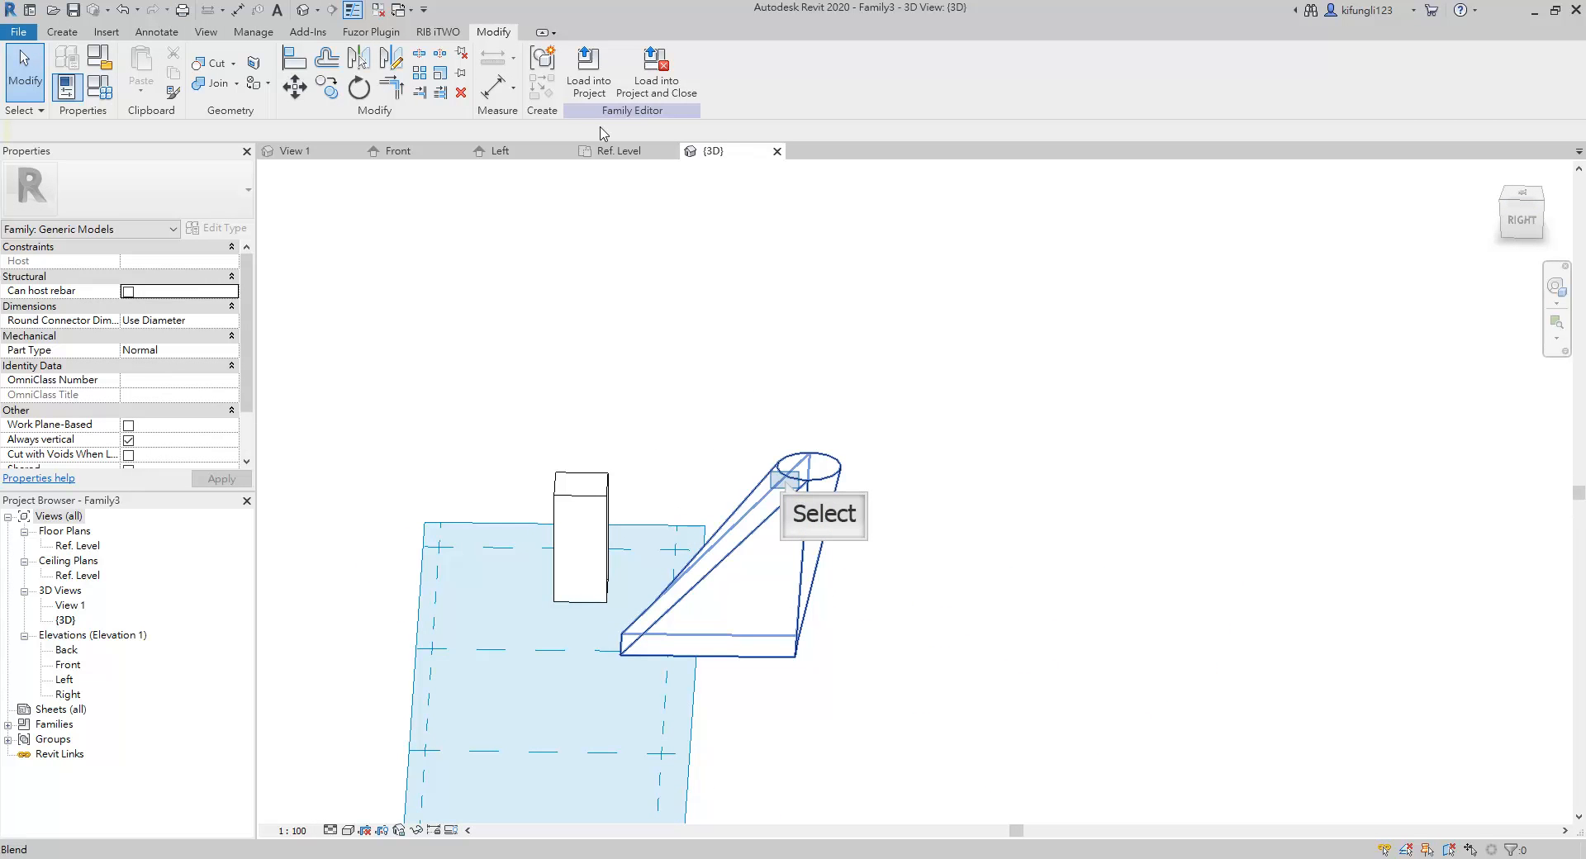
pyautogui.click(786, 481)
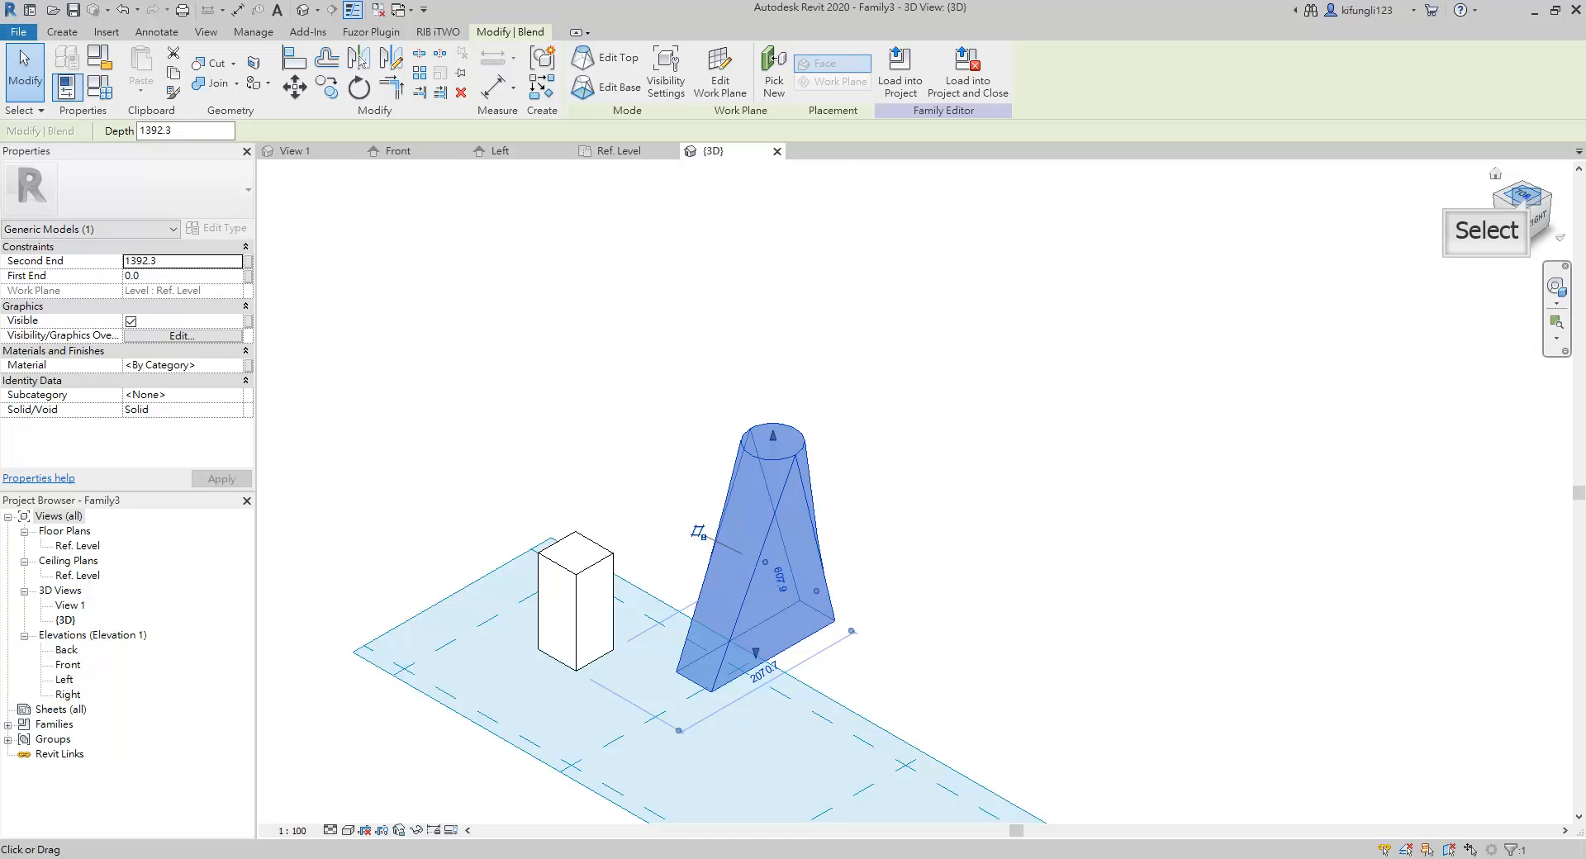
# - Edit the blend's top boundary, moving the circle over the middle of the base rectangle, and finish the blend
pyautogui.click(1521, 194)
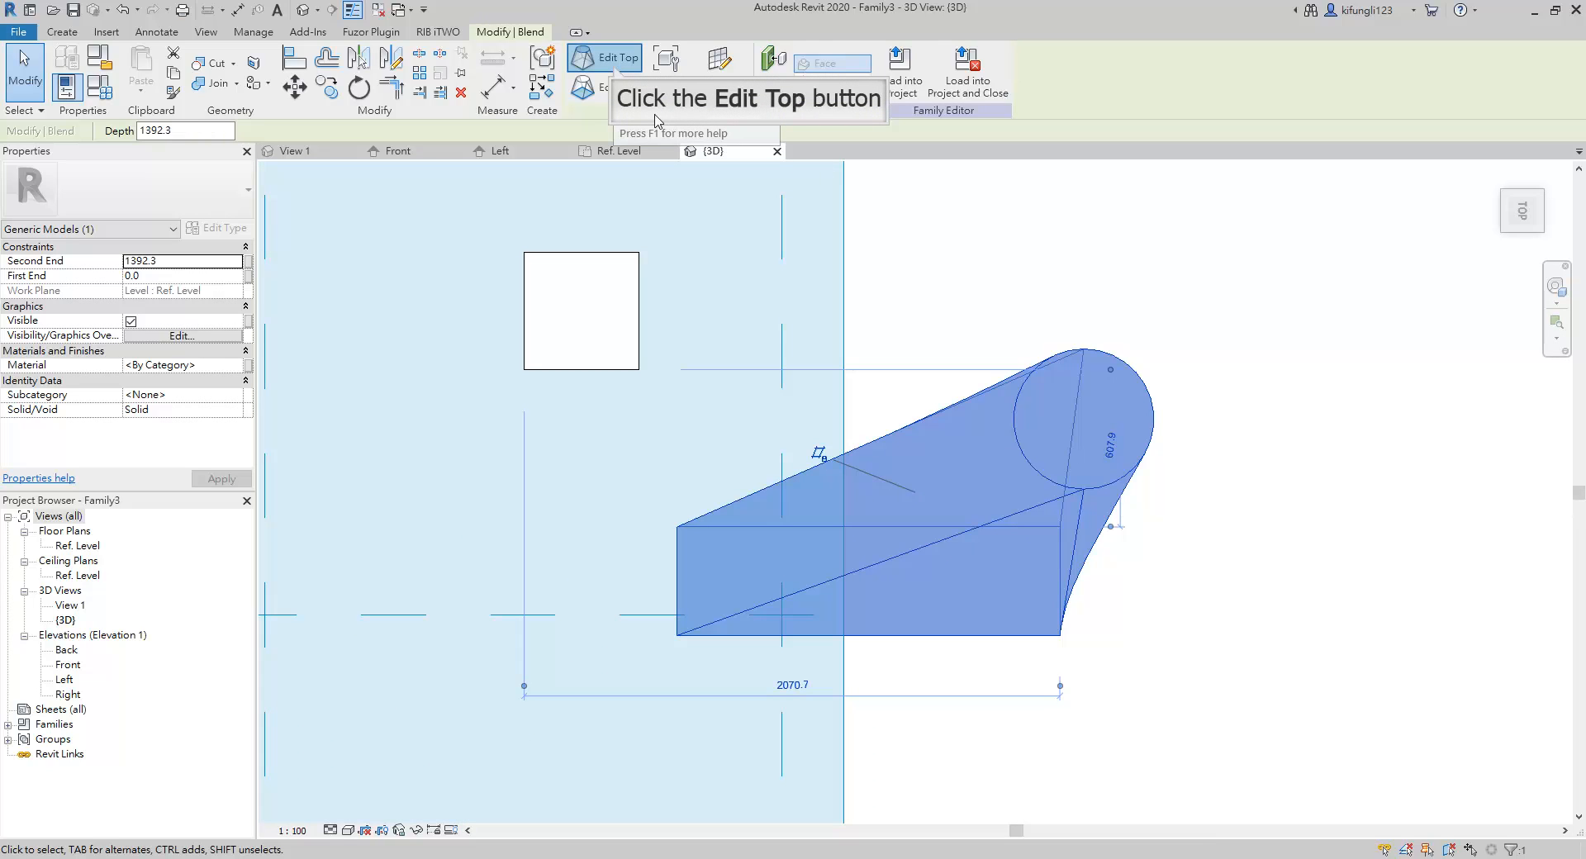
pyautogui.click(614, 68)
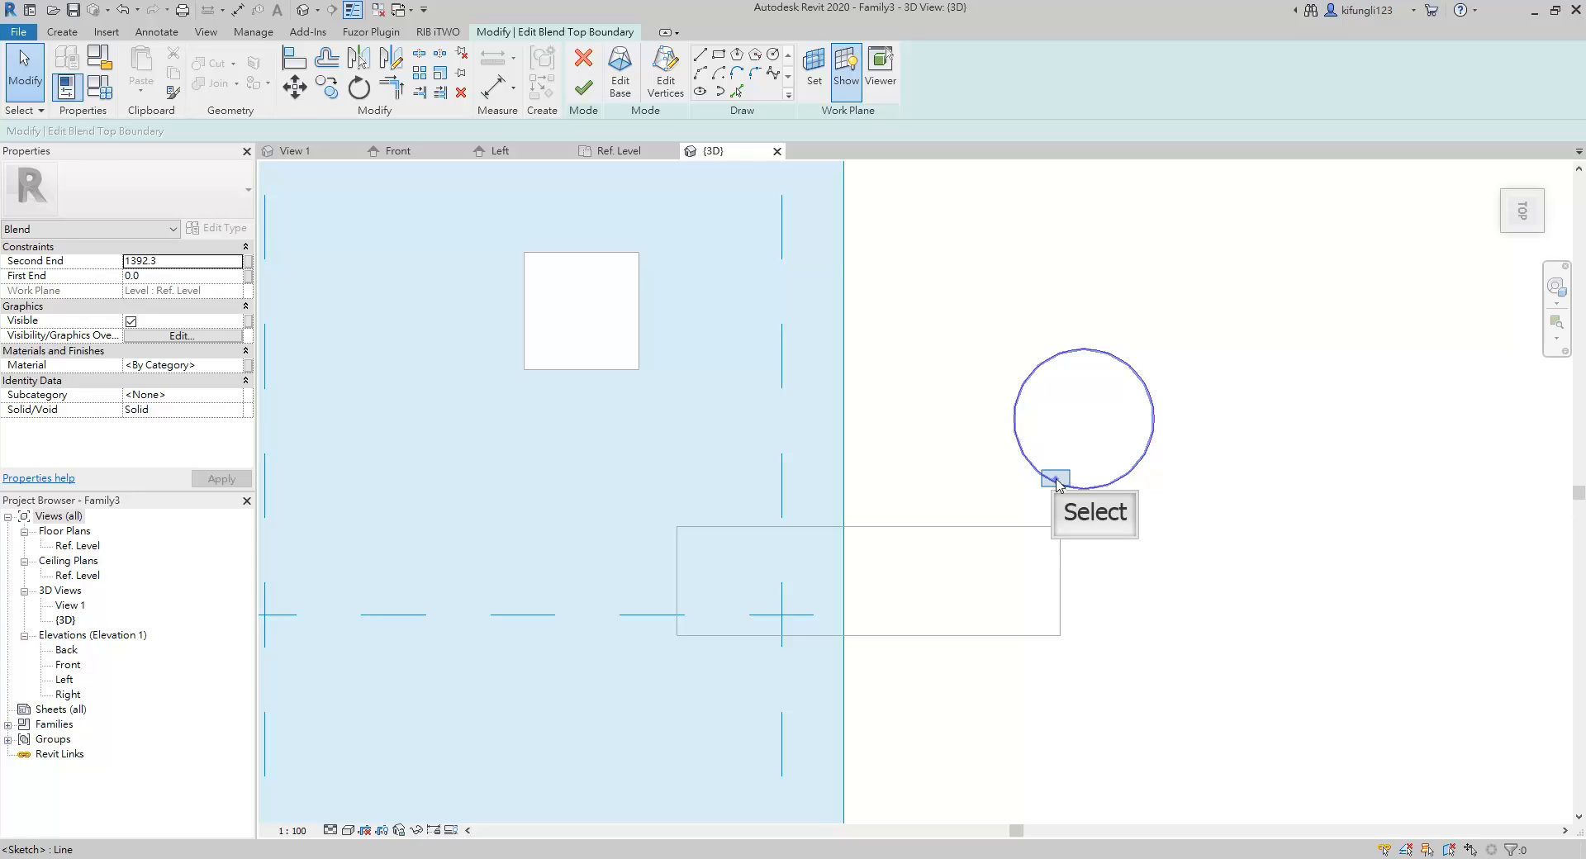
pyautogui.moveTo(1051, 488); pyautogui.dragTo(842, 644)
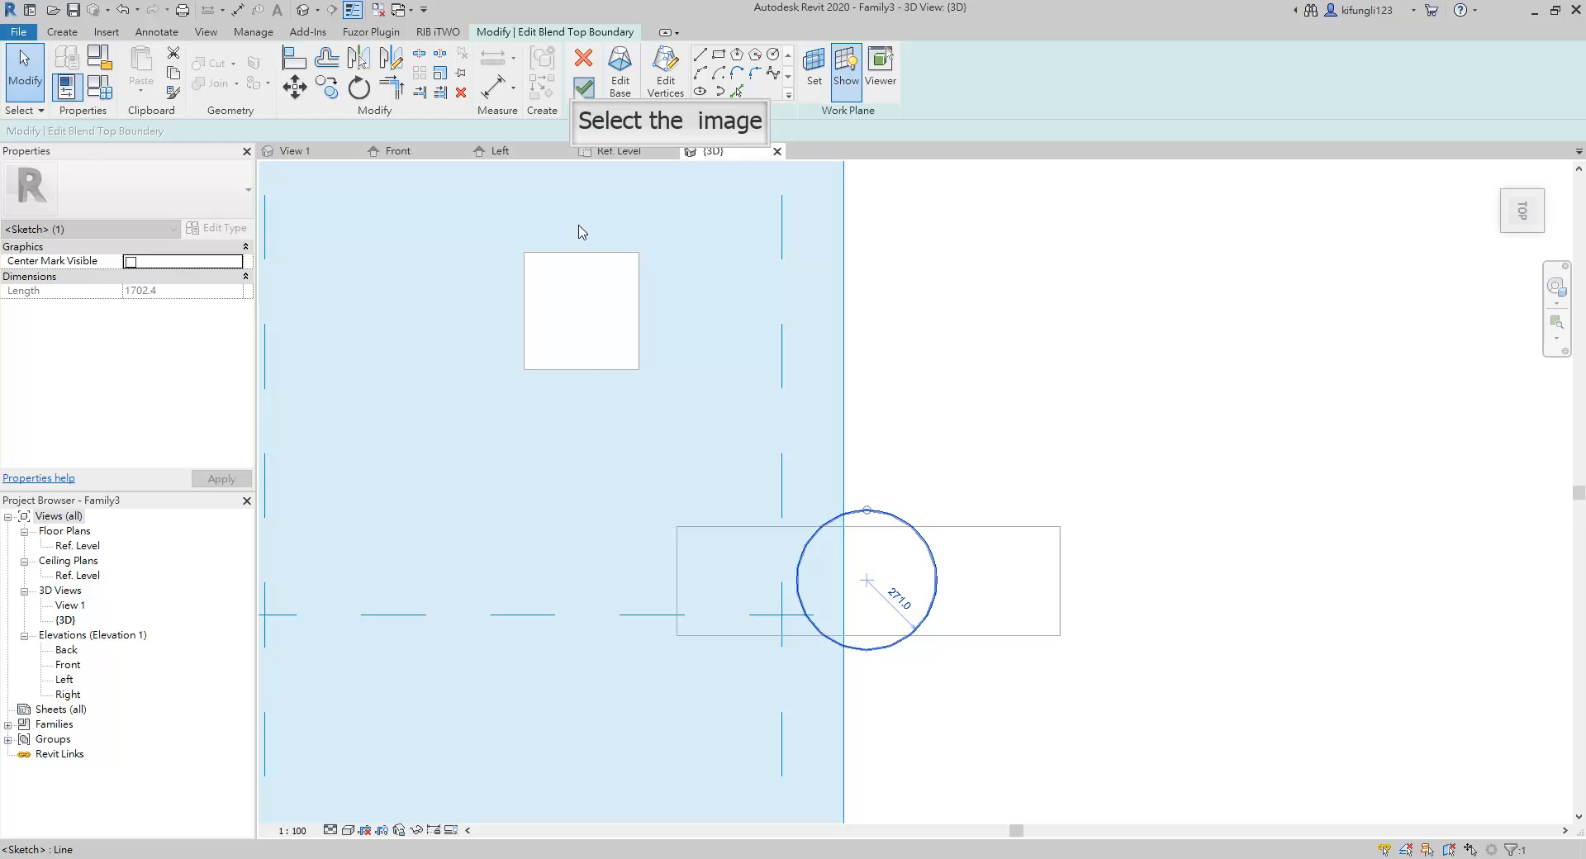
pyautogui.click(576, 88)
pyautogui.scroll(-3, 959, 630)
pyautogui.keyDown('shift'); pyautogui.moveTo(959, 630); pyautogui.dragTo(1017, 98, button='middle'); pyautogui.keyUp('shift')
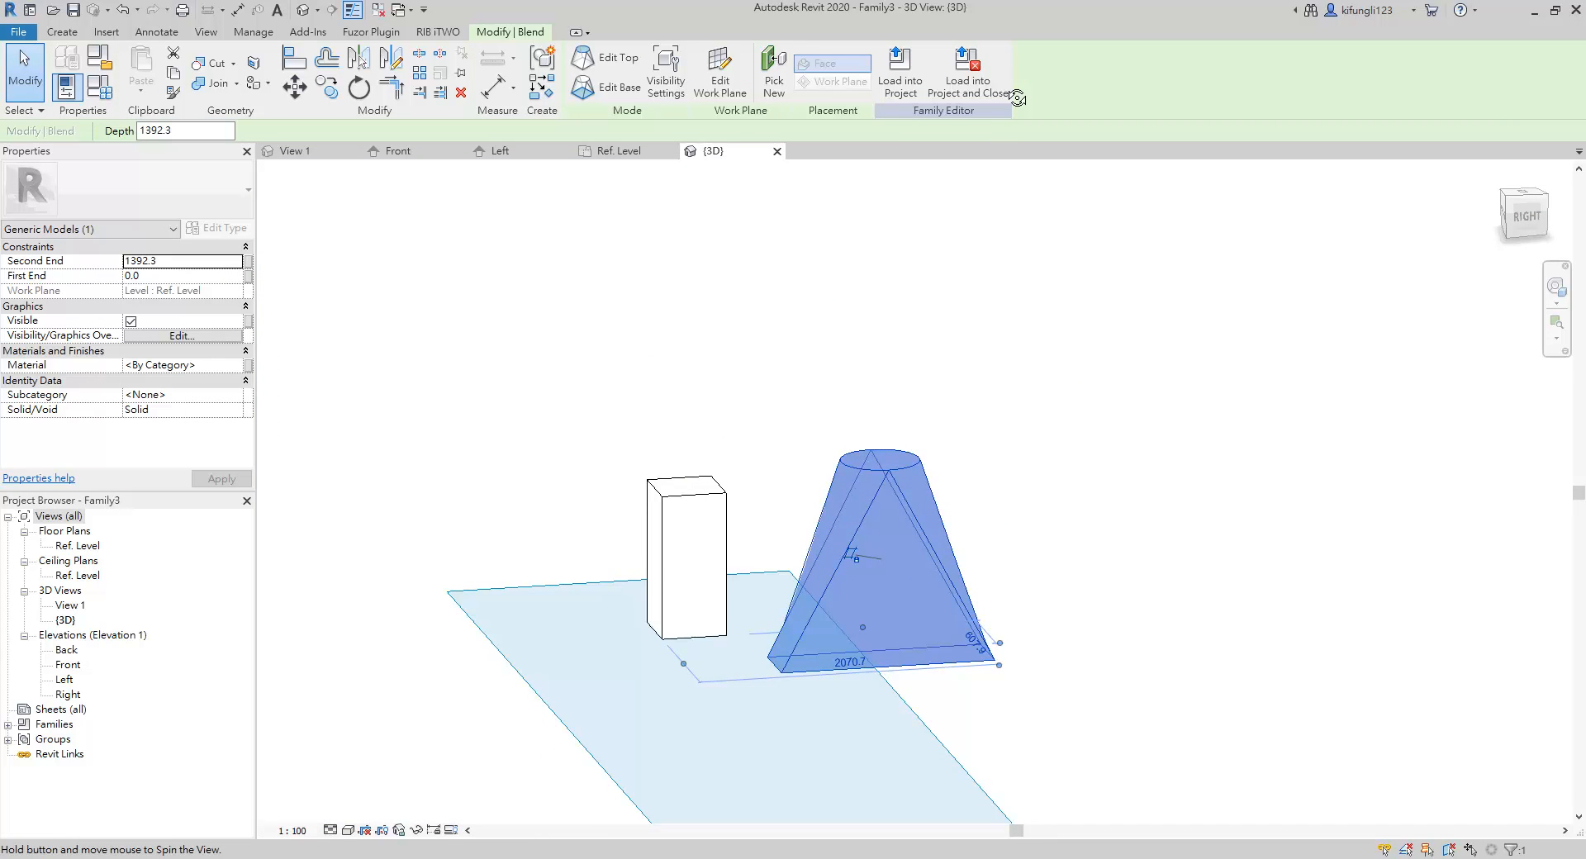
pyautogui.scroll(3, 1010, 639)
pyautogui.click(1010, 639)
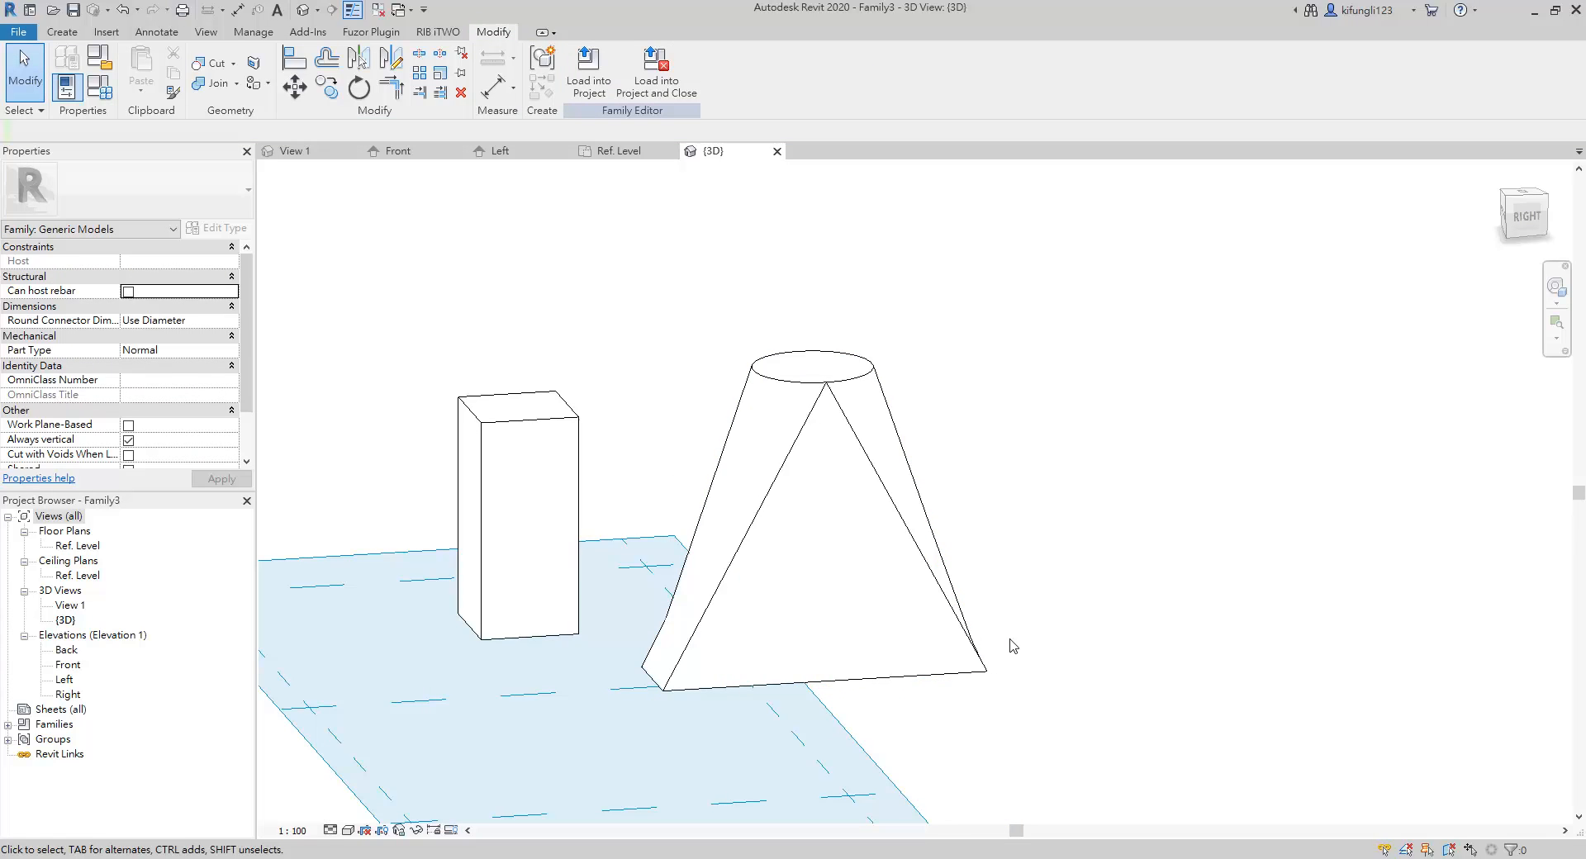
# - Reshape the blend's base boundary to a rectangle of about 760 by 860 mm around the top circle and finish the edit
pyautogui.click(980, 630)
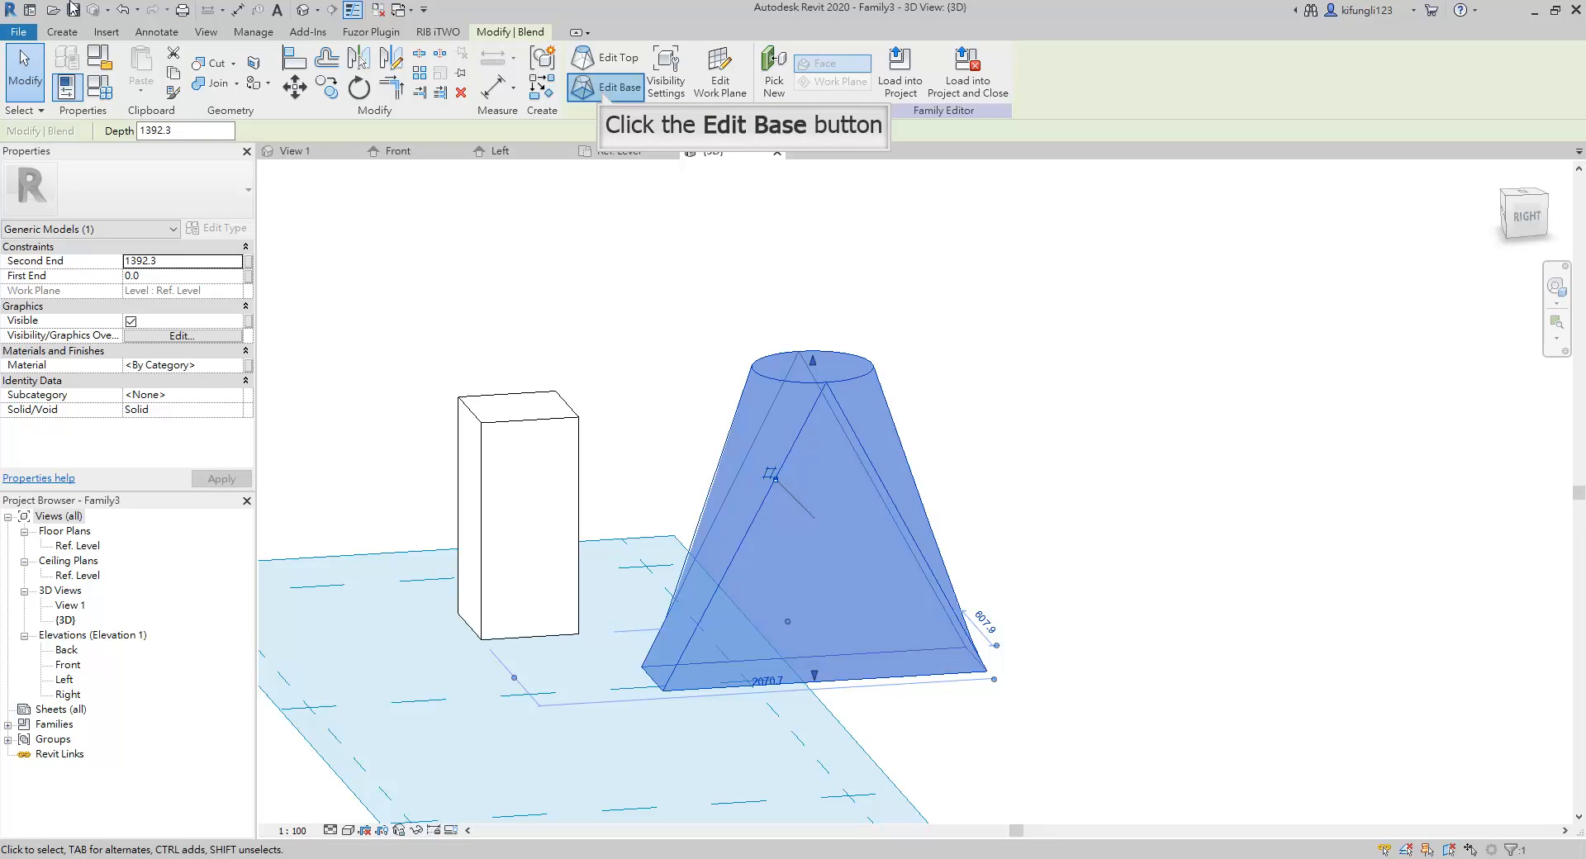
pyautogui.click(604, 89)
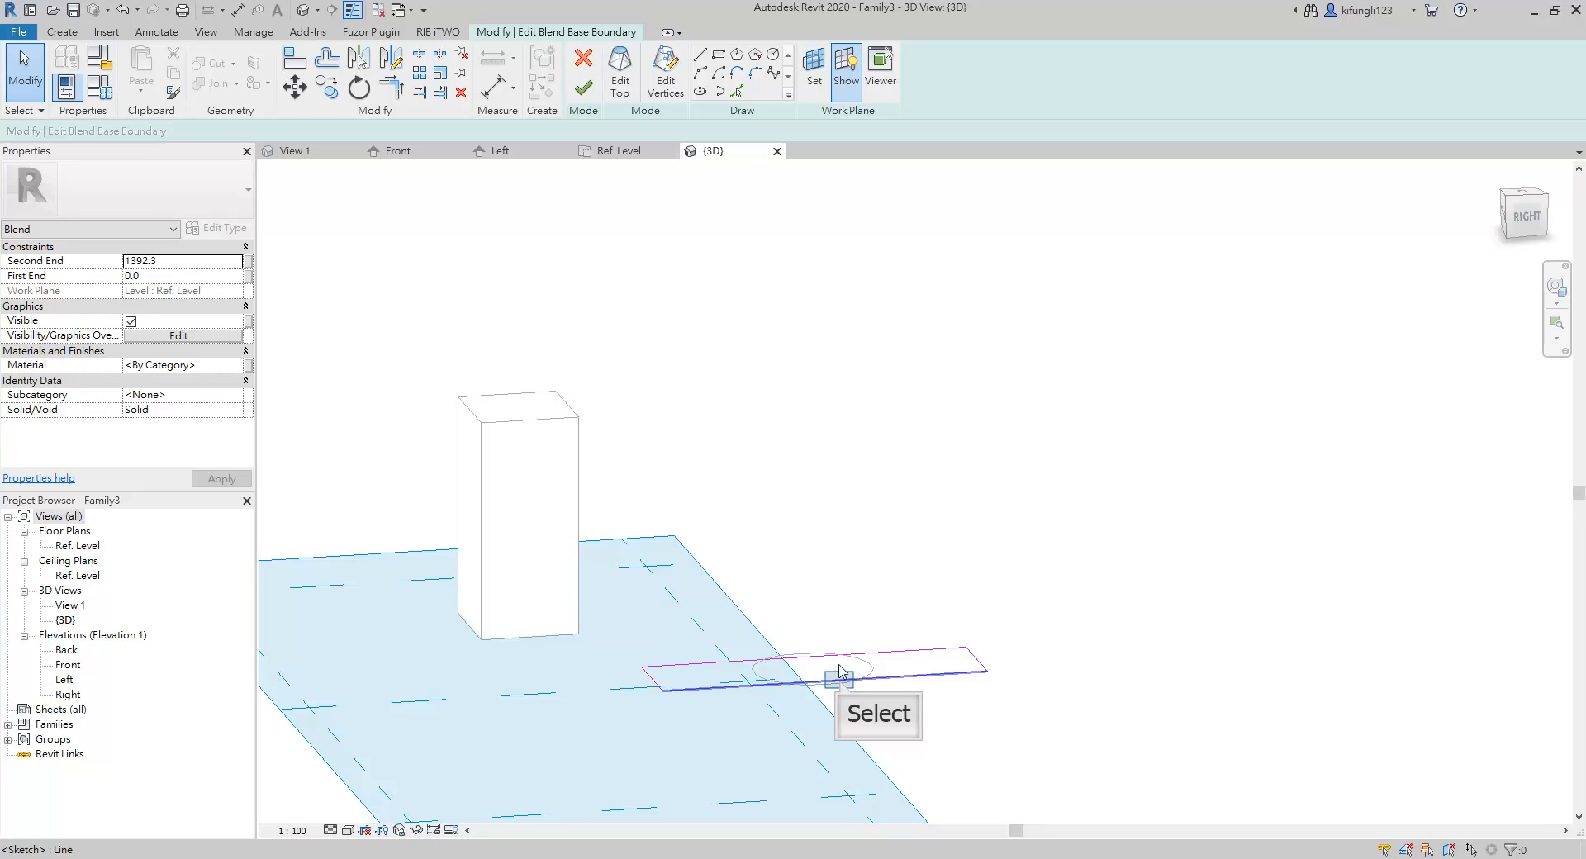
pyautogui.click(839, 678)
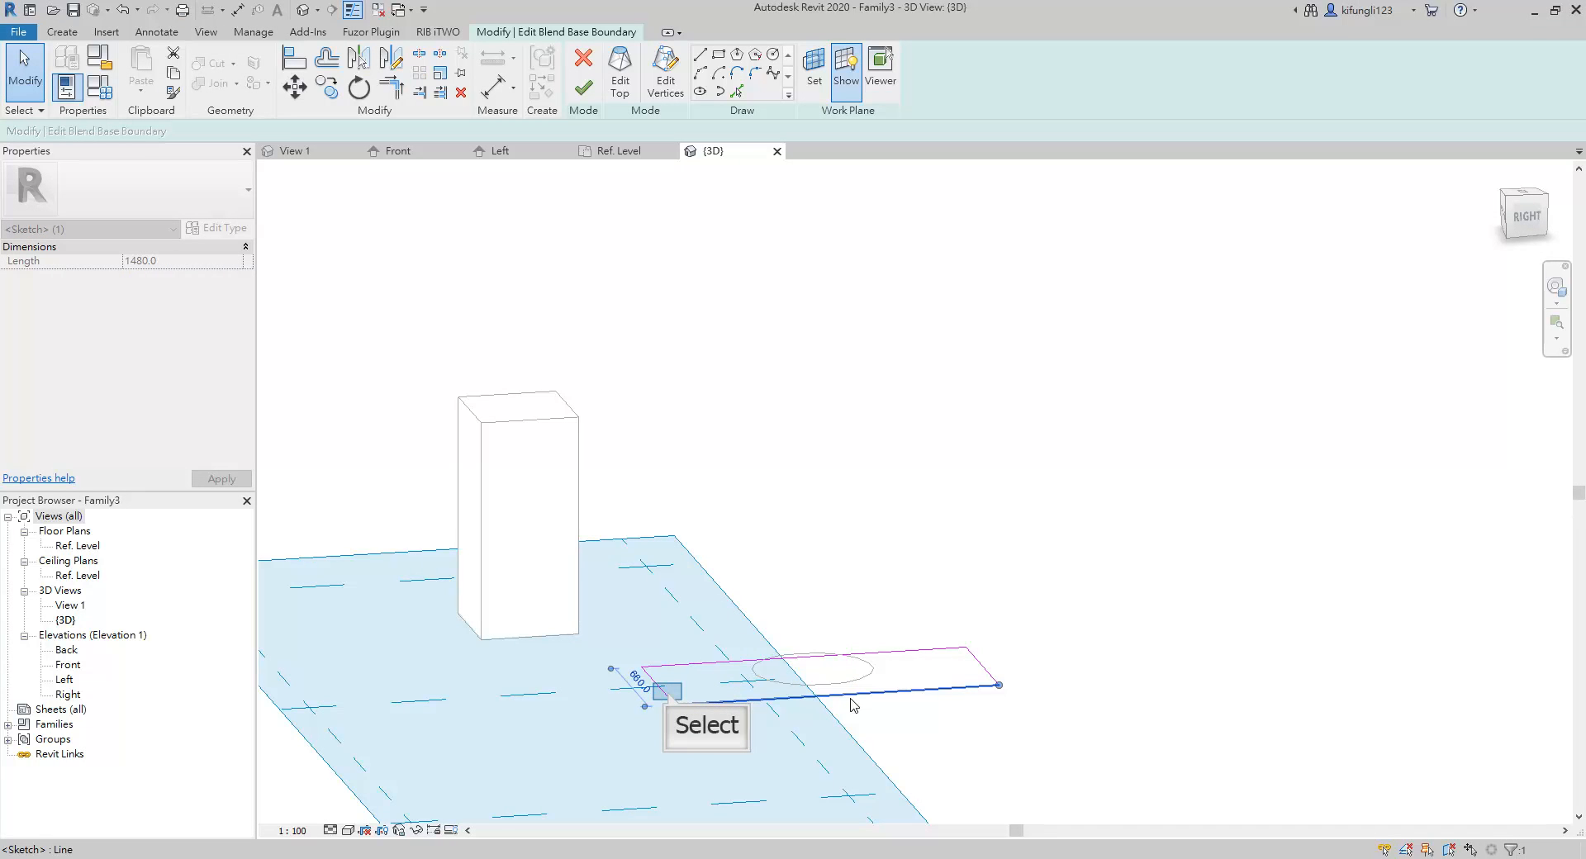
pyautogui.click(669, 694)
pyautogui.scroll(5, 669, 693)
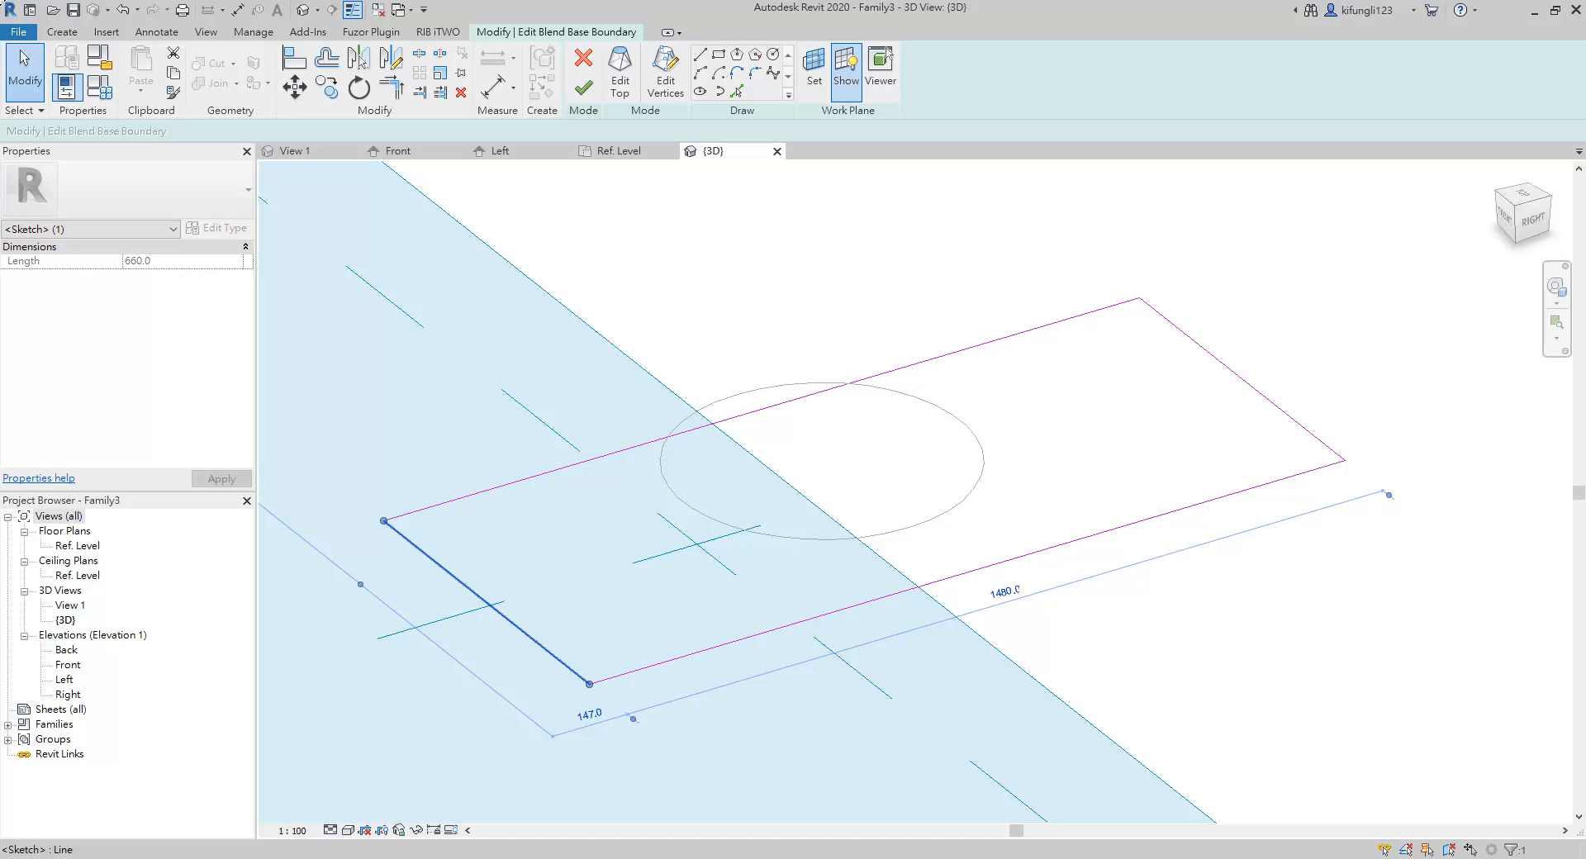
pyautogui.moveTo(540, 648)
pyautogui.mouseDown()
pyautogui.moveTo(674, 578)
pyautogui.moveTo(771, 556)
pyautogui.moveTo(850, 456)
pyautogui.moveTo(860, 389)
pyautogui.moveTo(835, 328)
pyautogui.mouseUp()
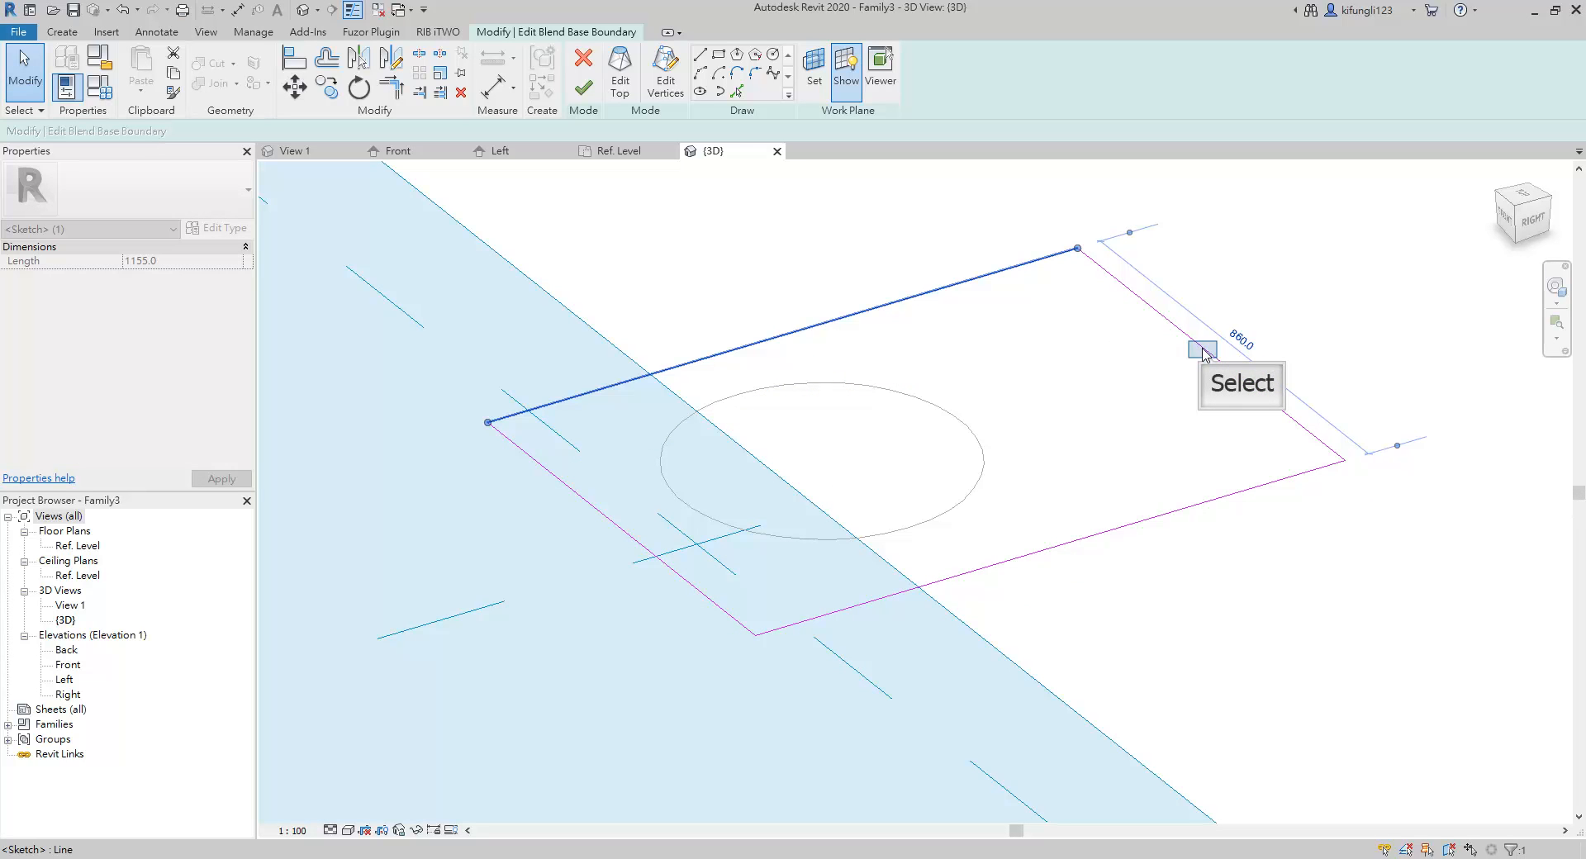
pyautogui.moveTo(1203, 353)
pyautogui.mouseDown()
pyautogui.moveTo(1038, 439)
pyautogui.moveTo(1001, 413)
pyautogui.mouseUp()
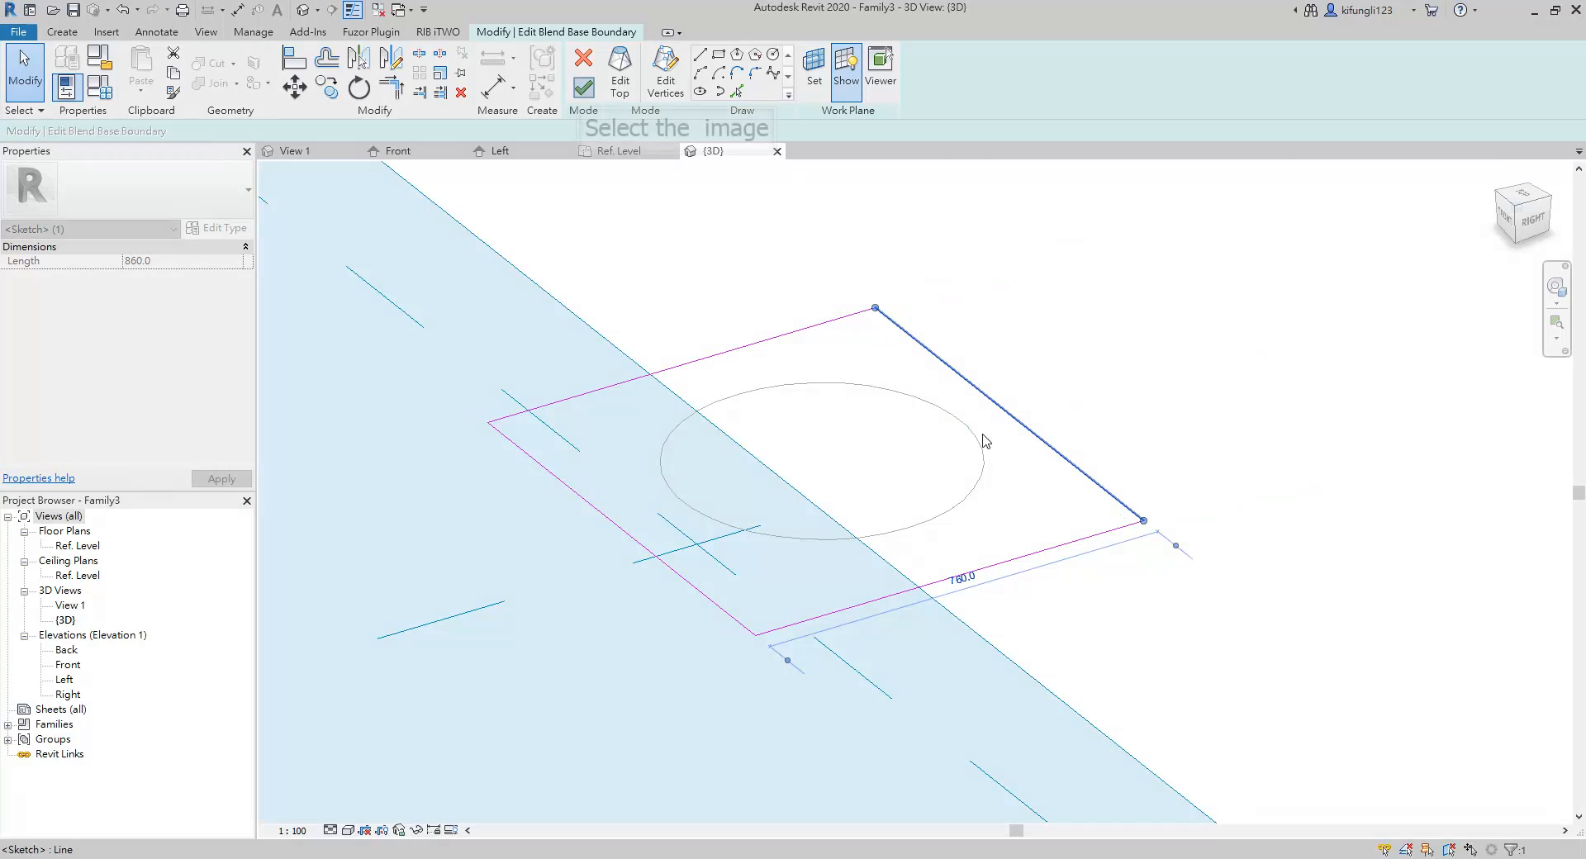
pyautogui.click(583, 88)
pyautogui.scroll(-5, 814, 470)
pyautogui.press('Escape')
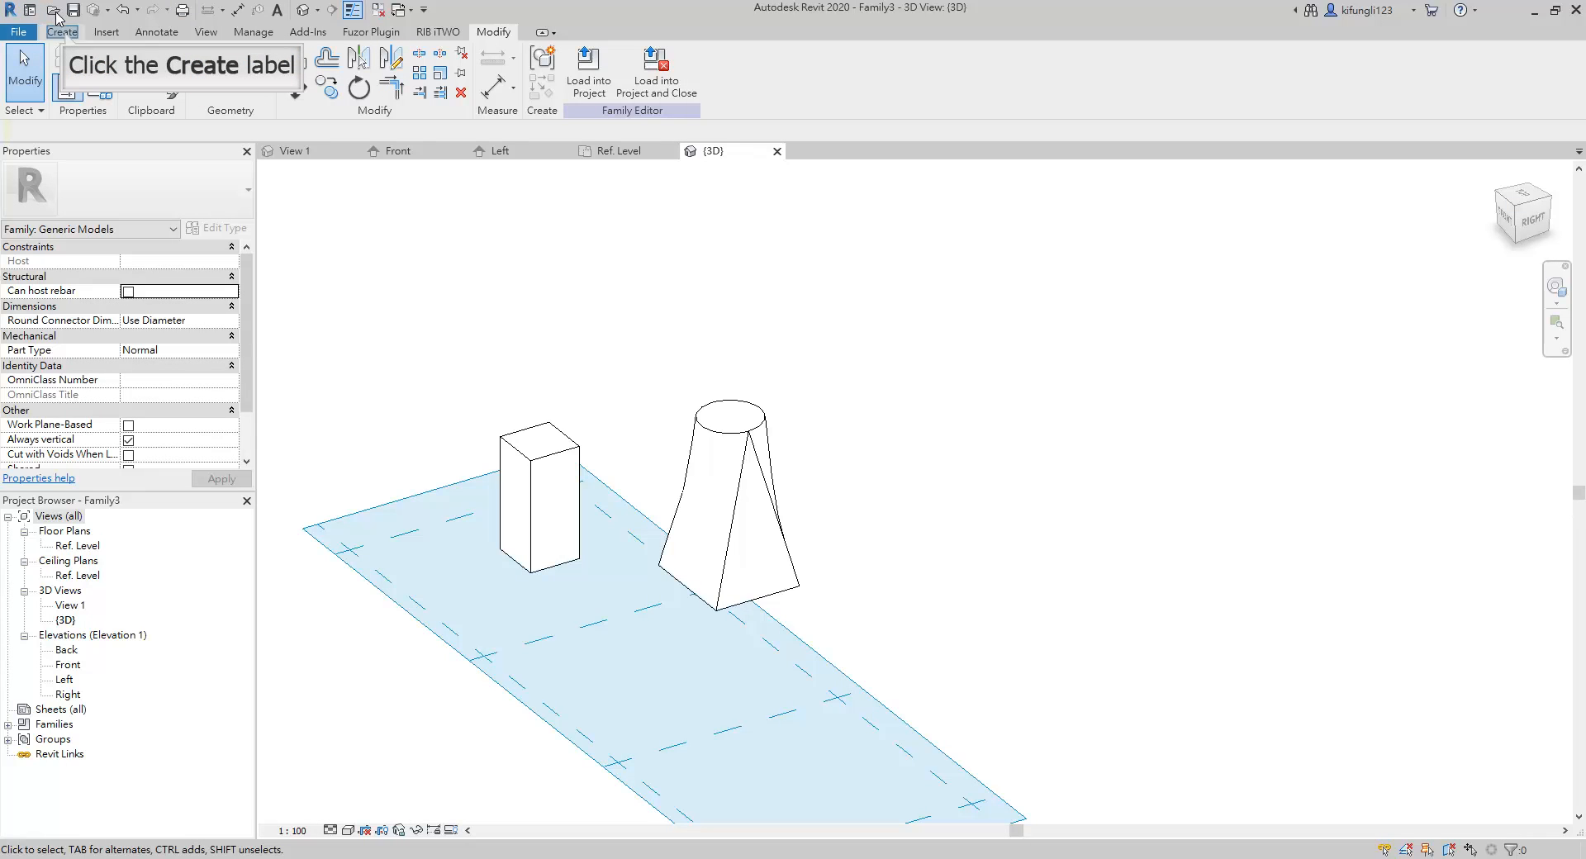
# - Start a Revolve and sketch its boundary as a rectangle about 200 by 440 mm on the work plane in front of the extruded box
pyautogui.click(65, 35)
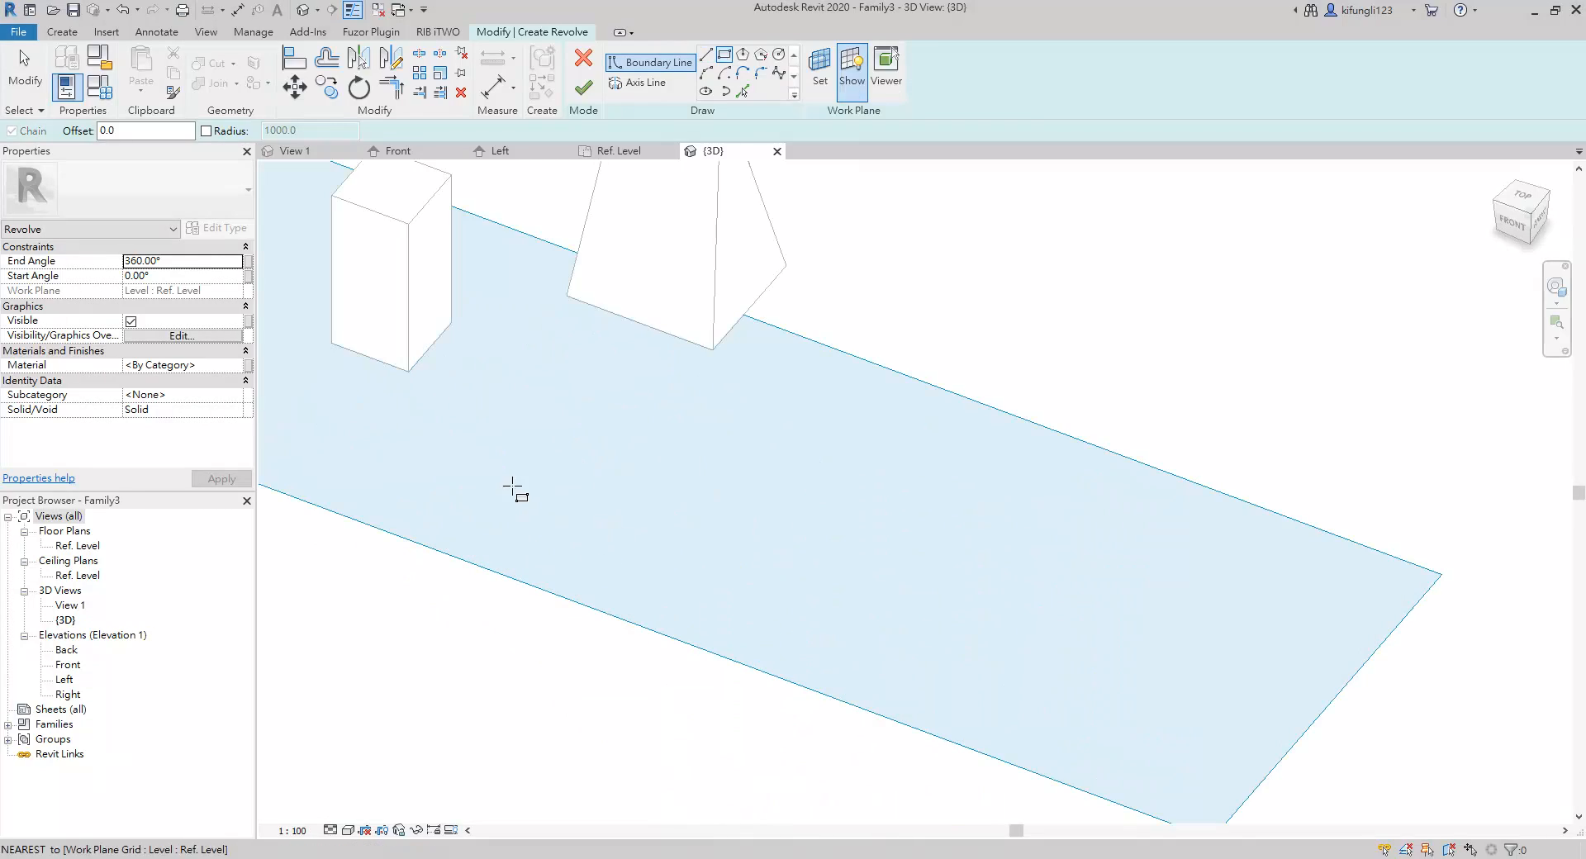
pyautogui.click(434, 490)
pyautogui.scroll(1, 447, 443)
pyautogui.click(441, 422)
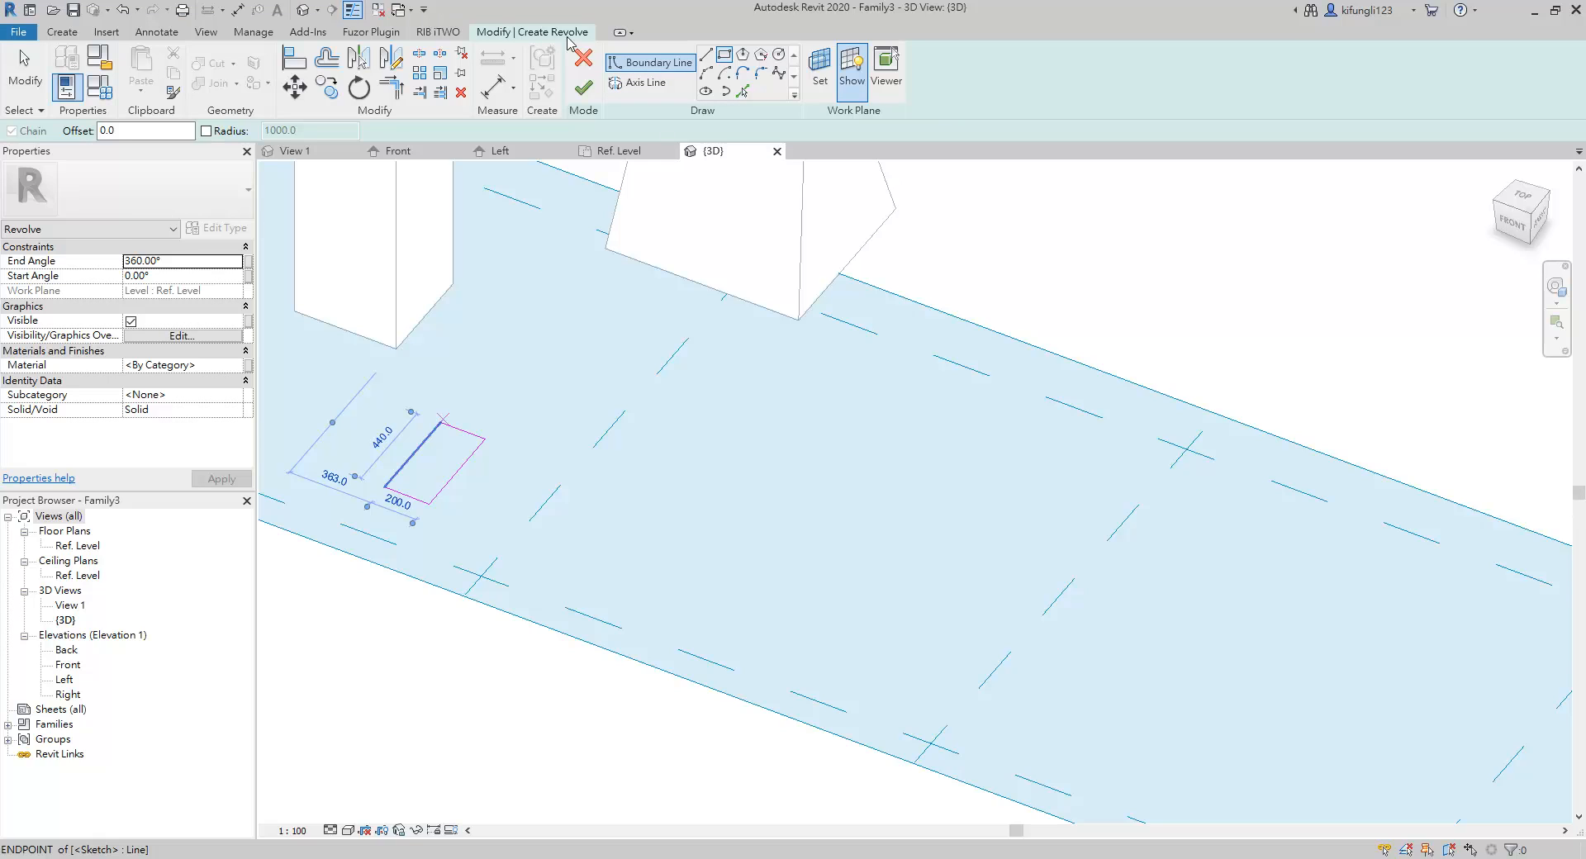
# - Sketch an axis line about 880 mm long parallel to the rectangle's long side, on the side away from the box, and finish the revolve
pyautogui.click(643, 82)
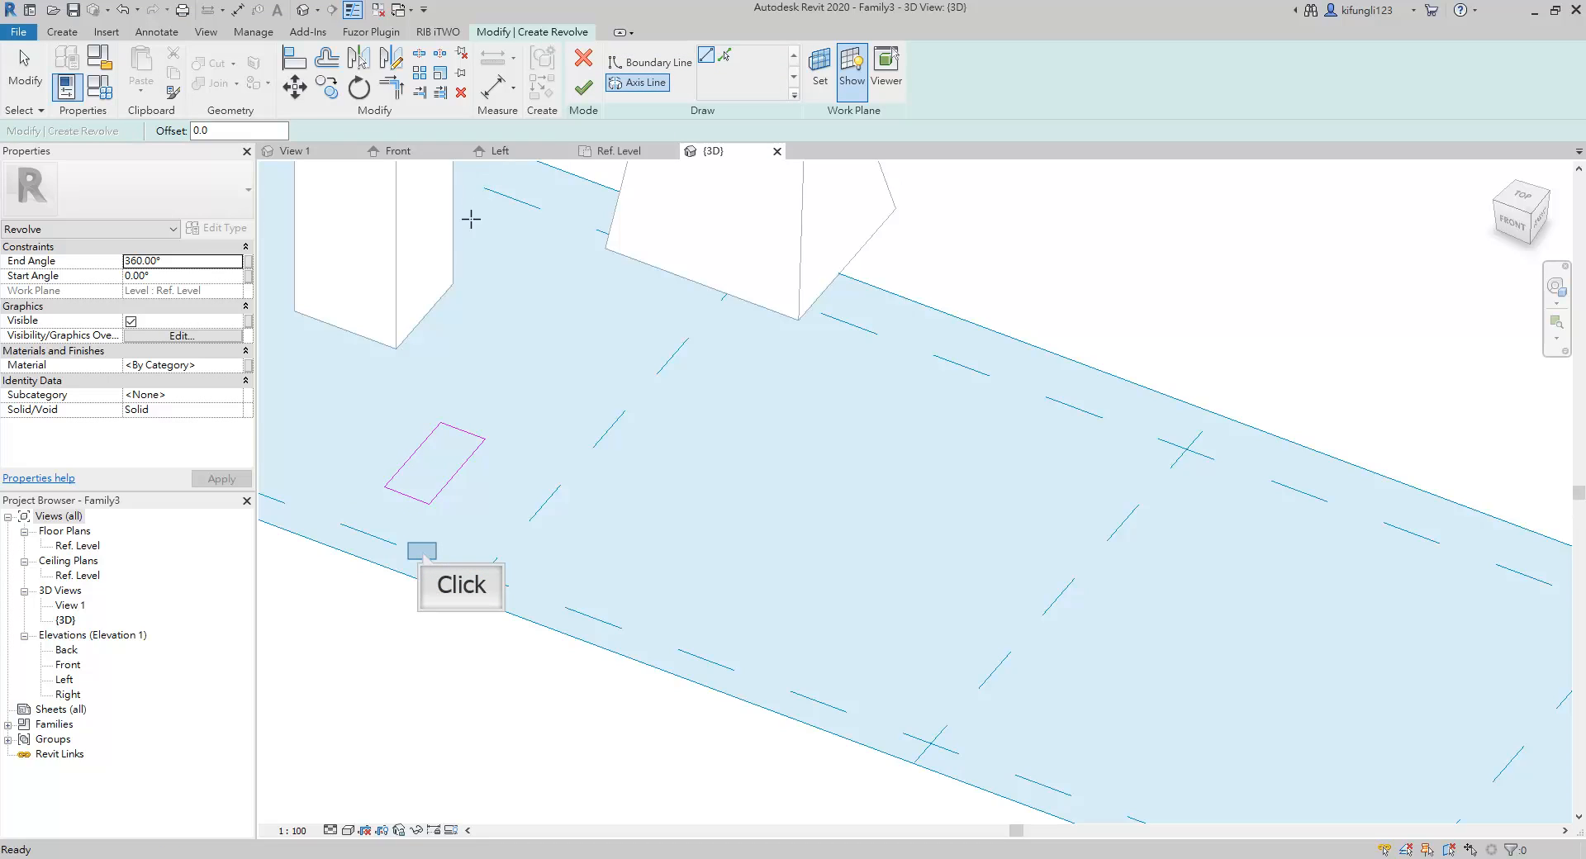
pyautogui.click(422, 551)
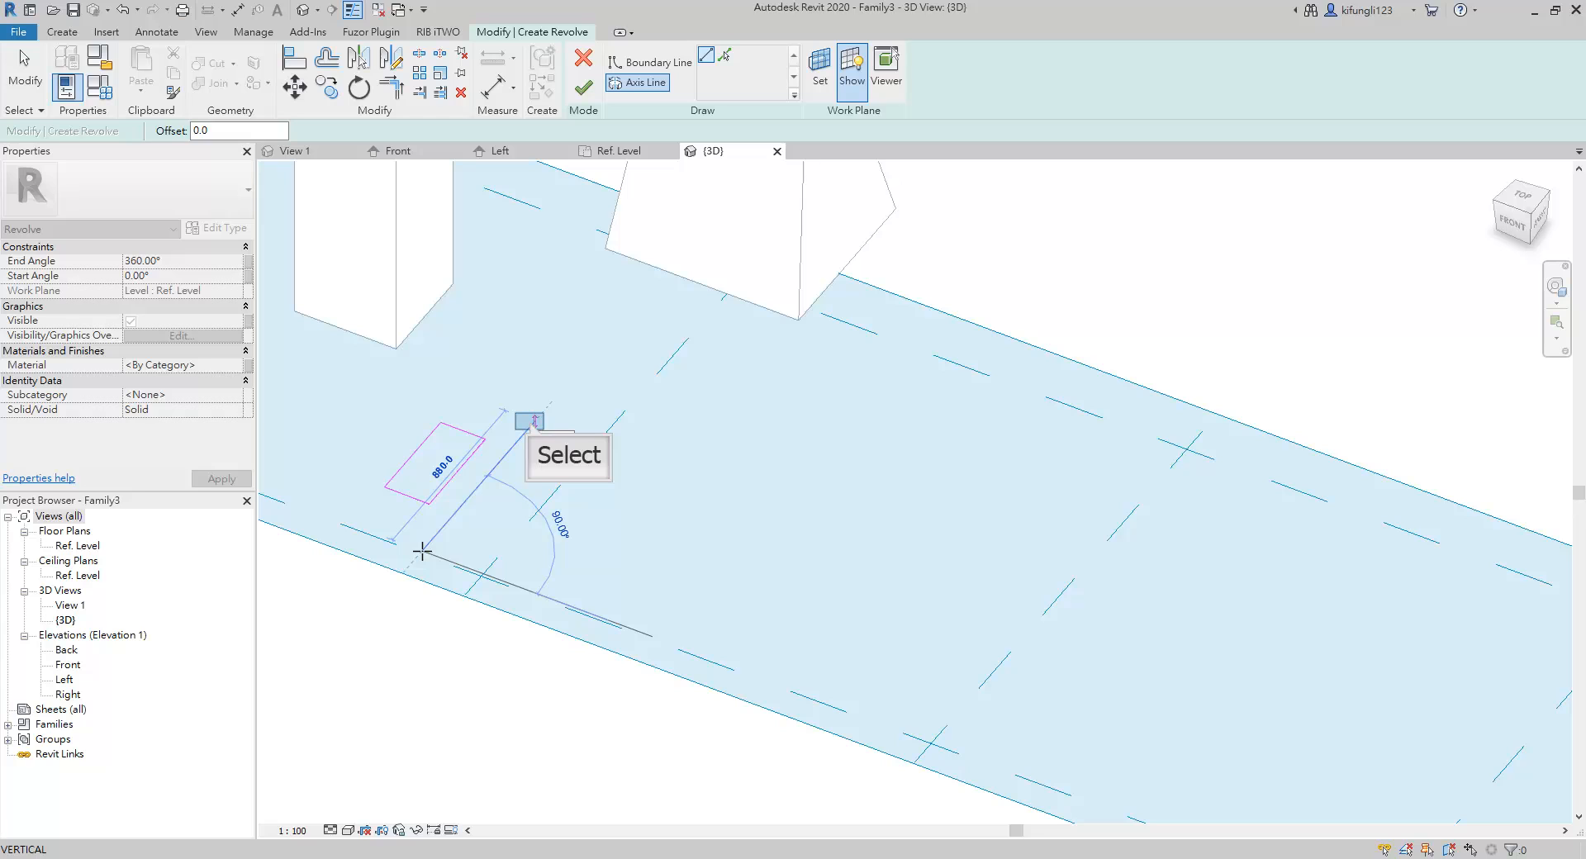
pyautogui.click(533, 422)
pyautogui.scroll(2, 503, 453)
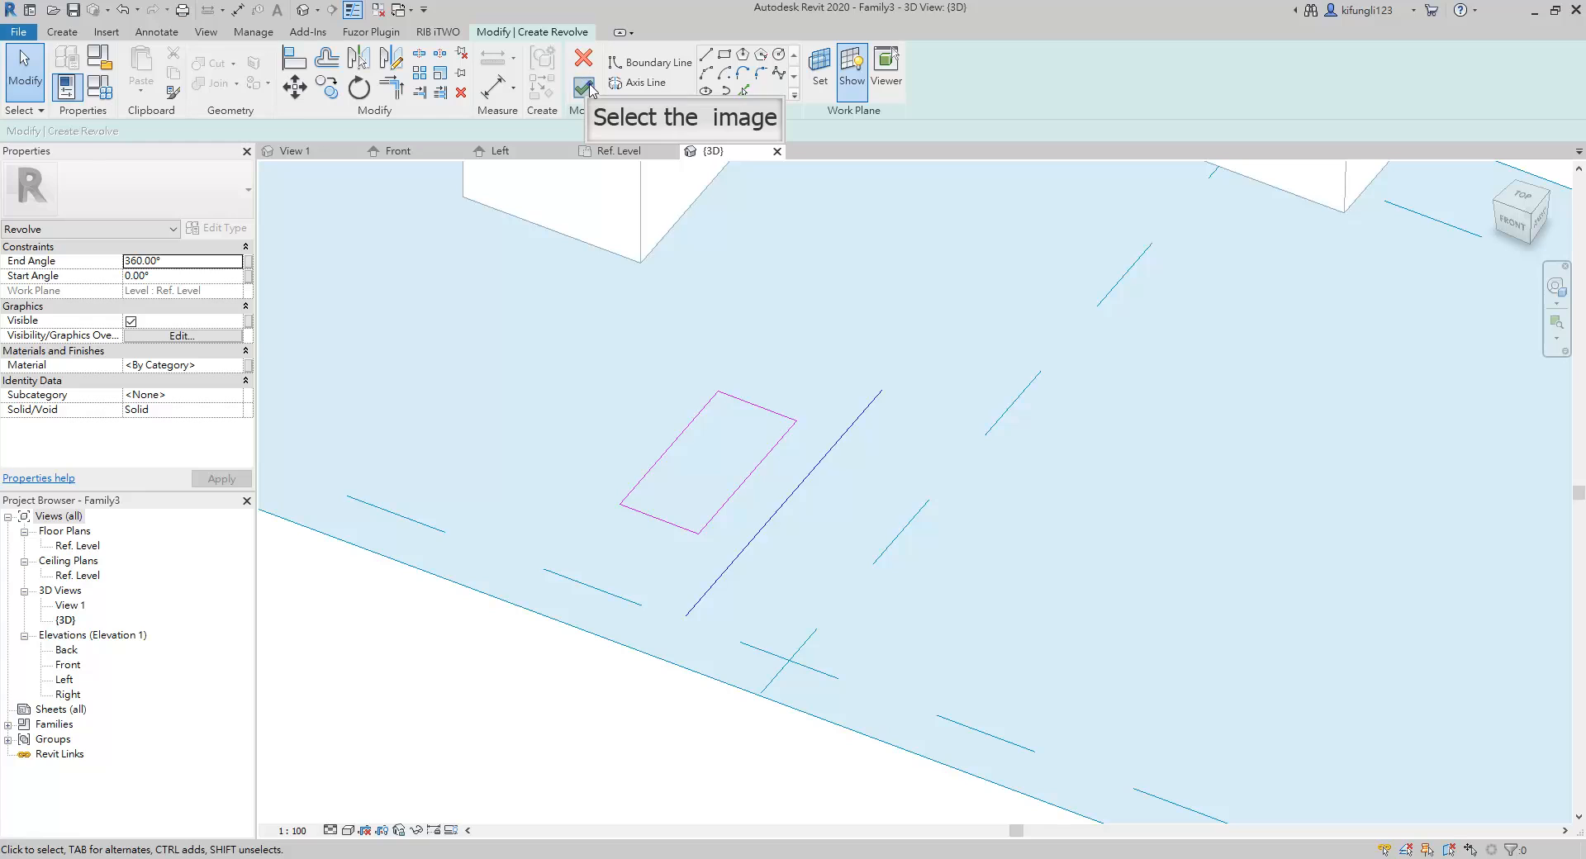
pyautogui.click(584, 86)
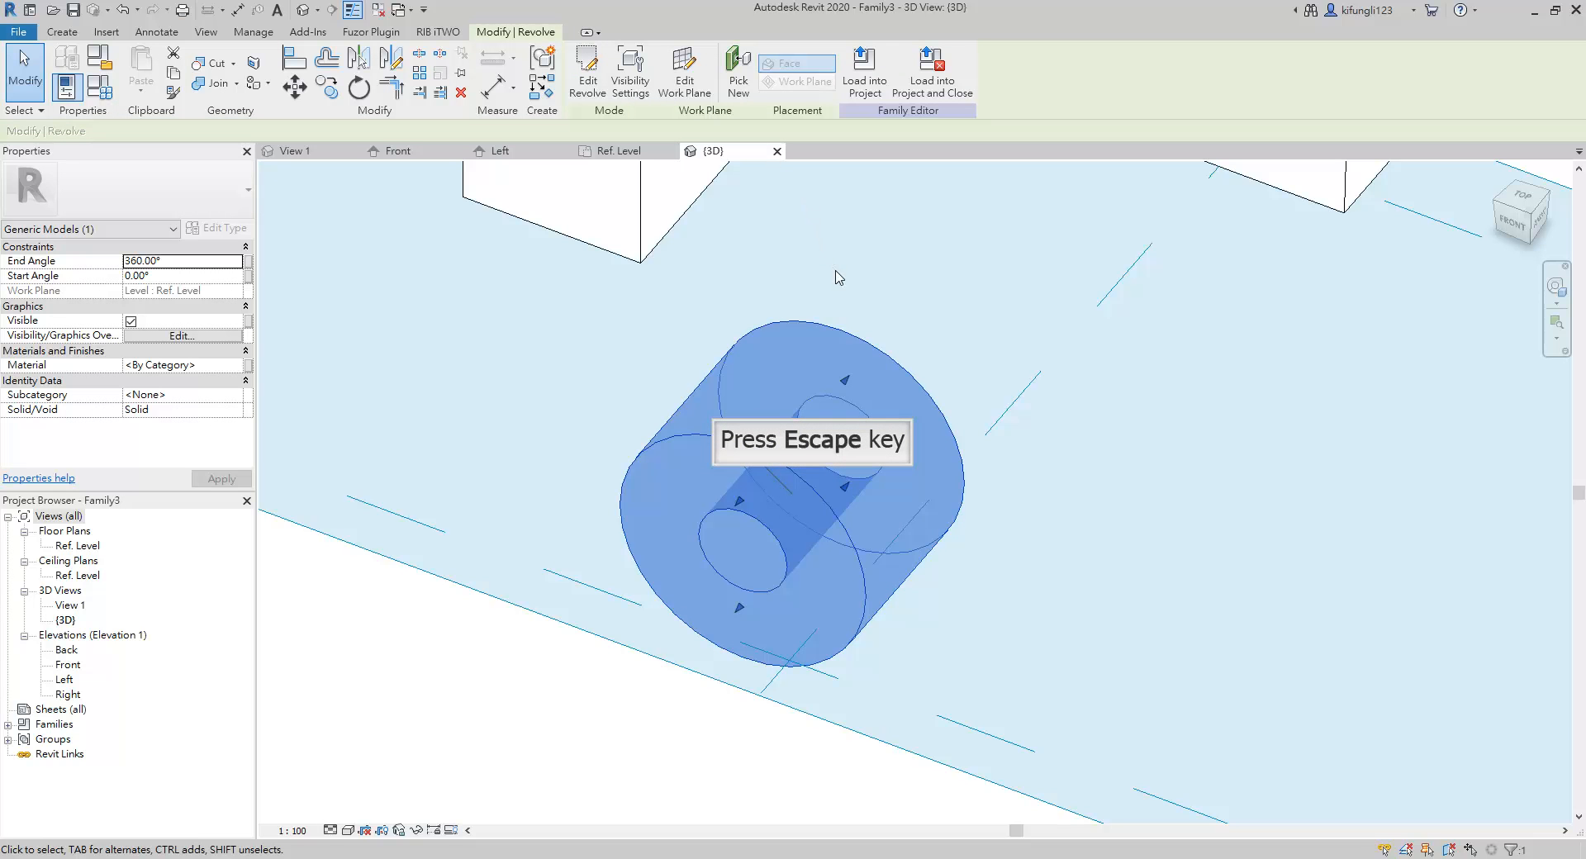
pyautogui.press('Escape')
# - Edit the revolve's sketch, tilting the axis line away from the rectangle at its far end to about 940 mm long, and finish
pyautogui.keyDown('shift'); pyautogui.moveTo(966, 630); pyautogui.dragTo(782, 541, button='middle'); pyautogui.keyUp('shift')
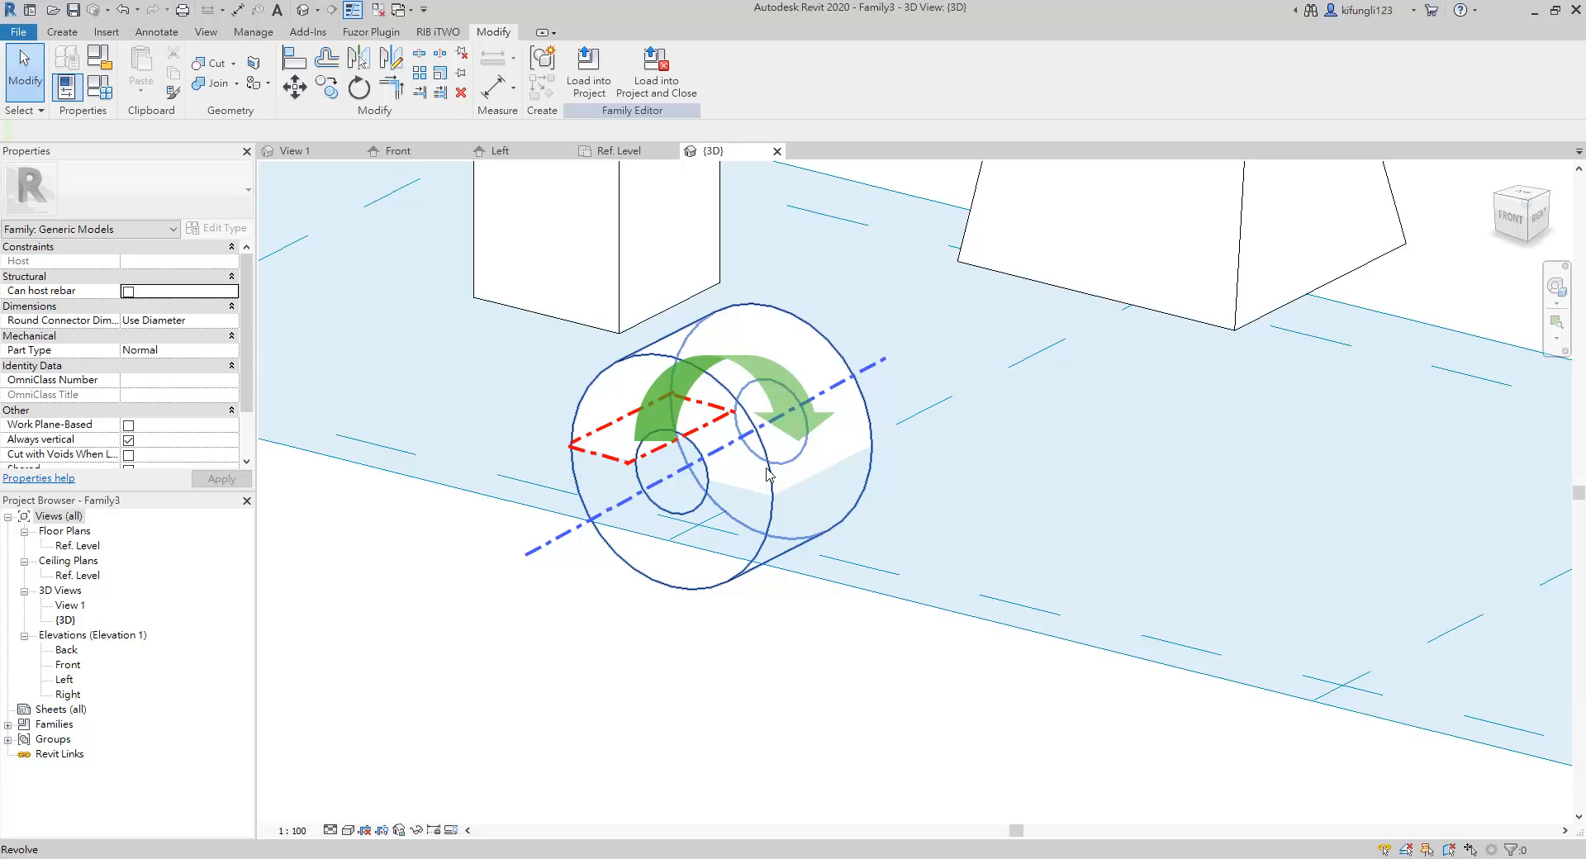
pyautogui.click(767, 469)
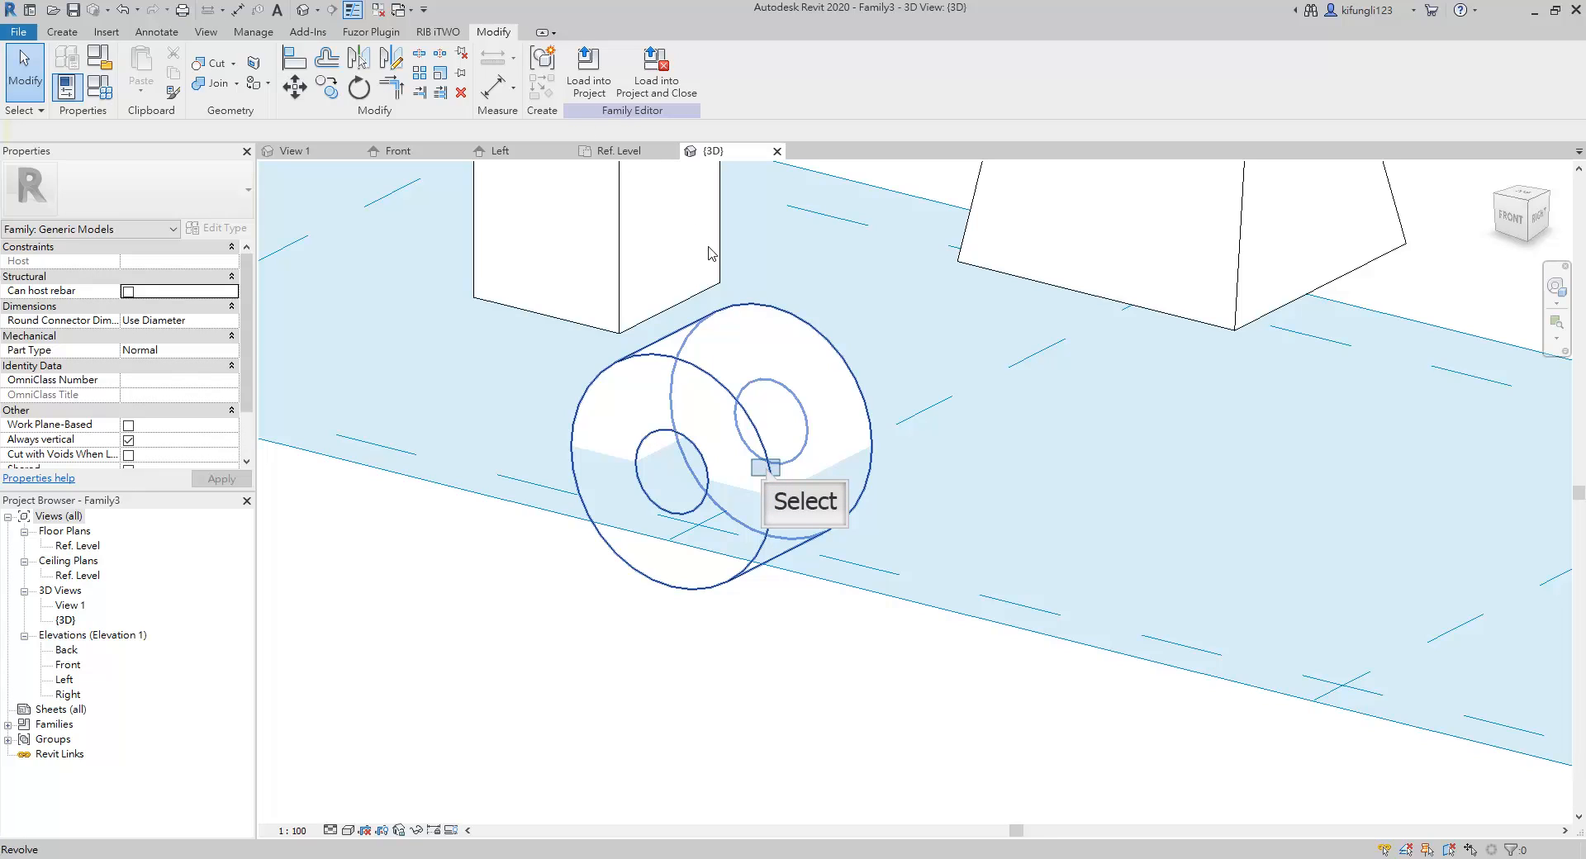
pyautogui.click(765, 469)
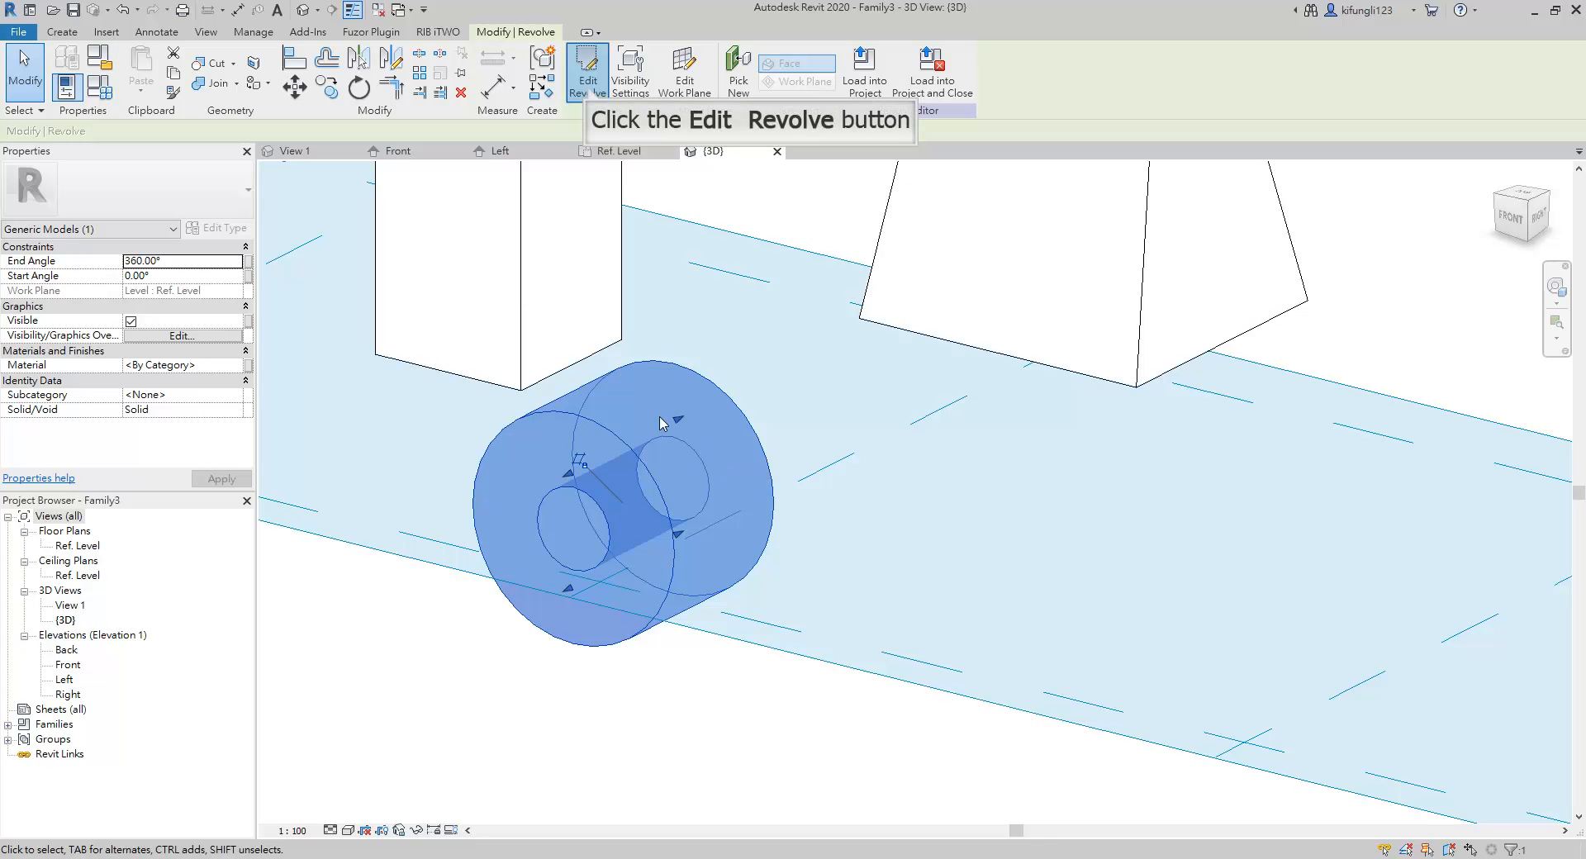
pyautogui.click(588, 83)
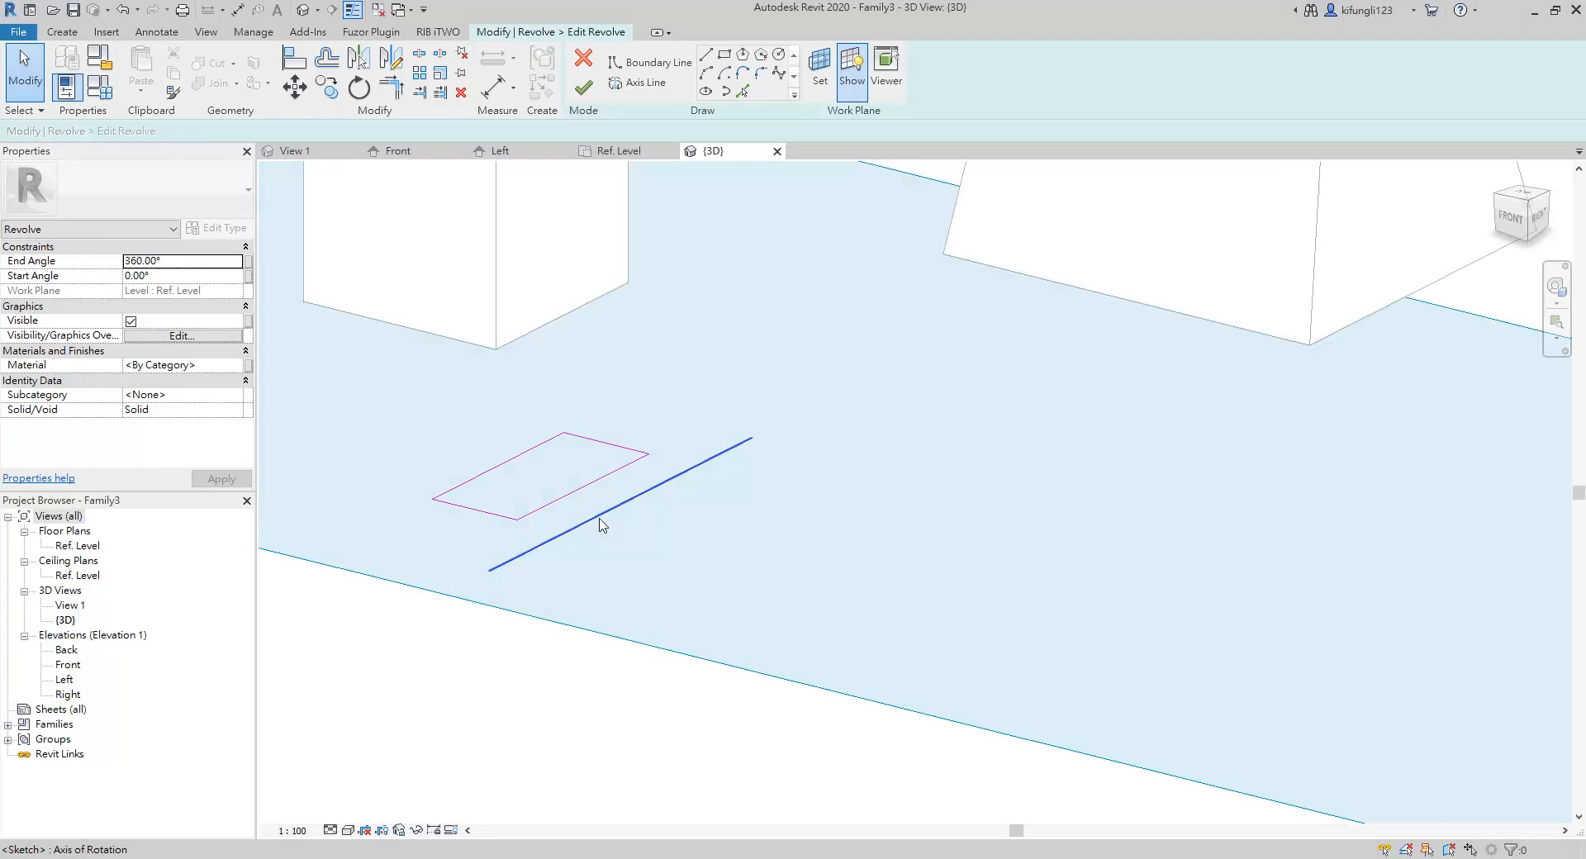
pyautogui.click(602, 514)
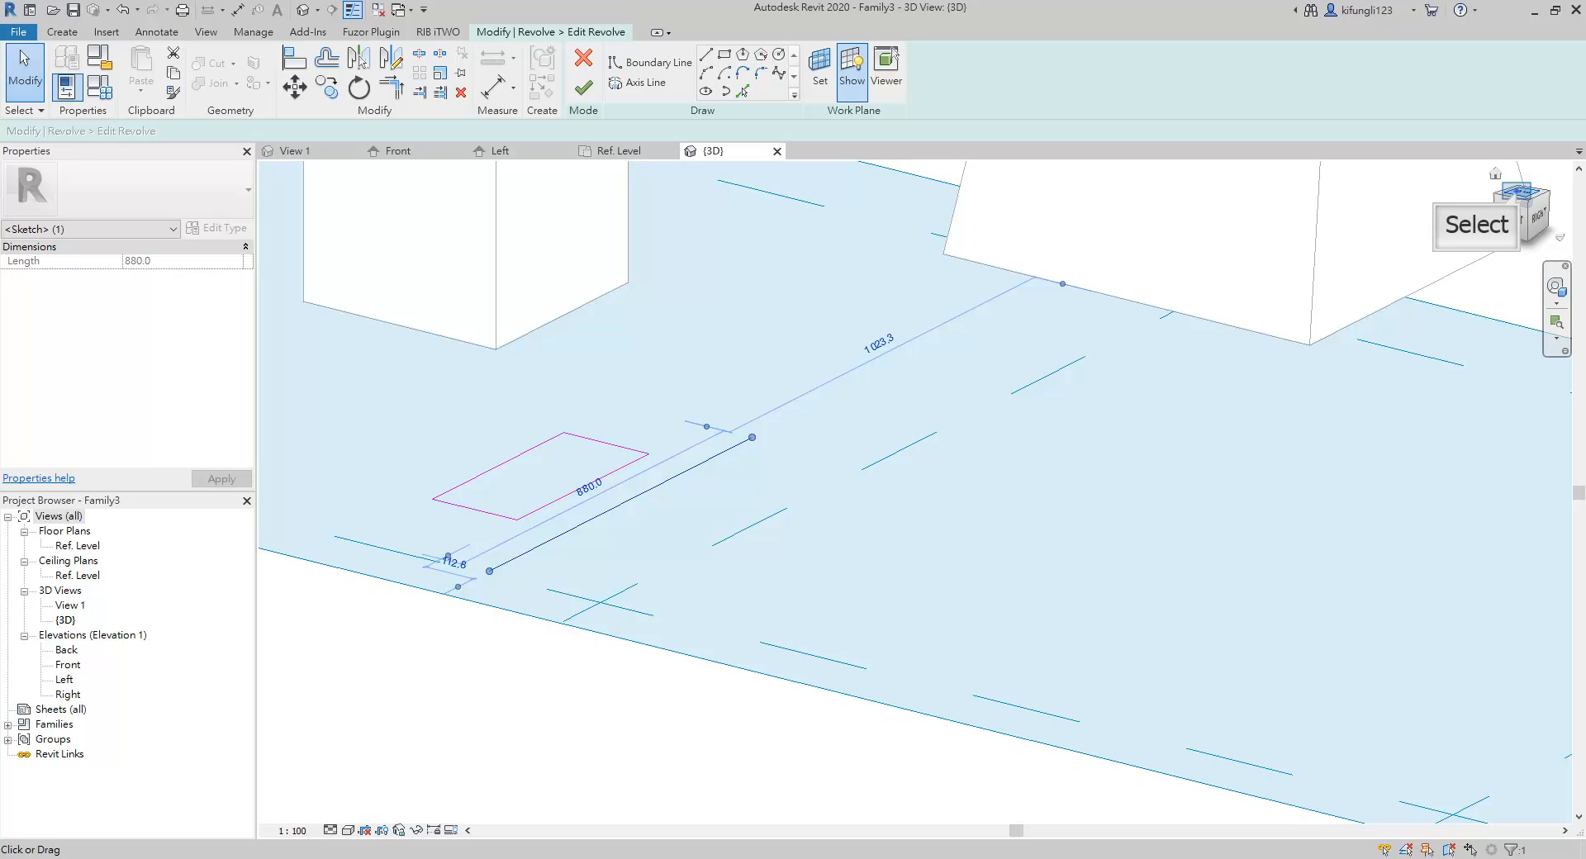
pyautogui.click(1516, 192)
pyautogui.click(991, 443)
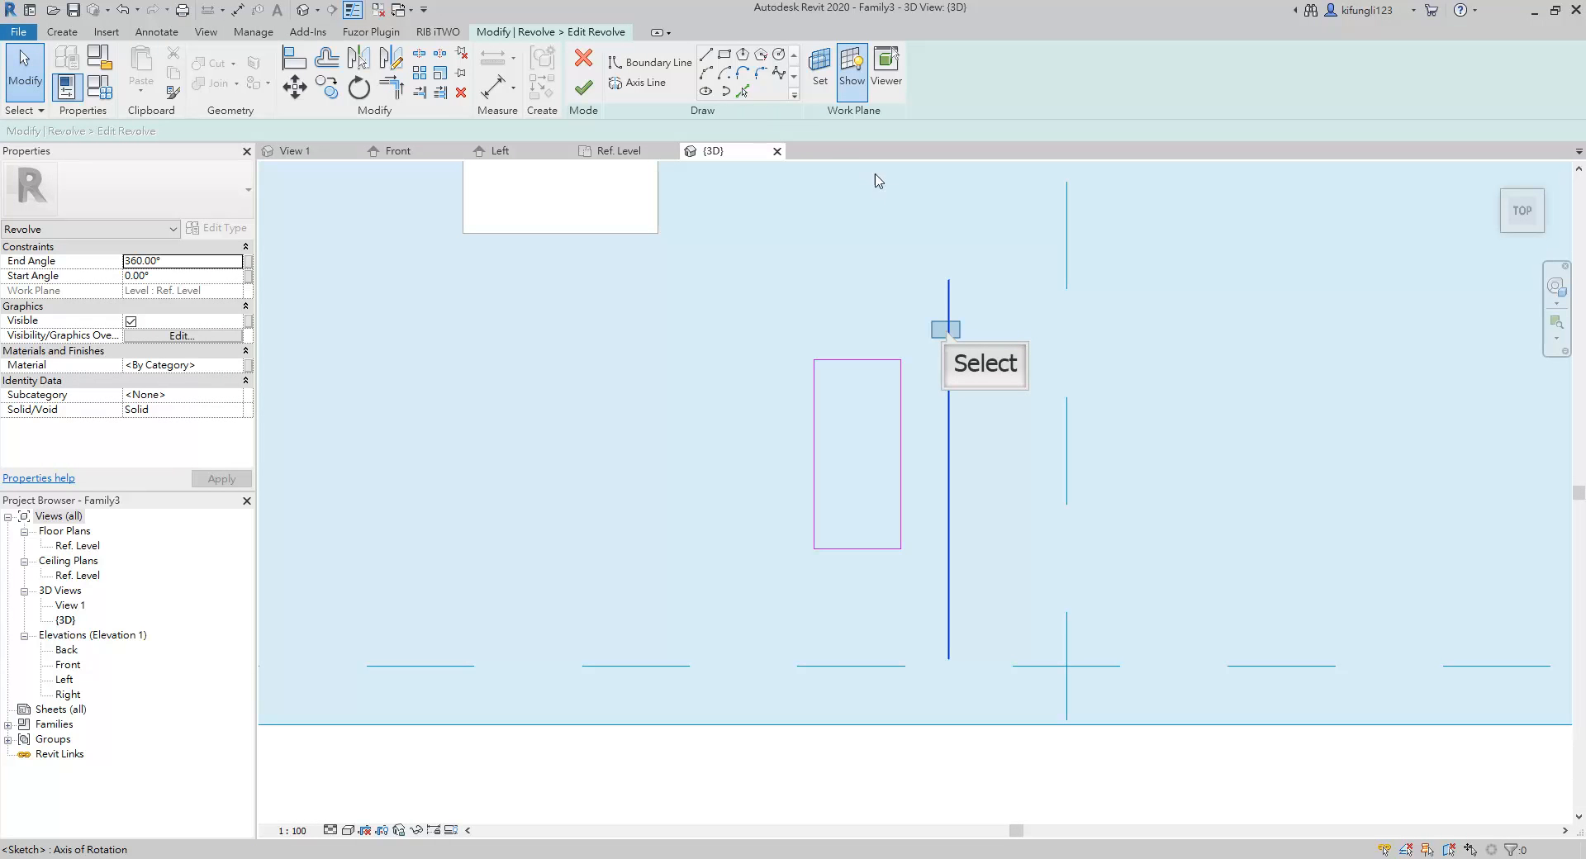
pyautogui.moveTo(948, 283); pyautogui.dragTo(1047, 266)
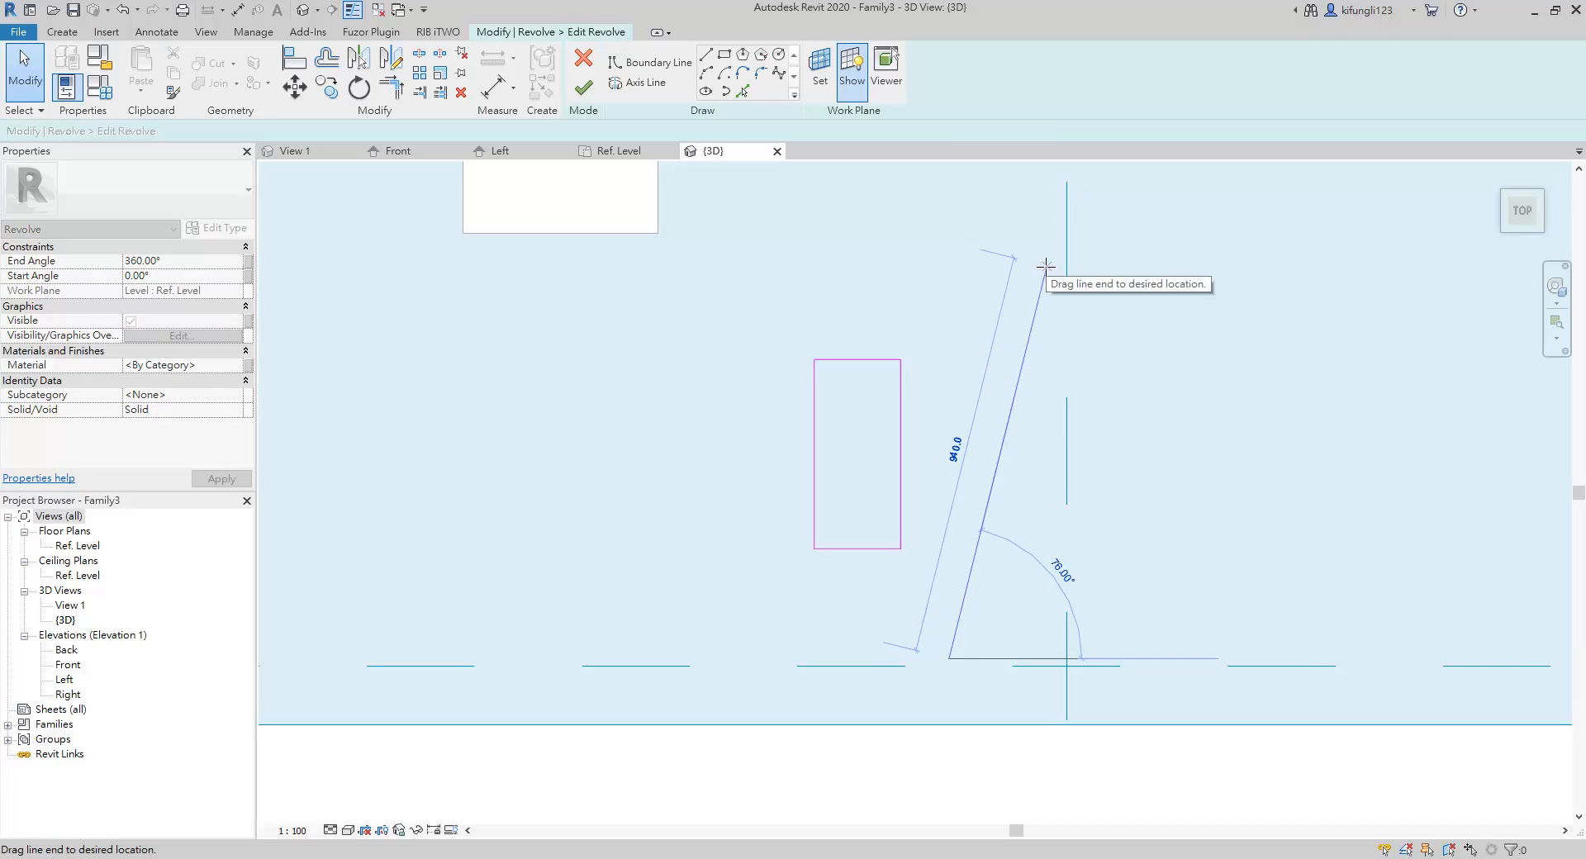
pyautogui.click(590, 96)
pyautogui.scroll(-3, 1059, 541)
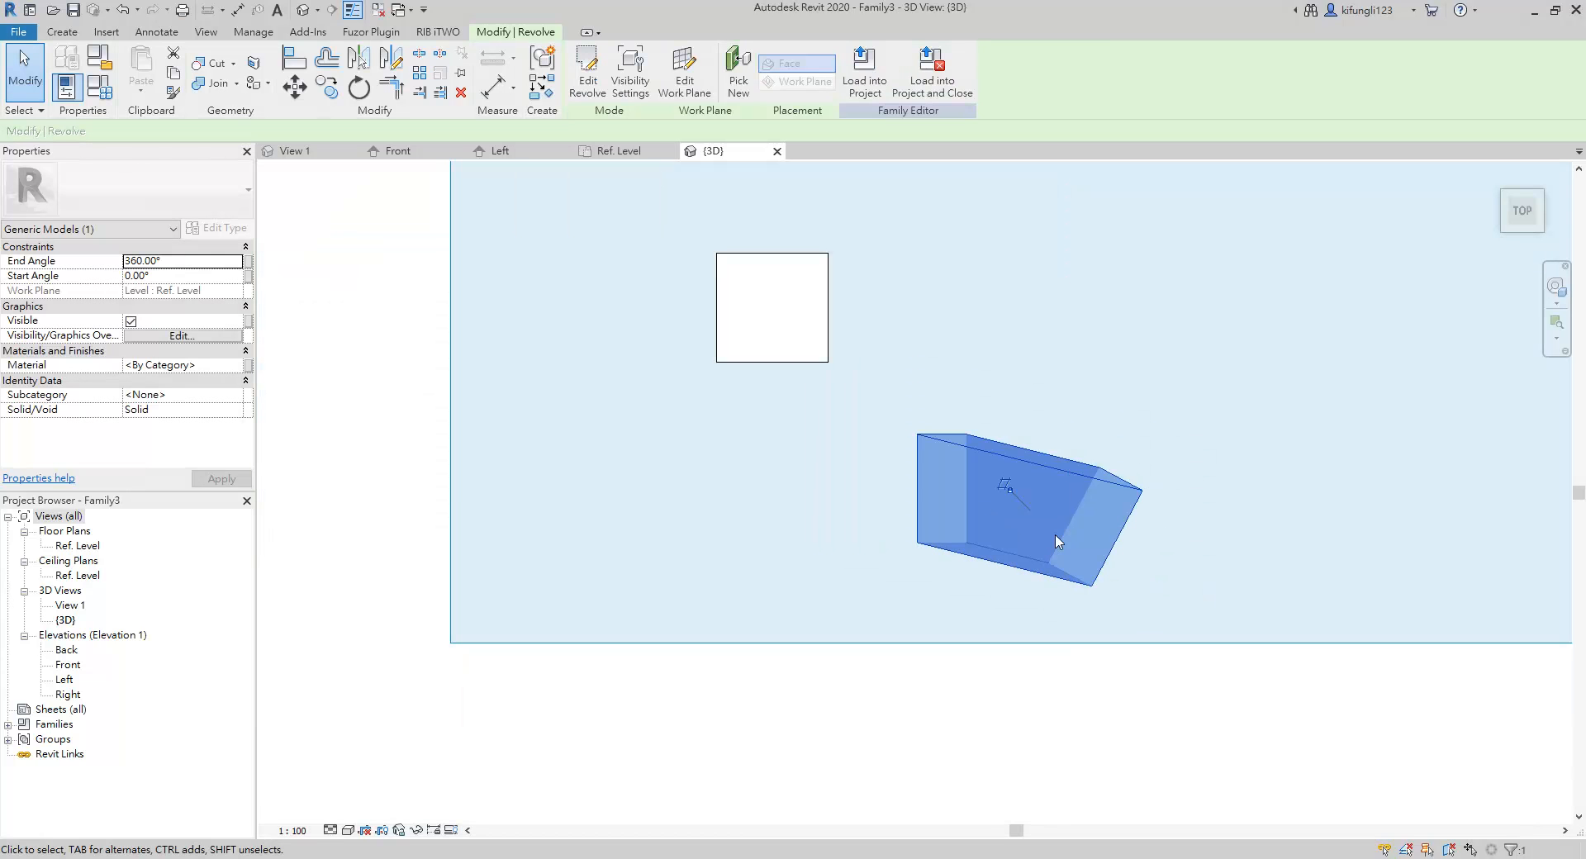
# - Show the reshaped revolve at an angle in 3D and set the view's visual style to Consistent Colors
pyautogui.keyDown('shift'); pyautogui.moveTo(1243, 537); pyautogui.dragTo(1144, 257, button='middle'); pyautogui.keyUp('shift')
pyautogui.scroll(3, 1247, 570)
pyautogui.click(1250, 575)
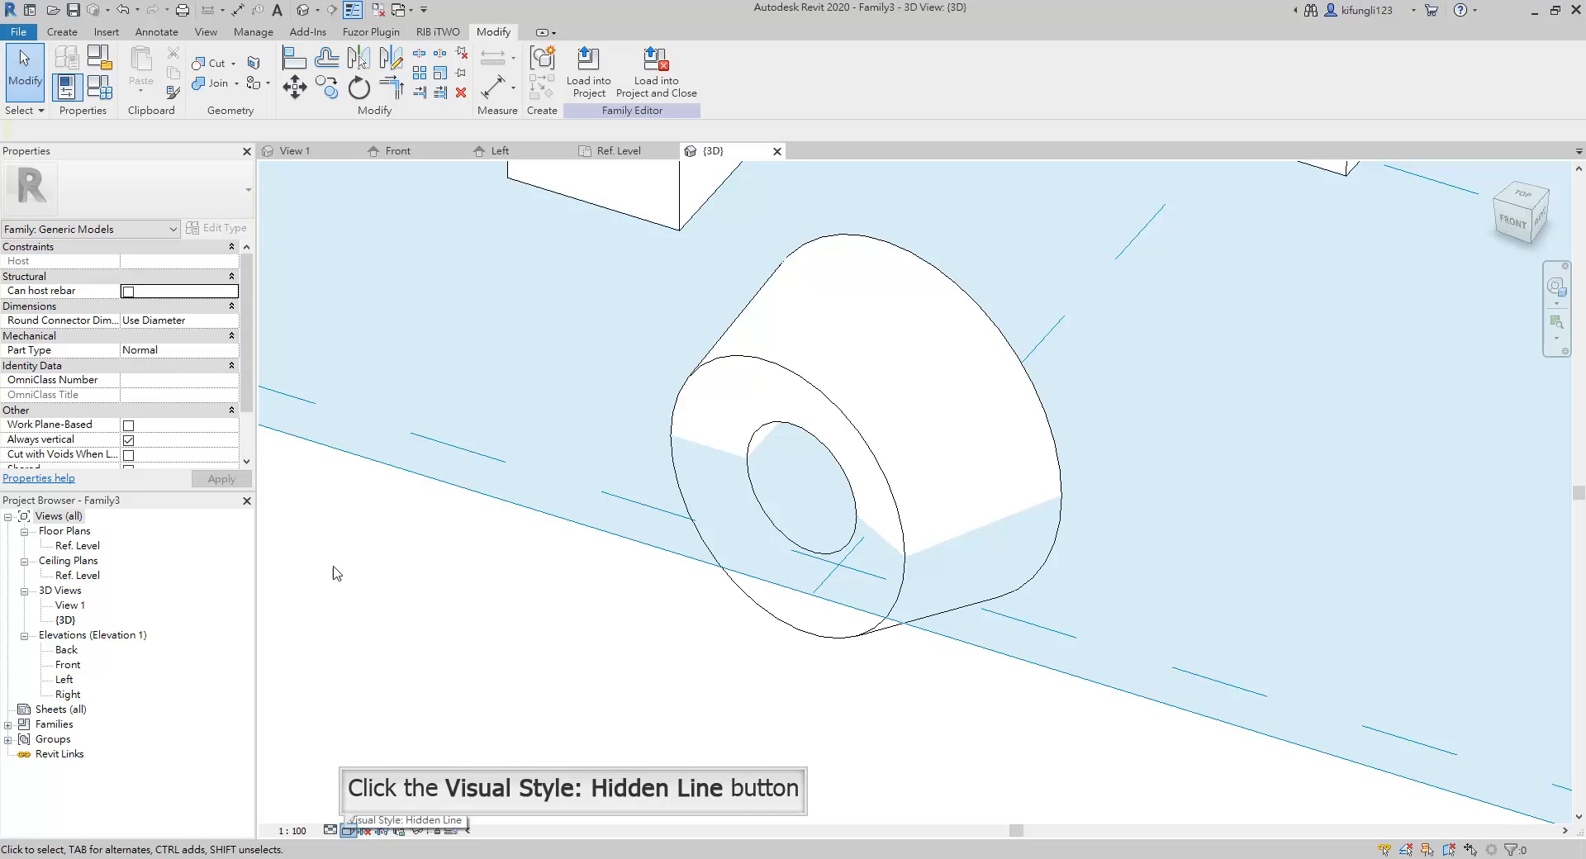
pyautogui.click(347, 830)
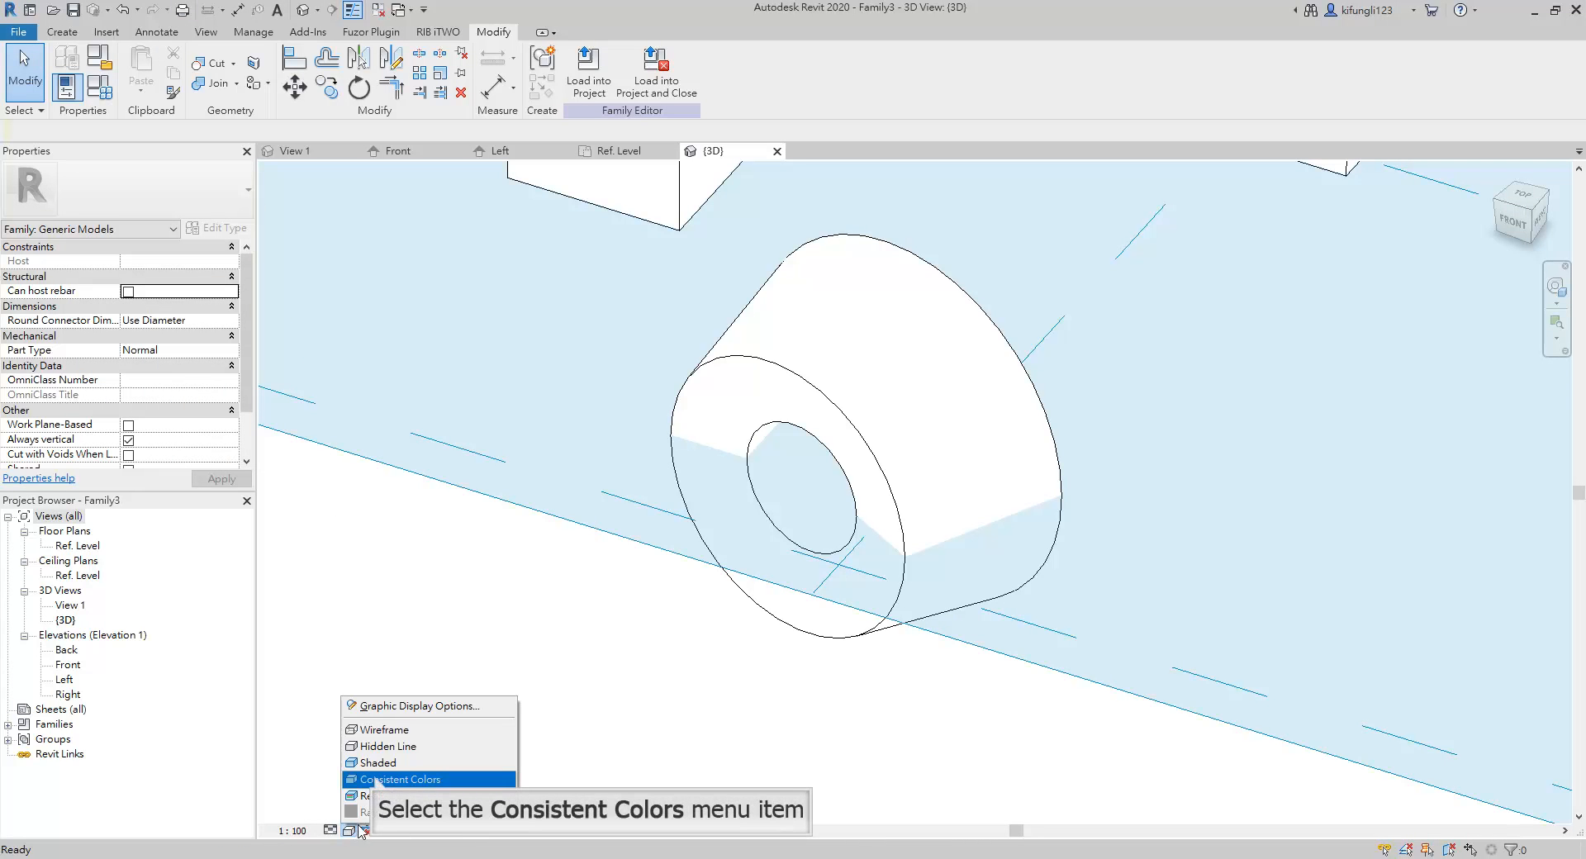
pyautogui.click(376, 779)
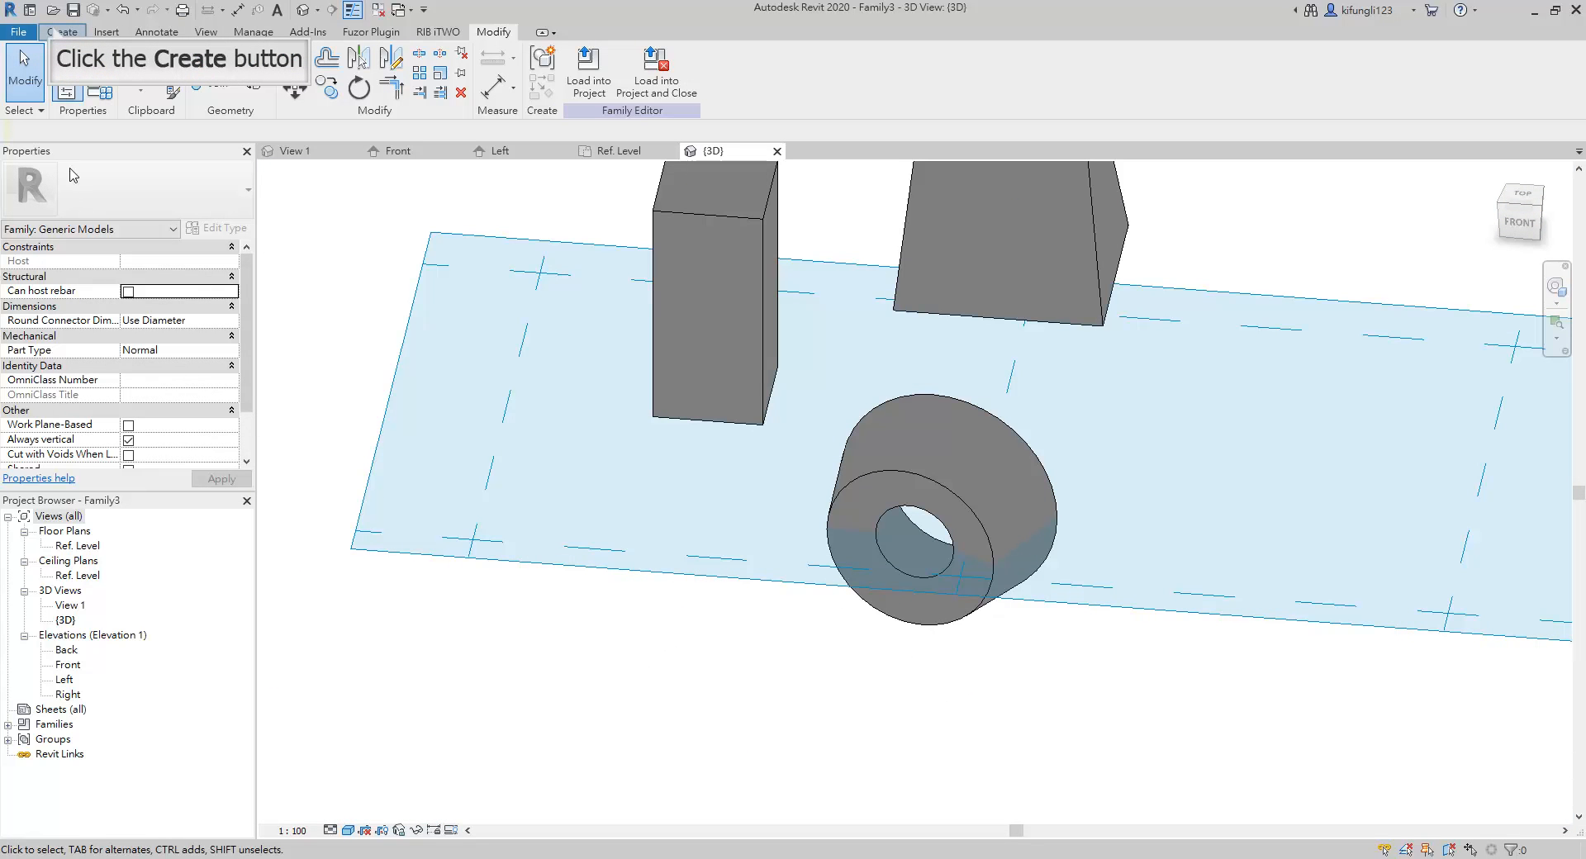
# - Start a Sweep and sketch its path beside the revolve as an open chain of four lines, the last about 540 mm long, then finish the path
pyautogui.click(54, 32)
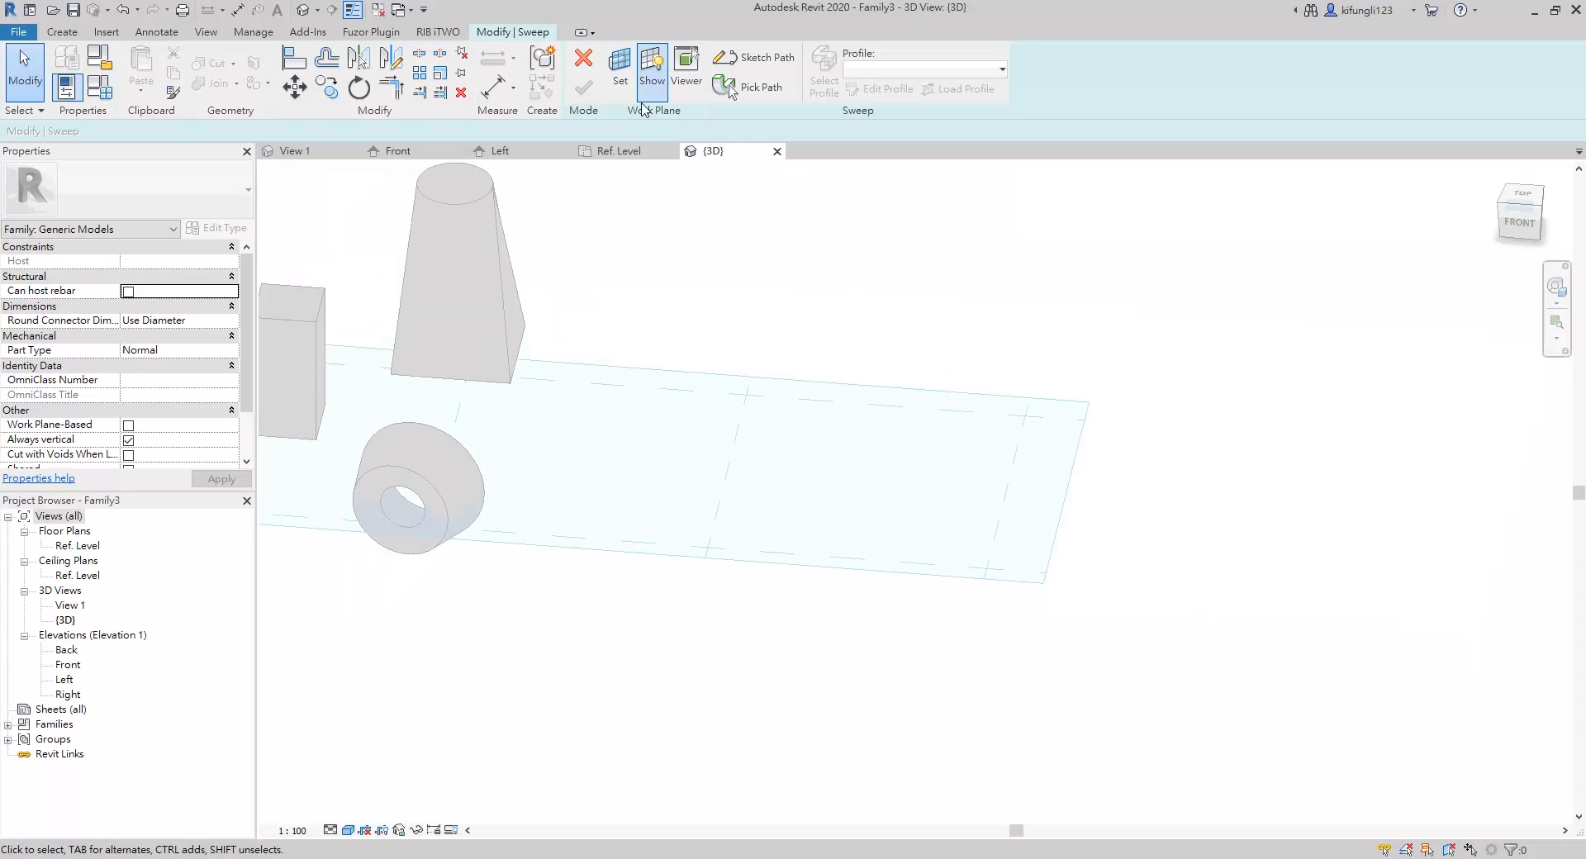
pyautogui.click(724, 58)
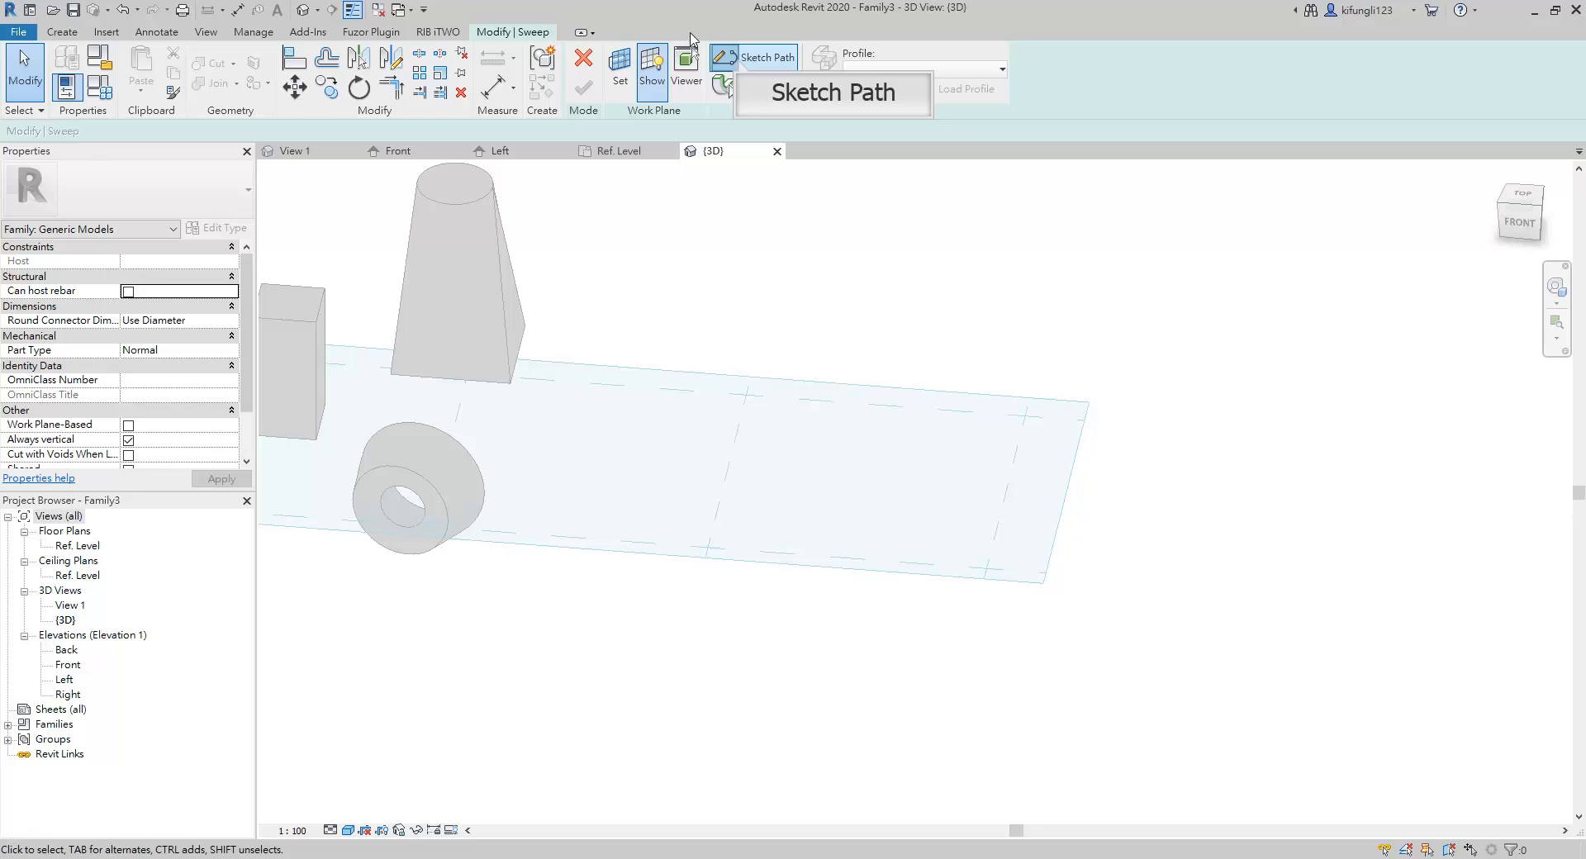
pyautogui.scroll(4, 506, 399)
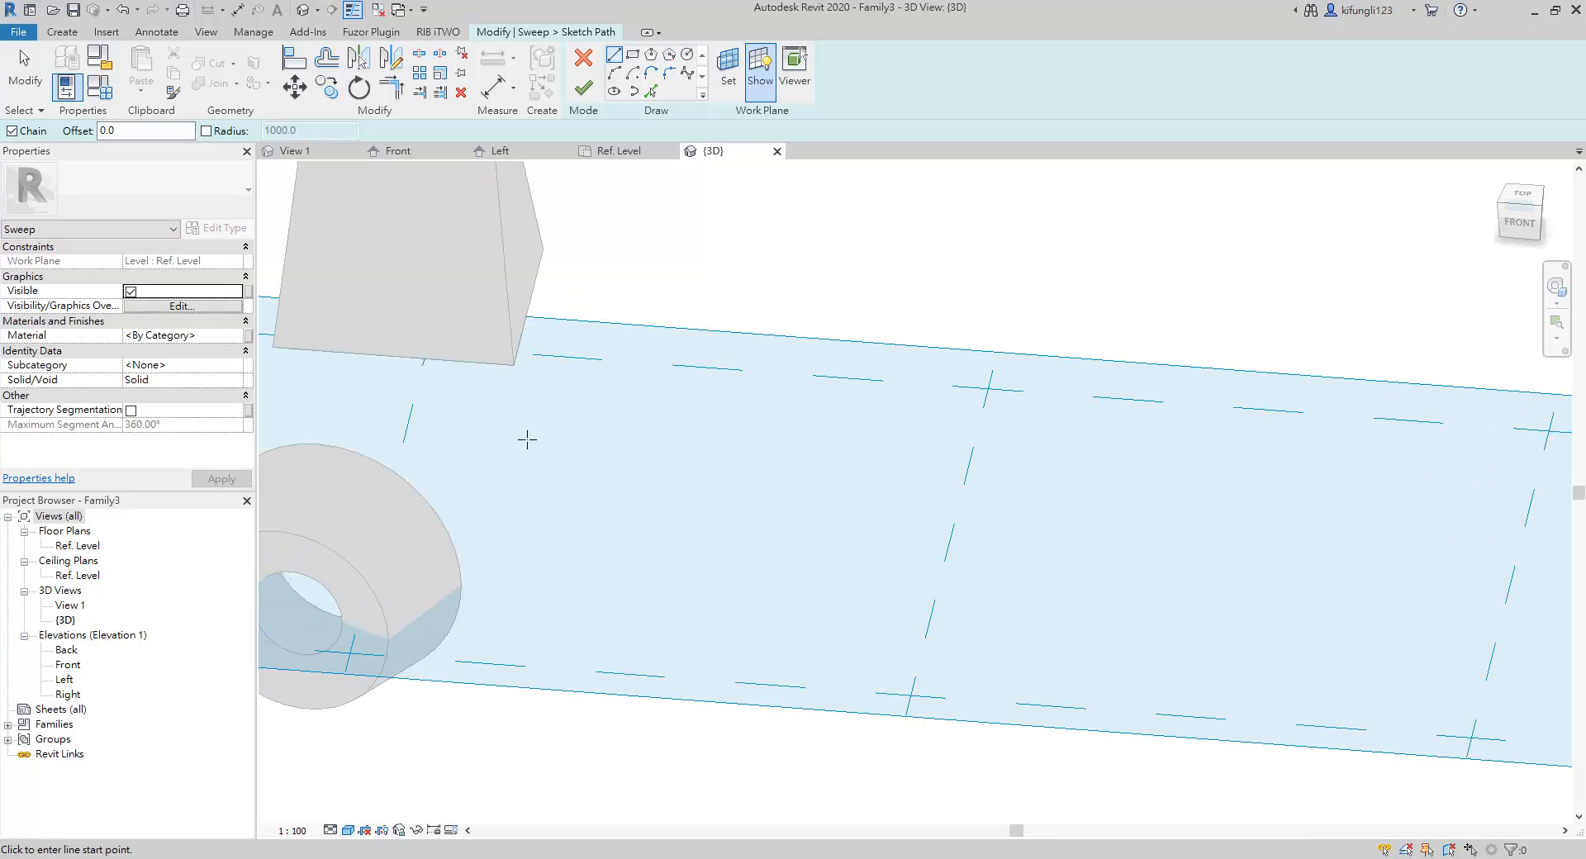
pyautogui.click(513, 435)
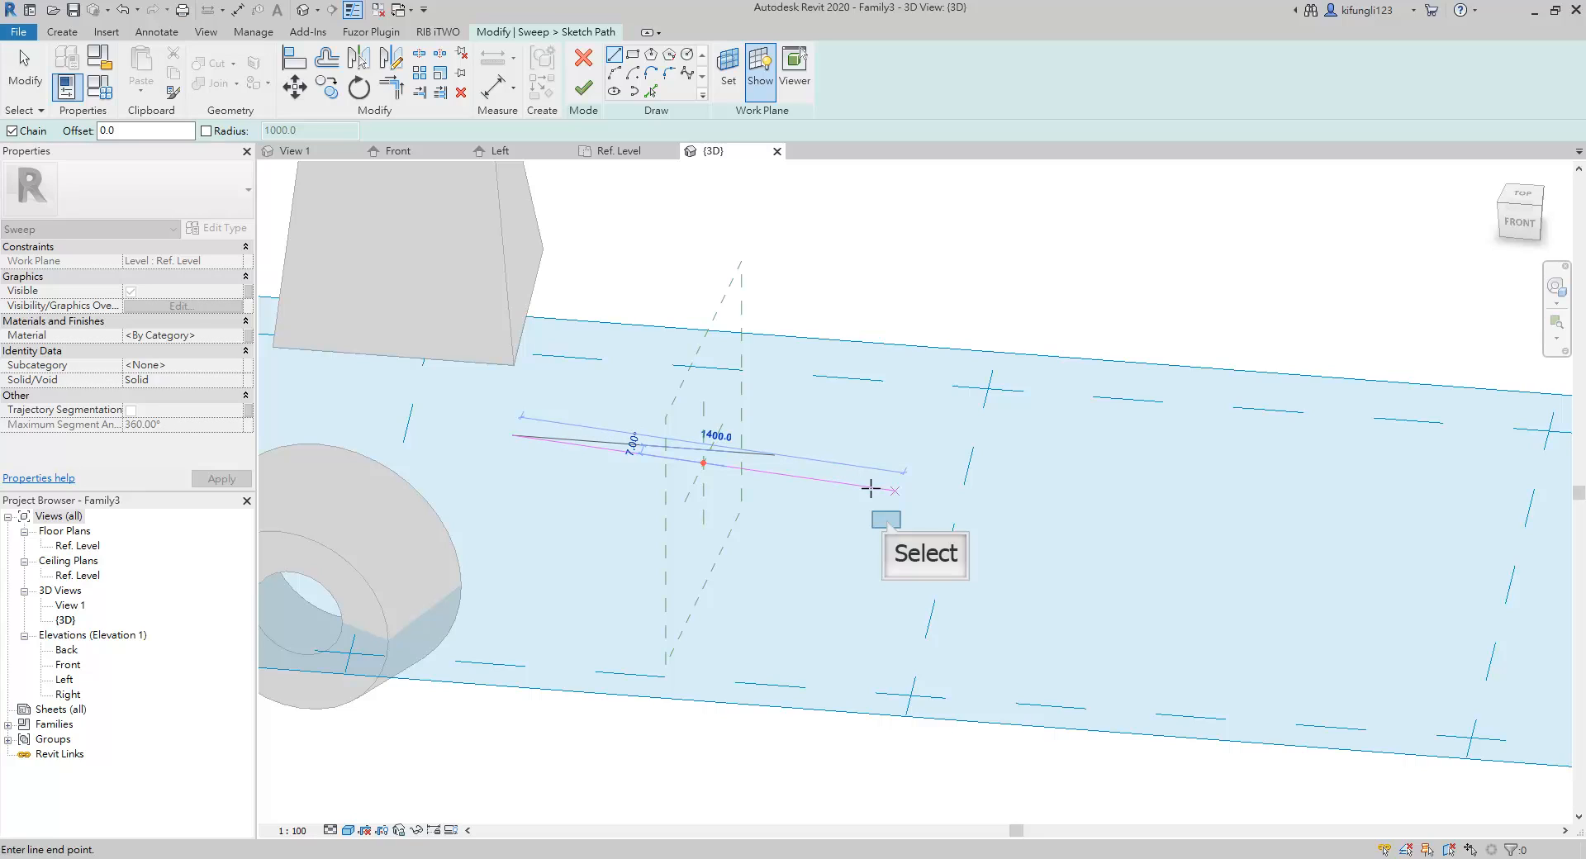
pyautogui.click(885, 519)
pyautogui.click(965, 433)
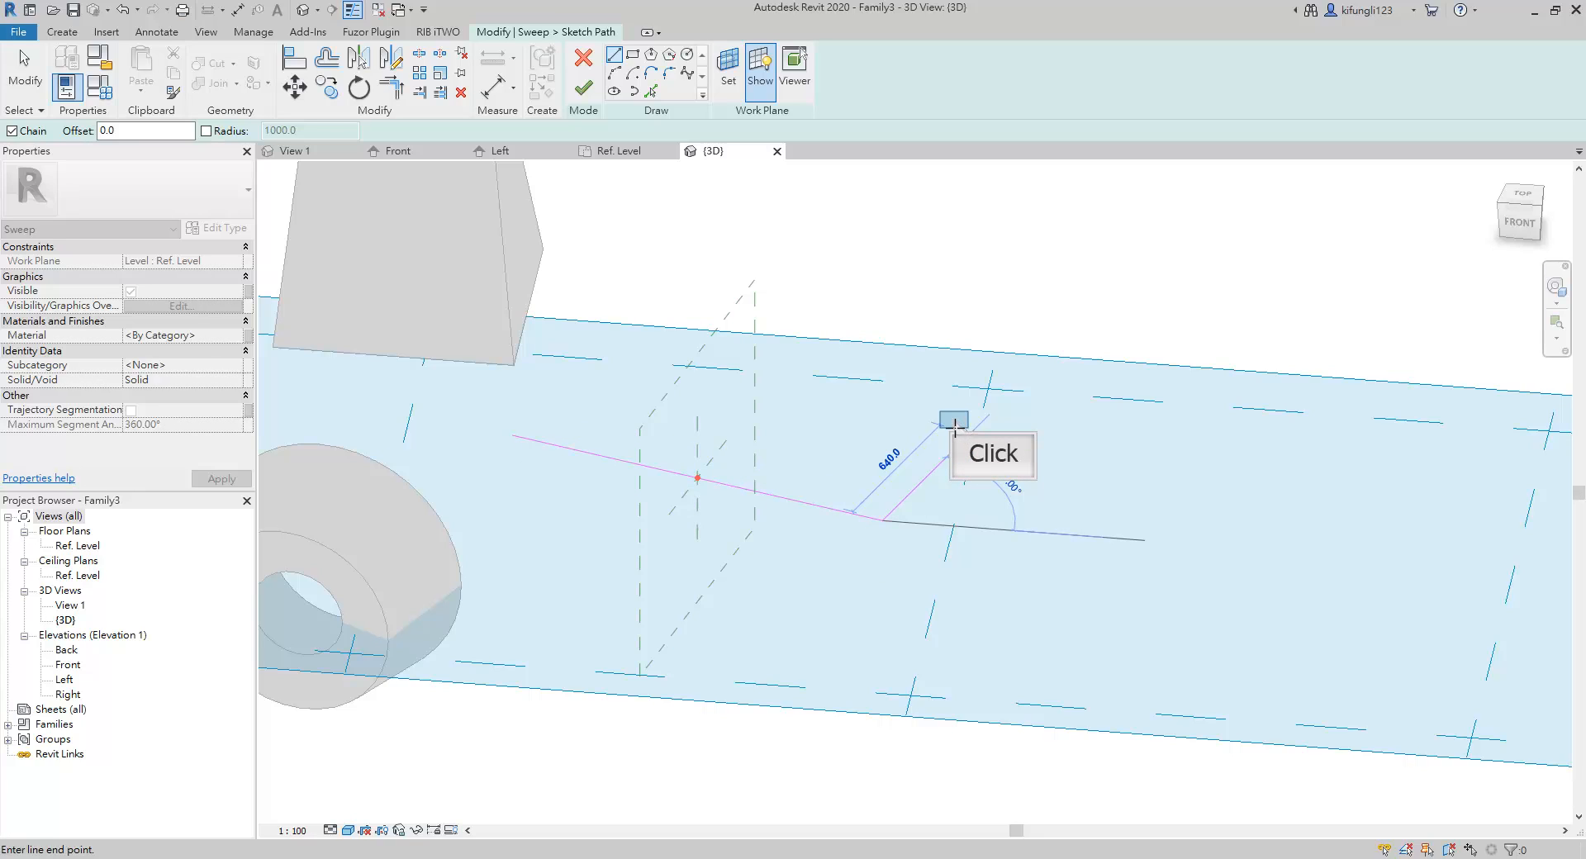
pyautogui.click(861, 316)
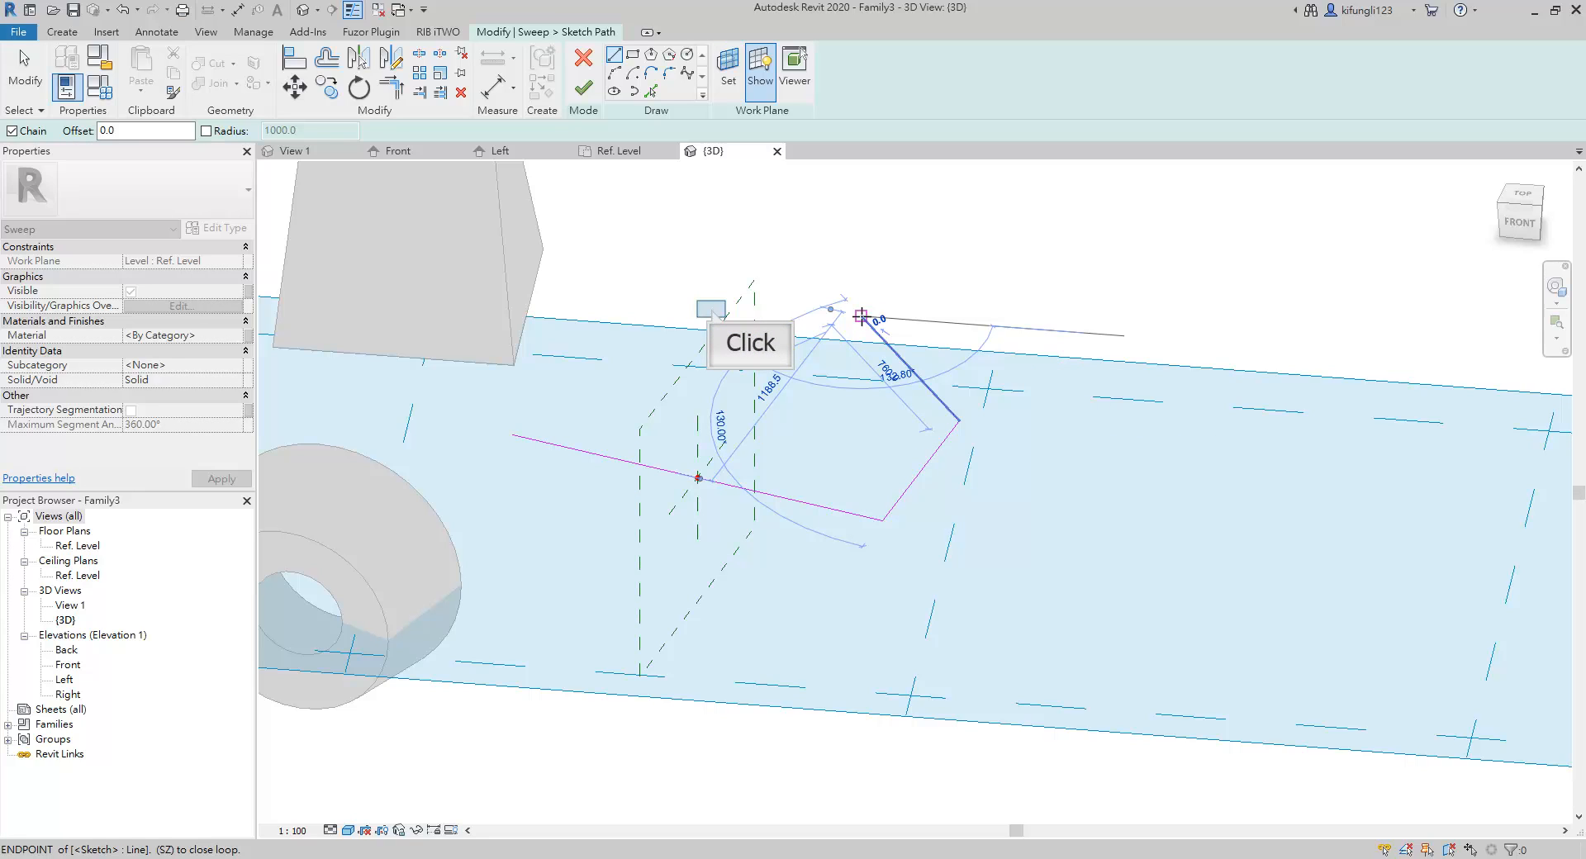
pyautogui.click(712, 312)
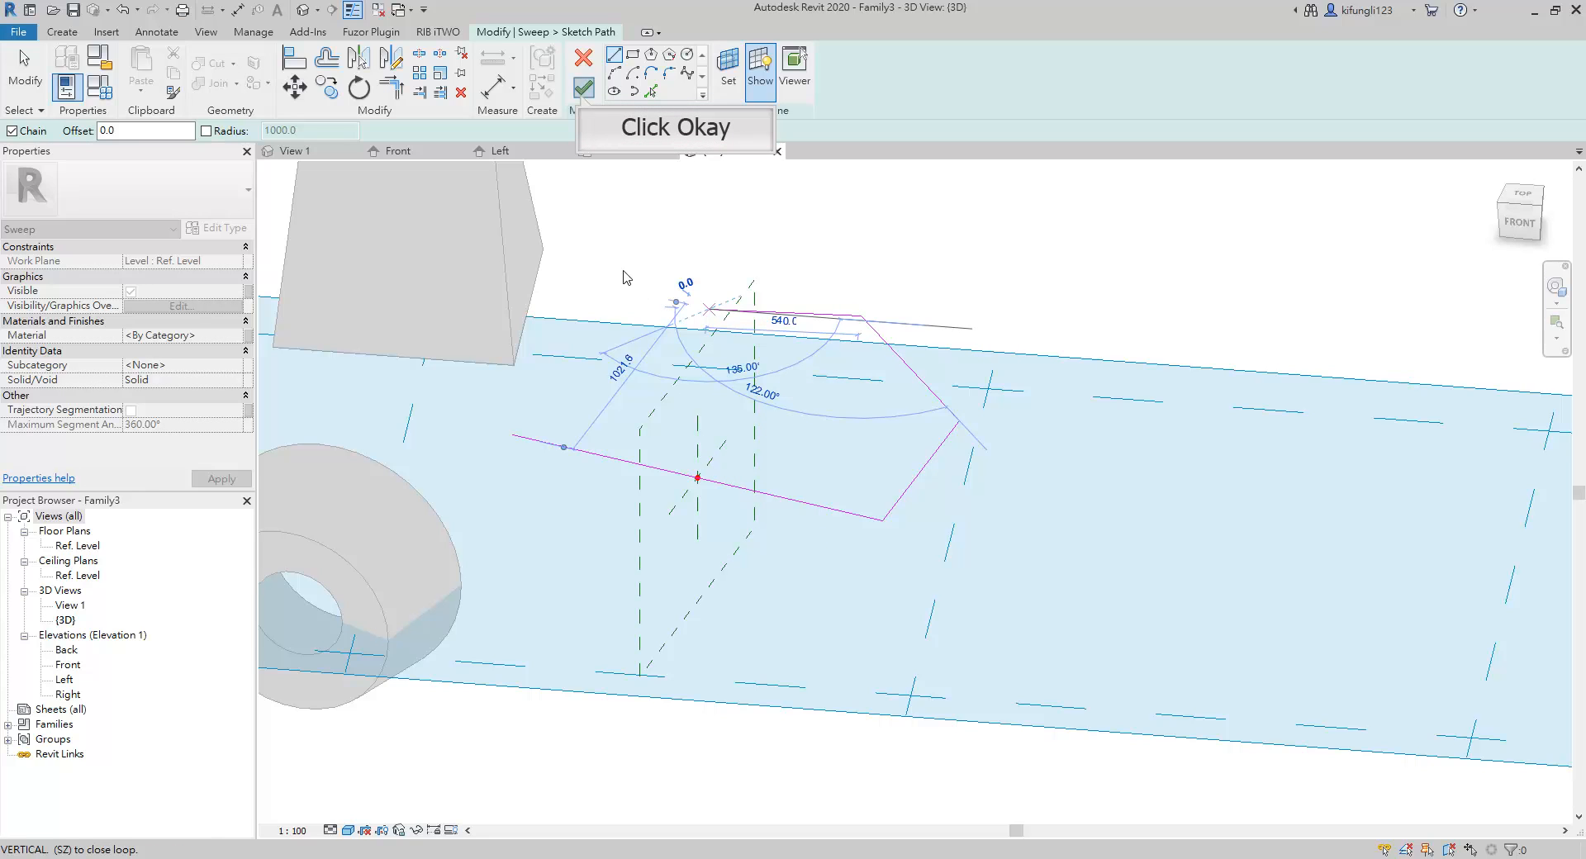
pyautogui.click(582, 89)
# - Sketch the sweep's profile as a small circle centred on the path's profile plane and finish the sweep
pyautogui.scroll(-2, 889, 486)
pyautogui.keyDown('shift'); pyautogui.moveTo(889, 486); pyautogui.dragTo(799, 612, button='middle'); pyautogui.keyUp('shift')
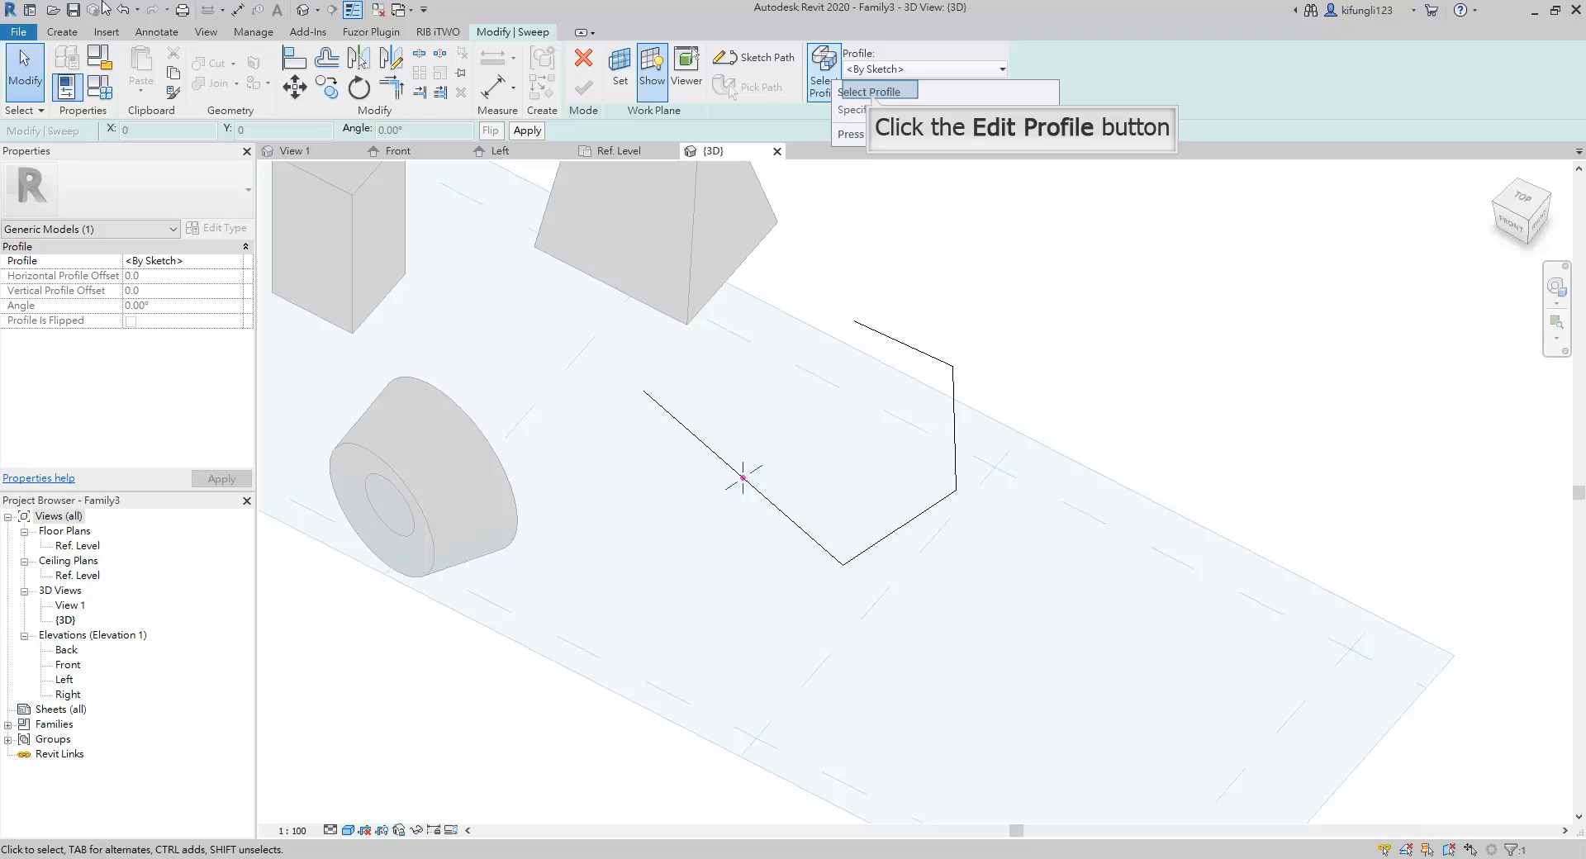
pyautogui.click(863, 88)
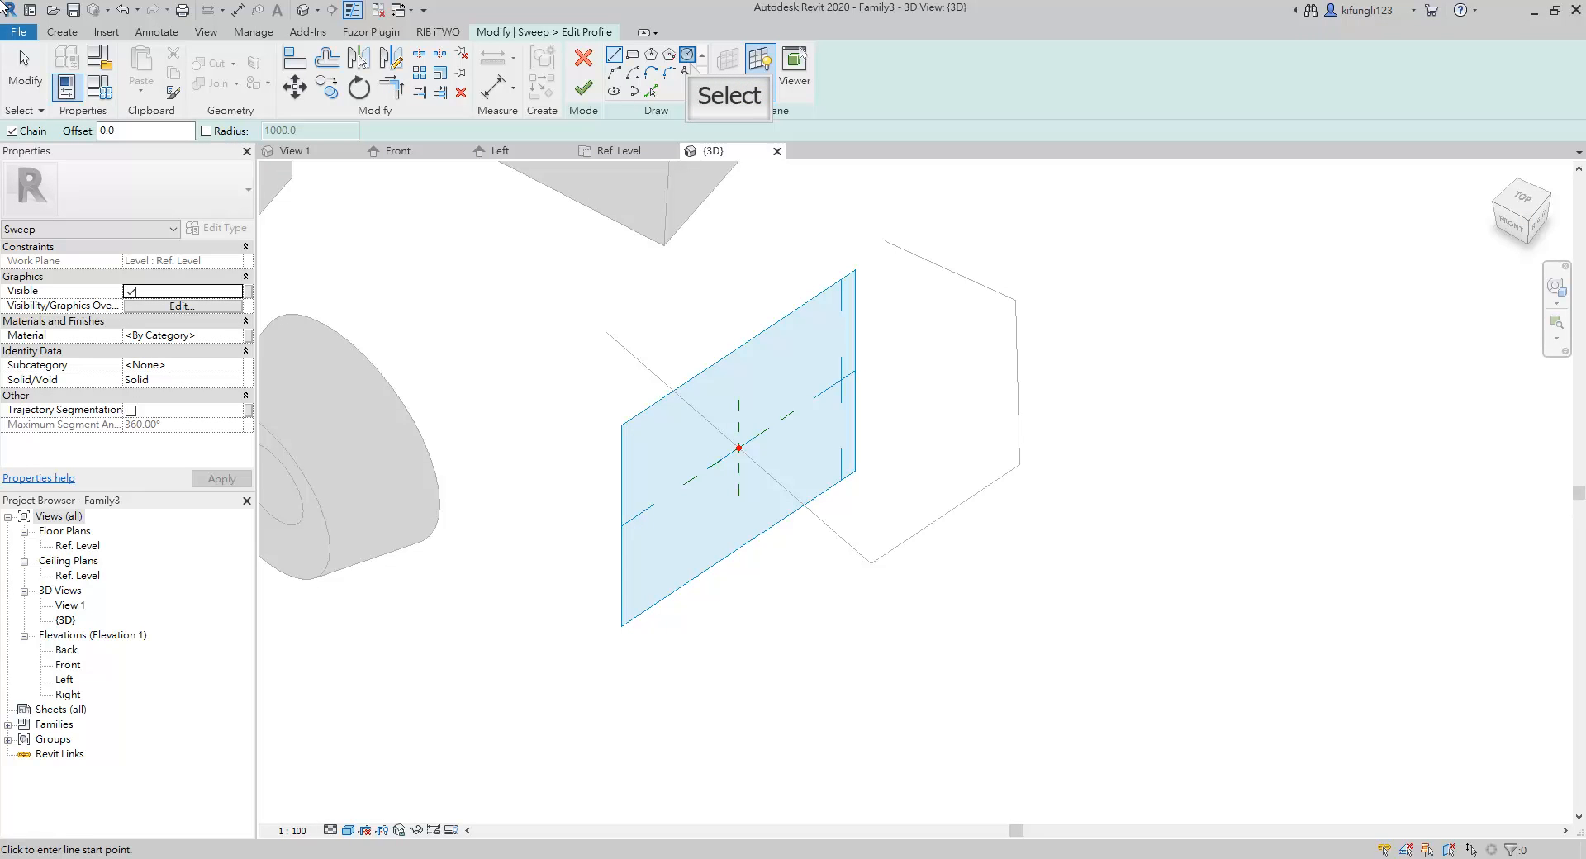
pyautogui.click(686, 54)
pyautogui.scroll(3, 734, 413)
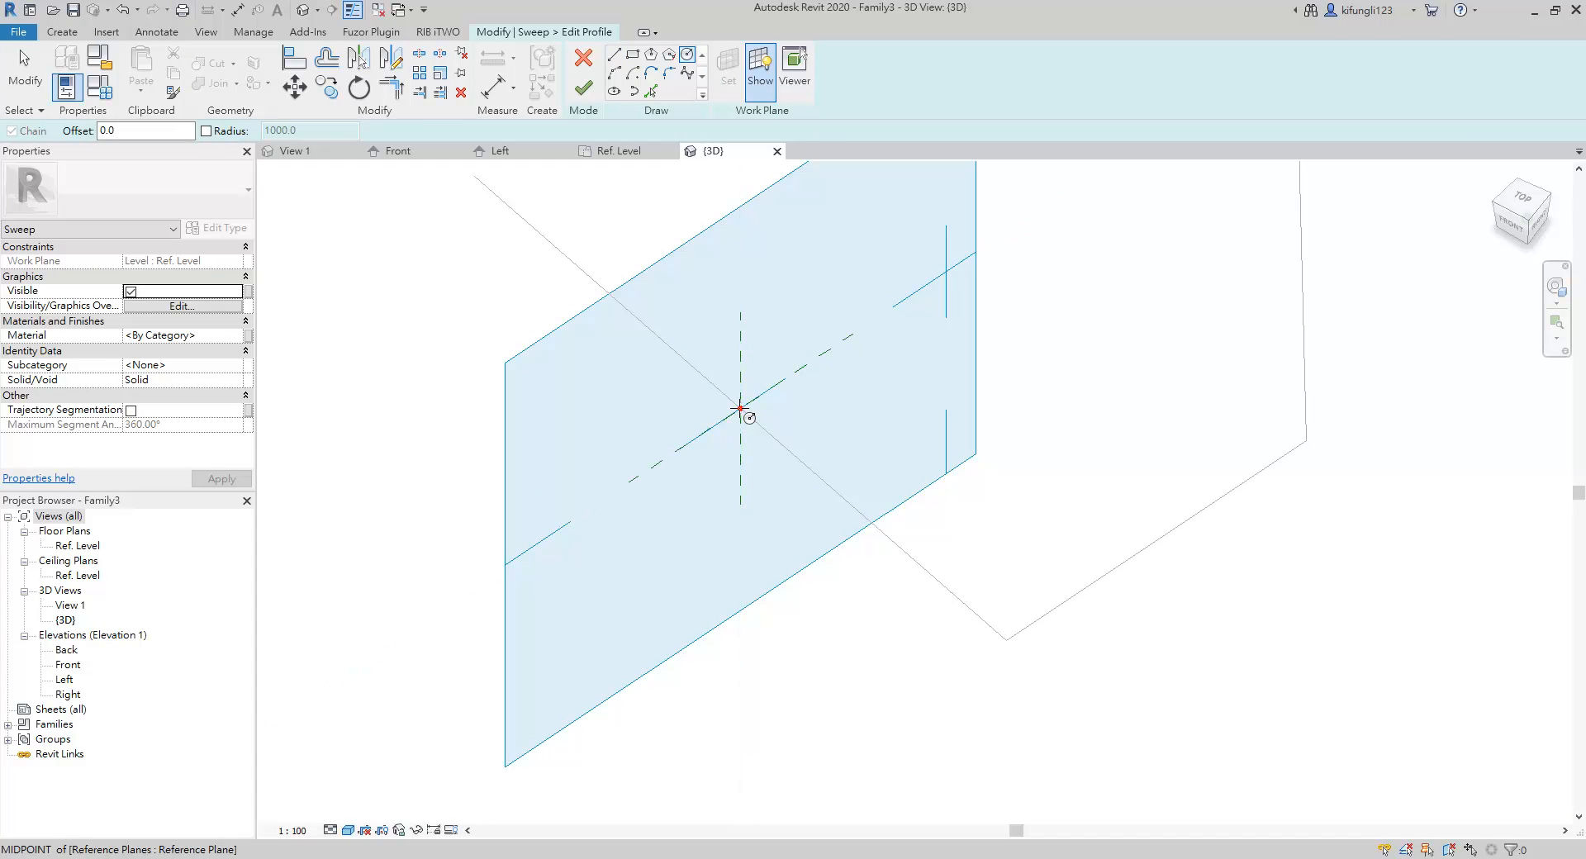
pyautogui.click(740, 408)
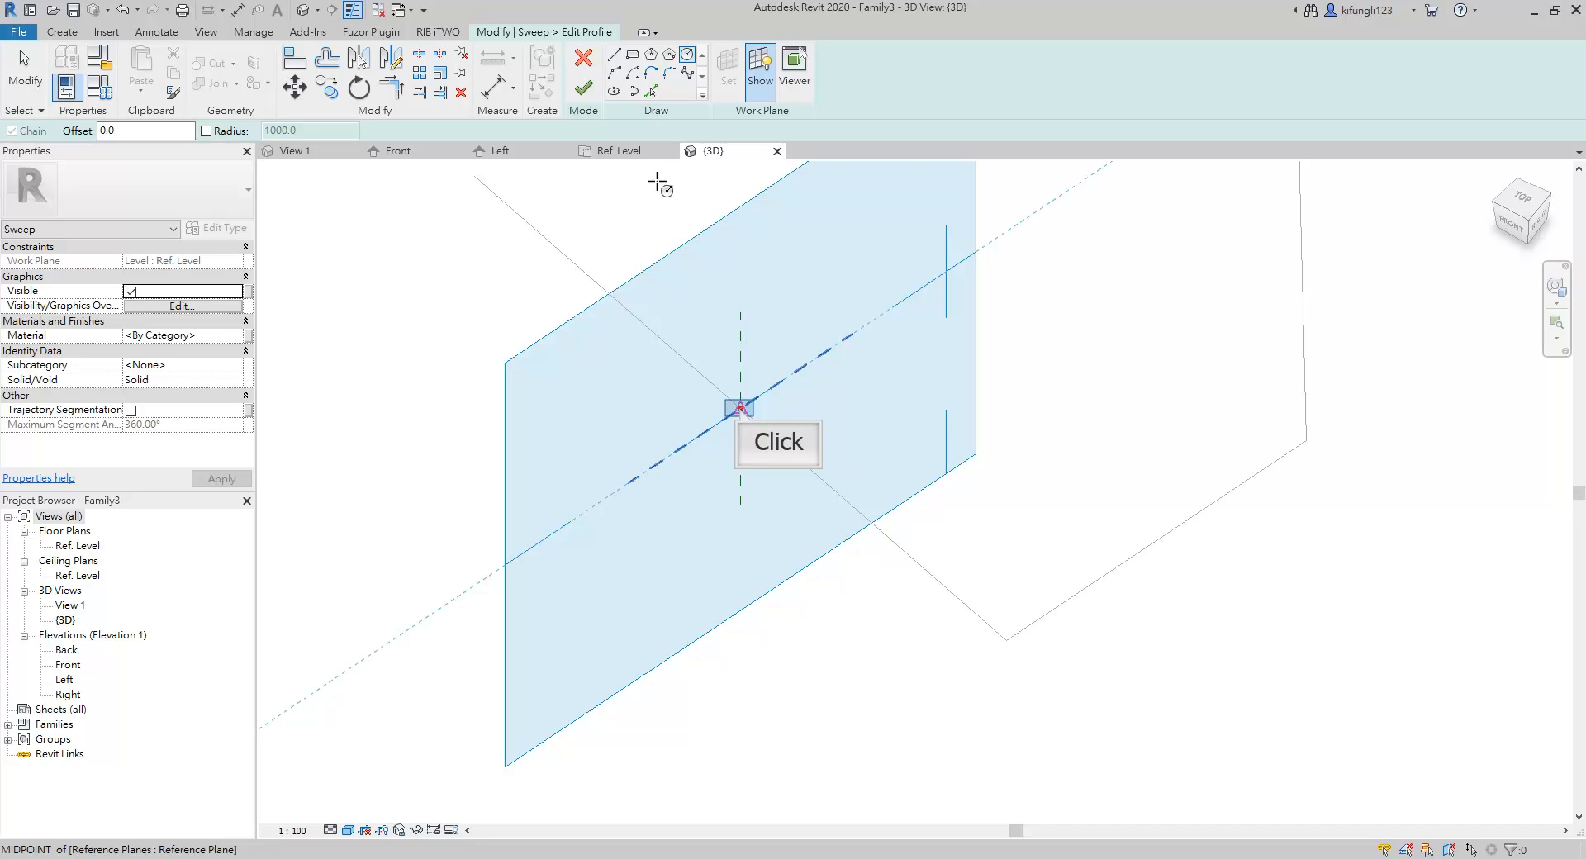
pyautogui.click(740, 405)
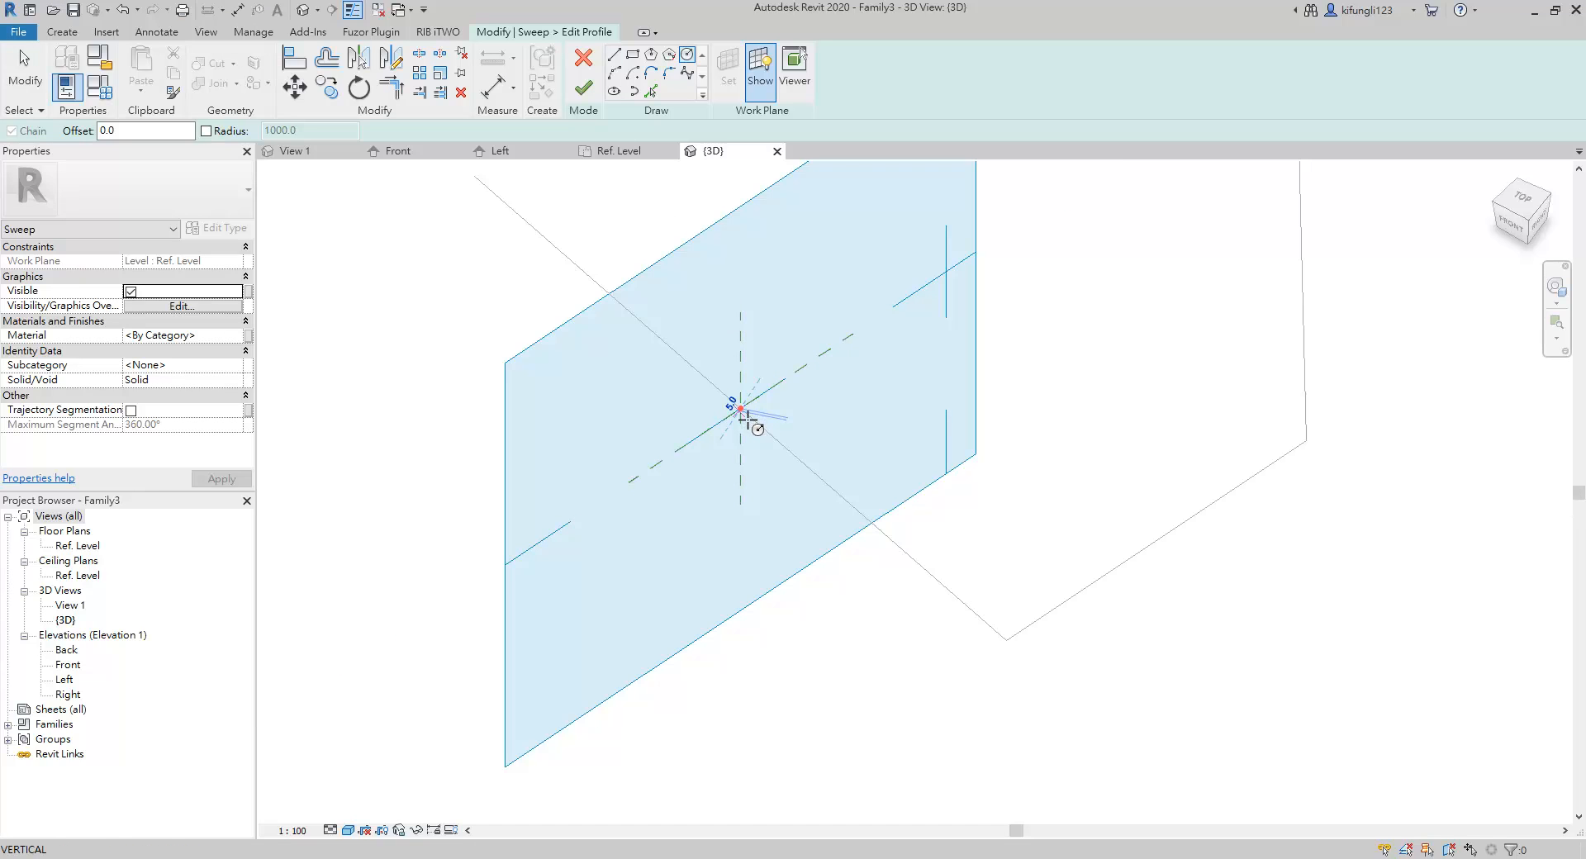
pyautogui.click(748, 424)
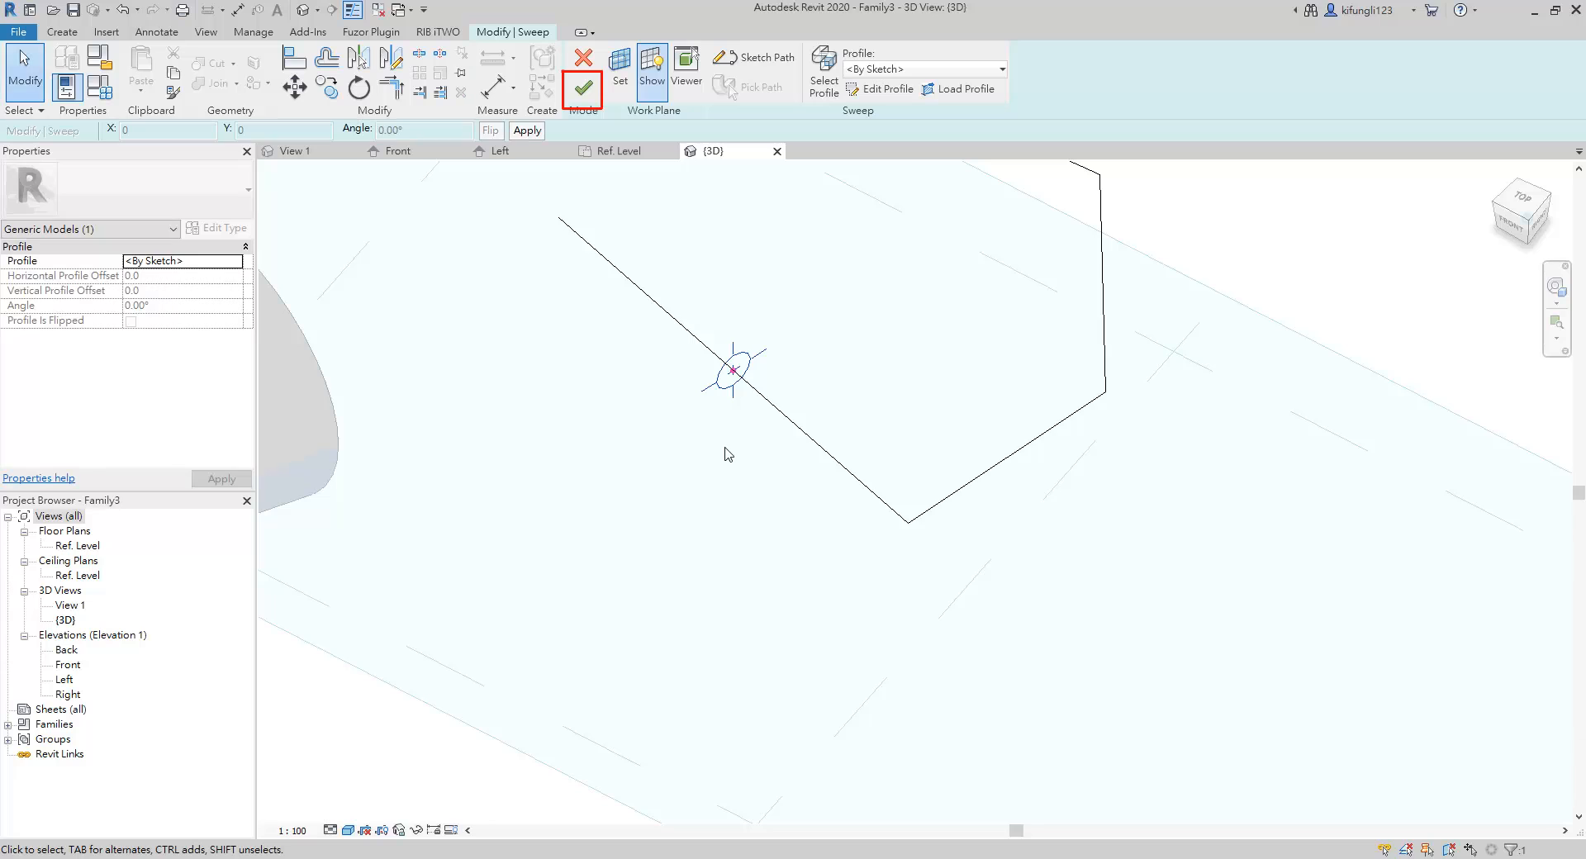
pyautogui.scroll(-2, 728, 454)
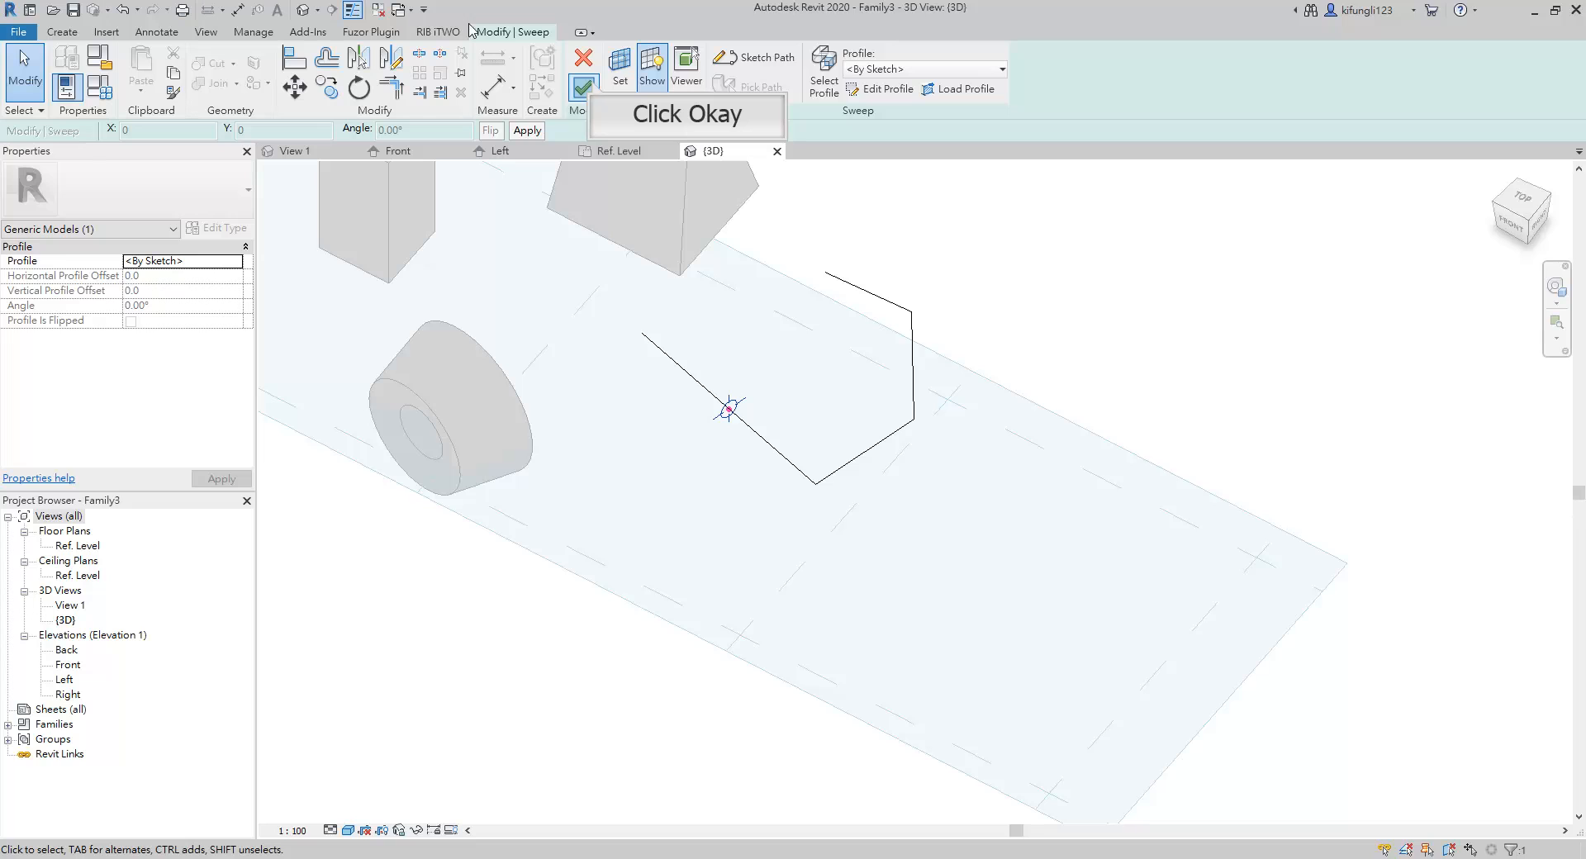
pyautogui.click(588, 79)
pyautogui.keyDown('shift'); pyautogui.moveTo(937, 471); pyautogui.dragTo(998, 447, button='middle'); pyautogui.keyUp('shift')
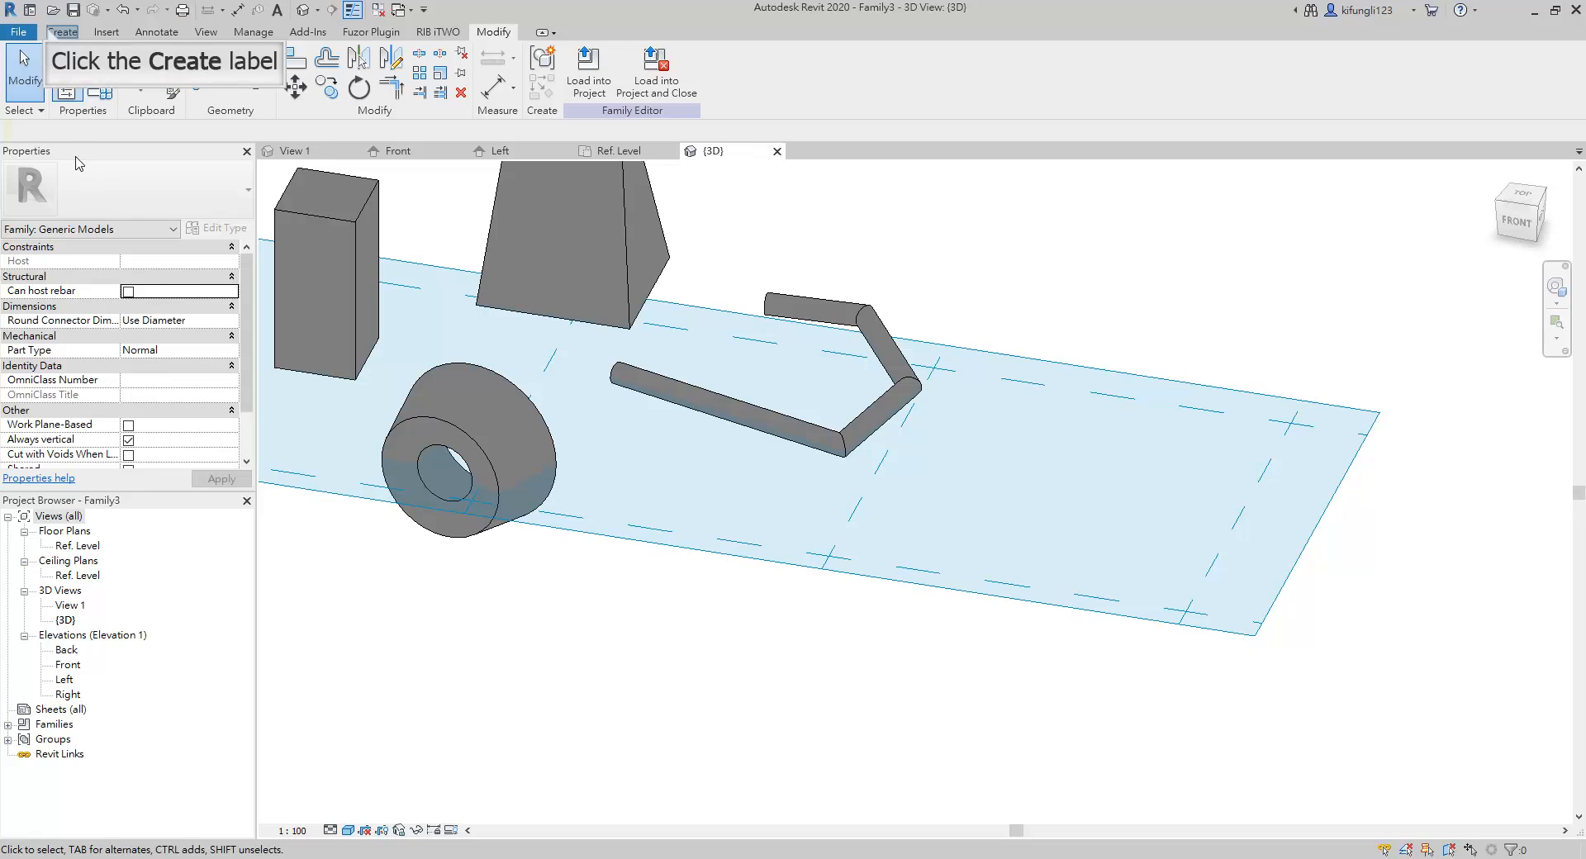
# - Start a Swept Blend, sketch its path as one line about 1720 mm long in front of the sweep, and finish the path
pyautogui.click(61, 31)
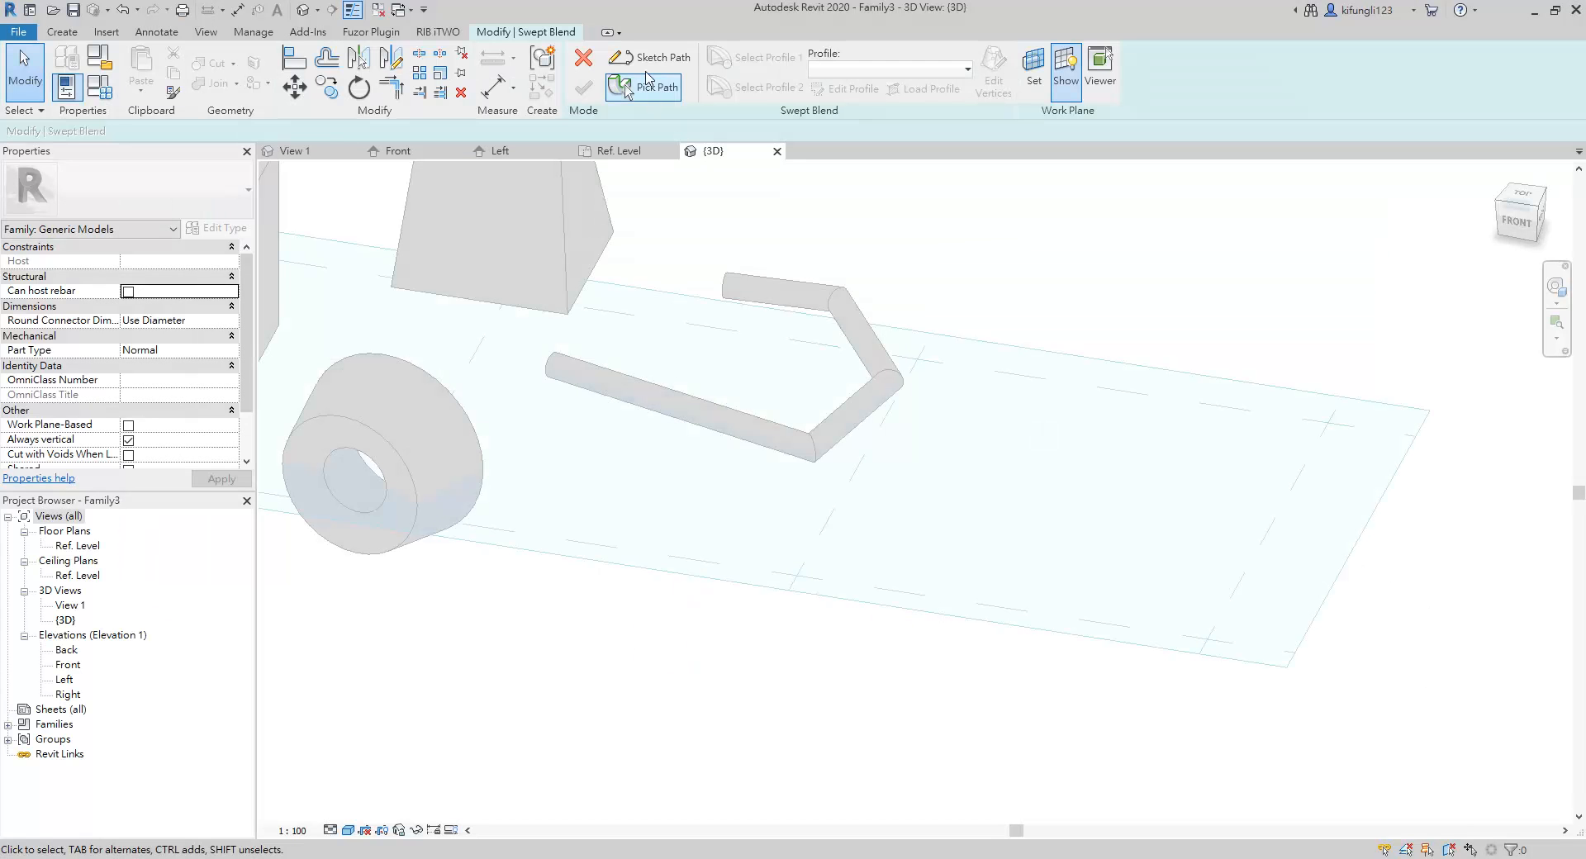
pyautogui.click(645, 59)
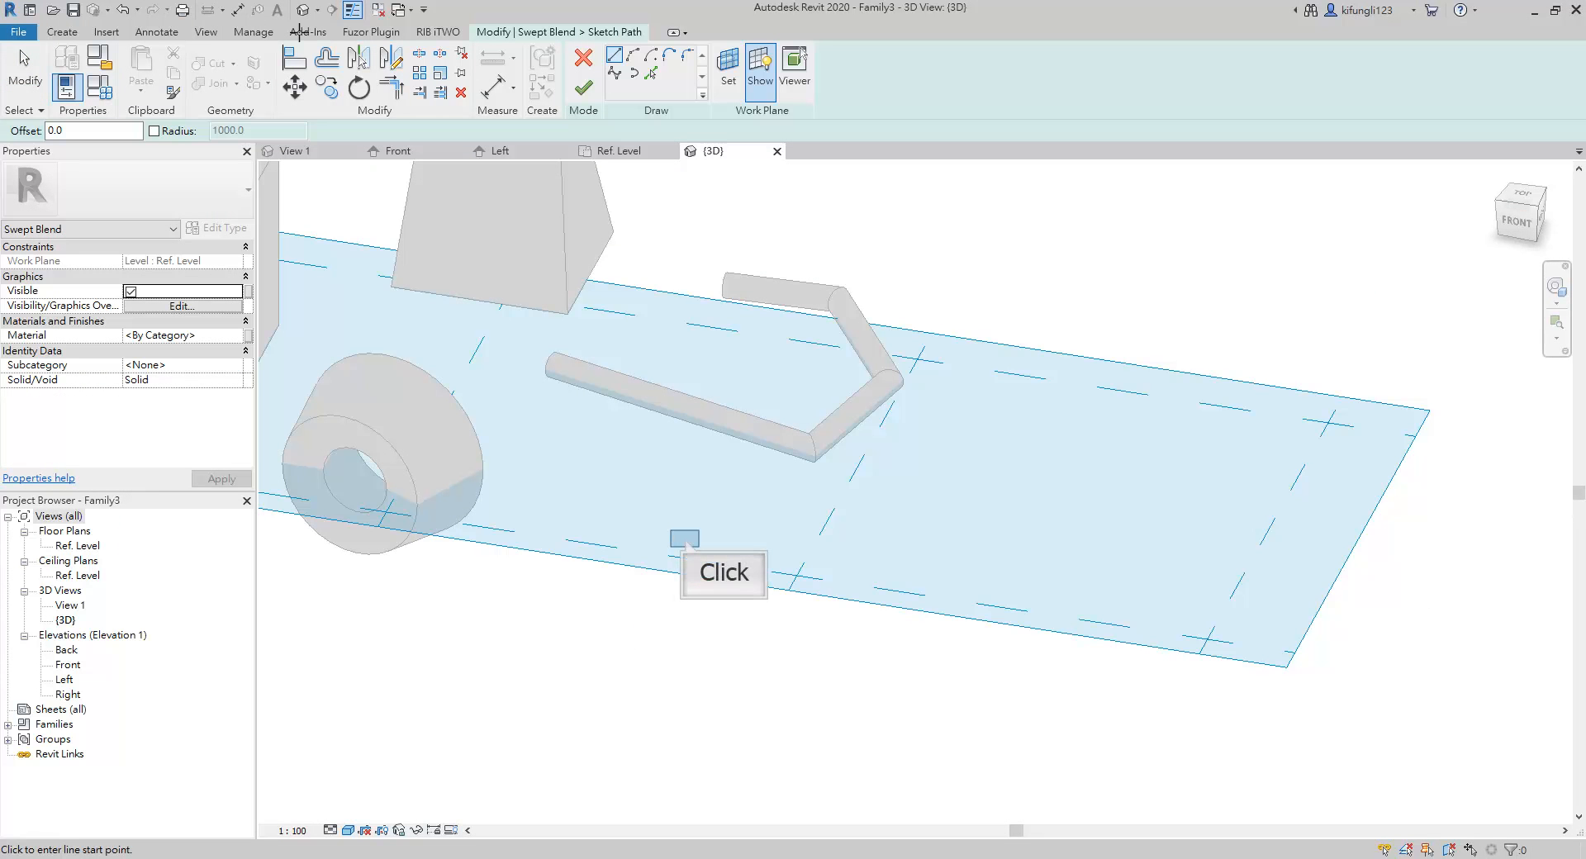
pyautogui.click(685, 539)
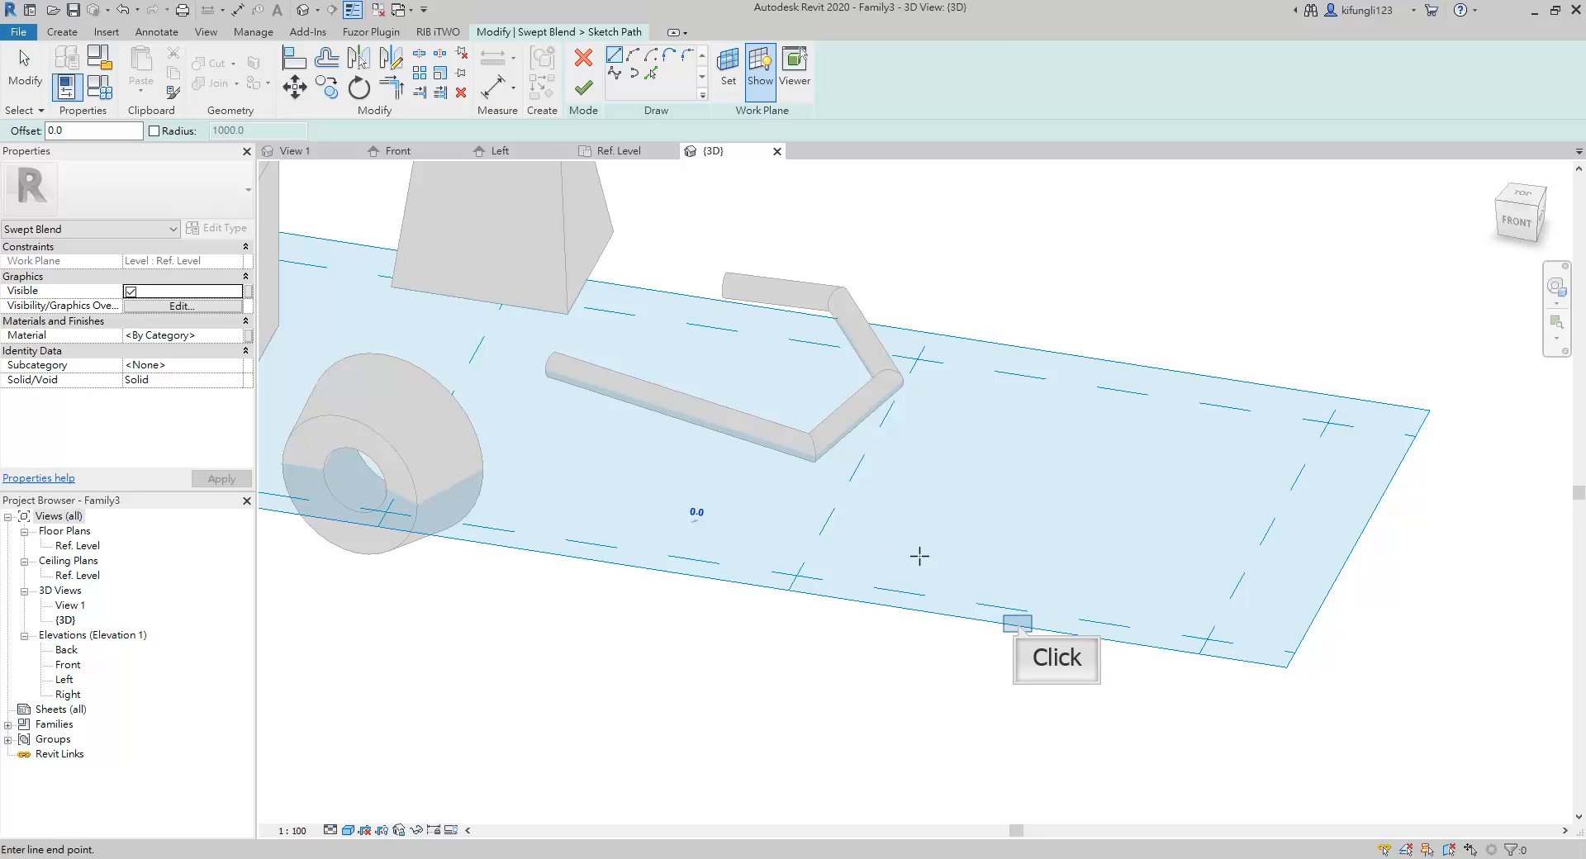
pyautogui.click(1017, 622)
pyautogui.click(1018, 622)
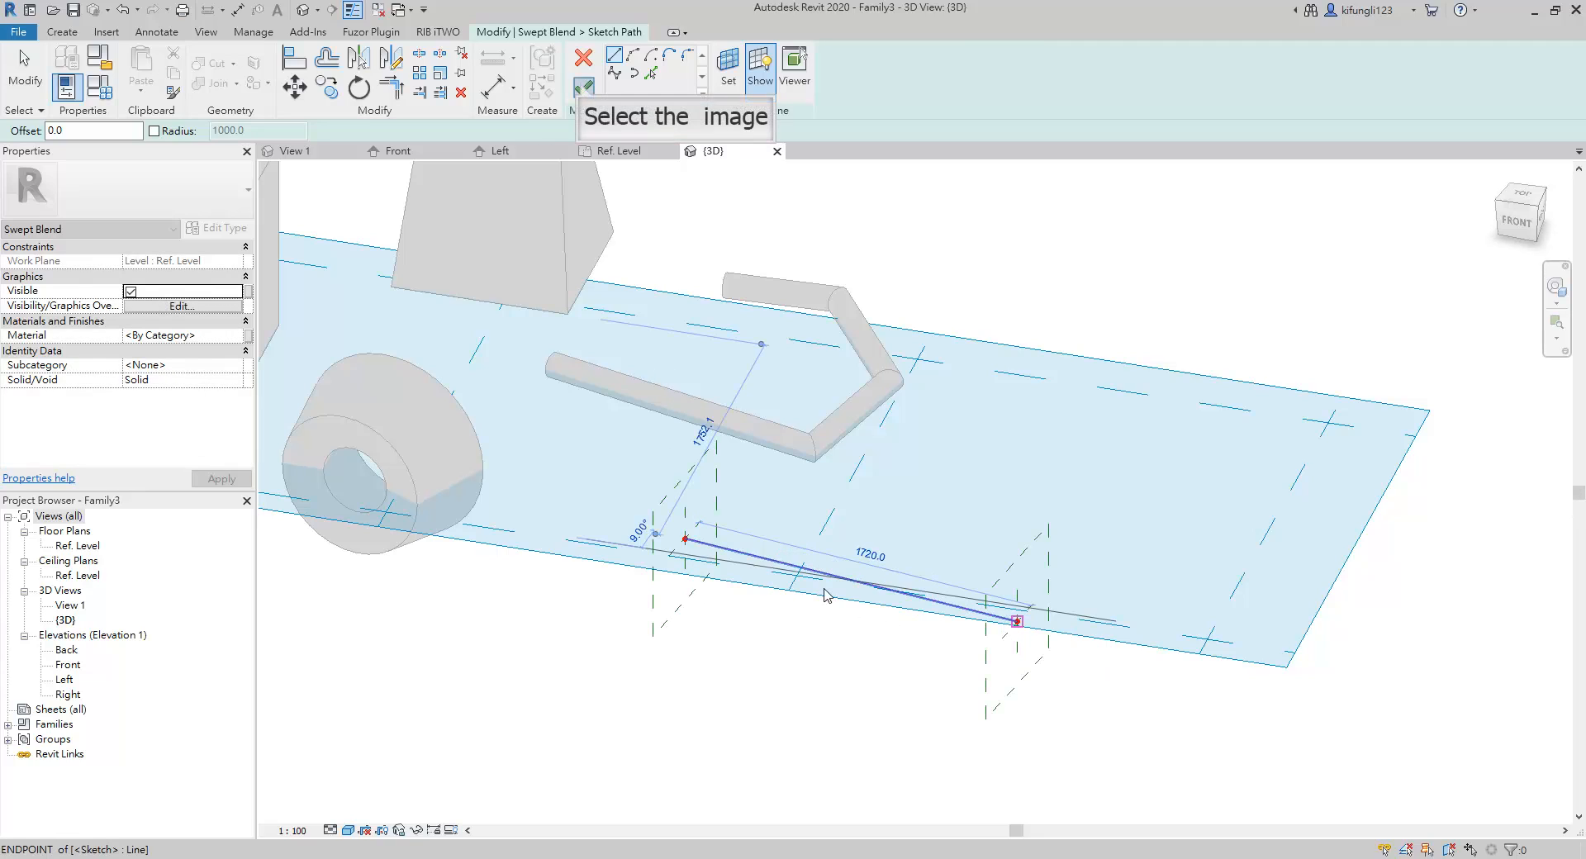
pyautogui.click(583, 85)
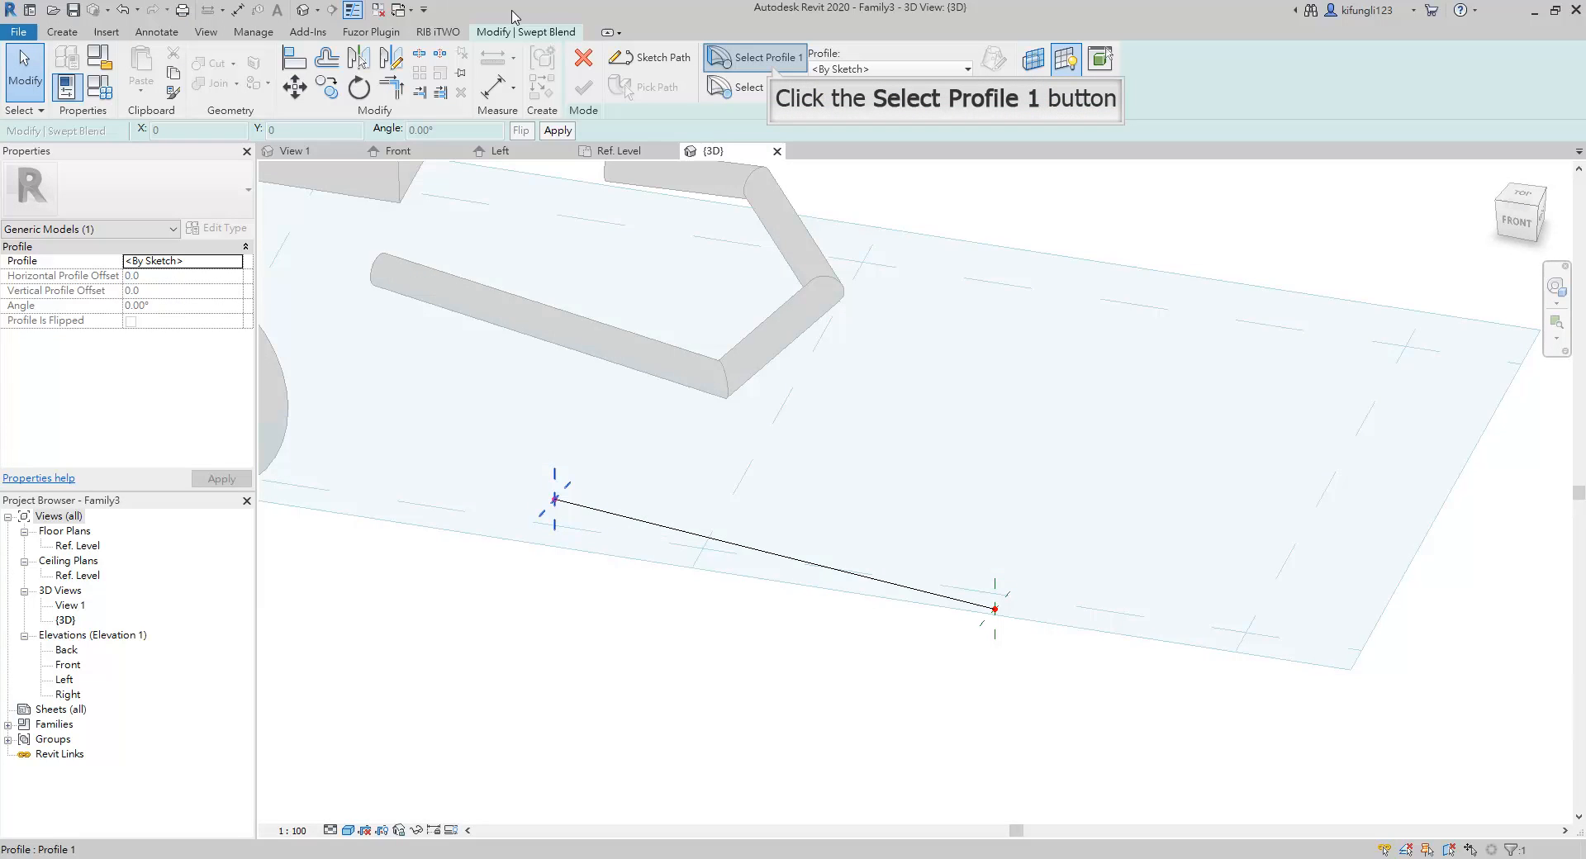
# - Sketch the swept blend's first profile as a circle of about 280 mm radius centred on the path's start point, and finish it
pyautogui.click(773, 67)
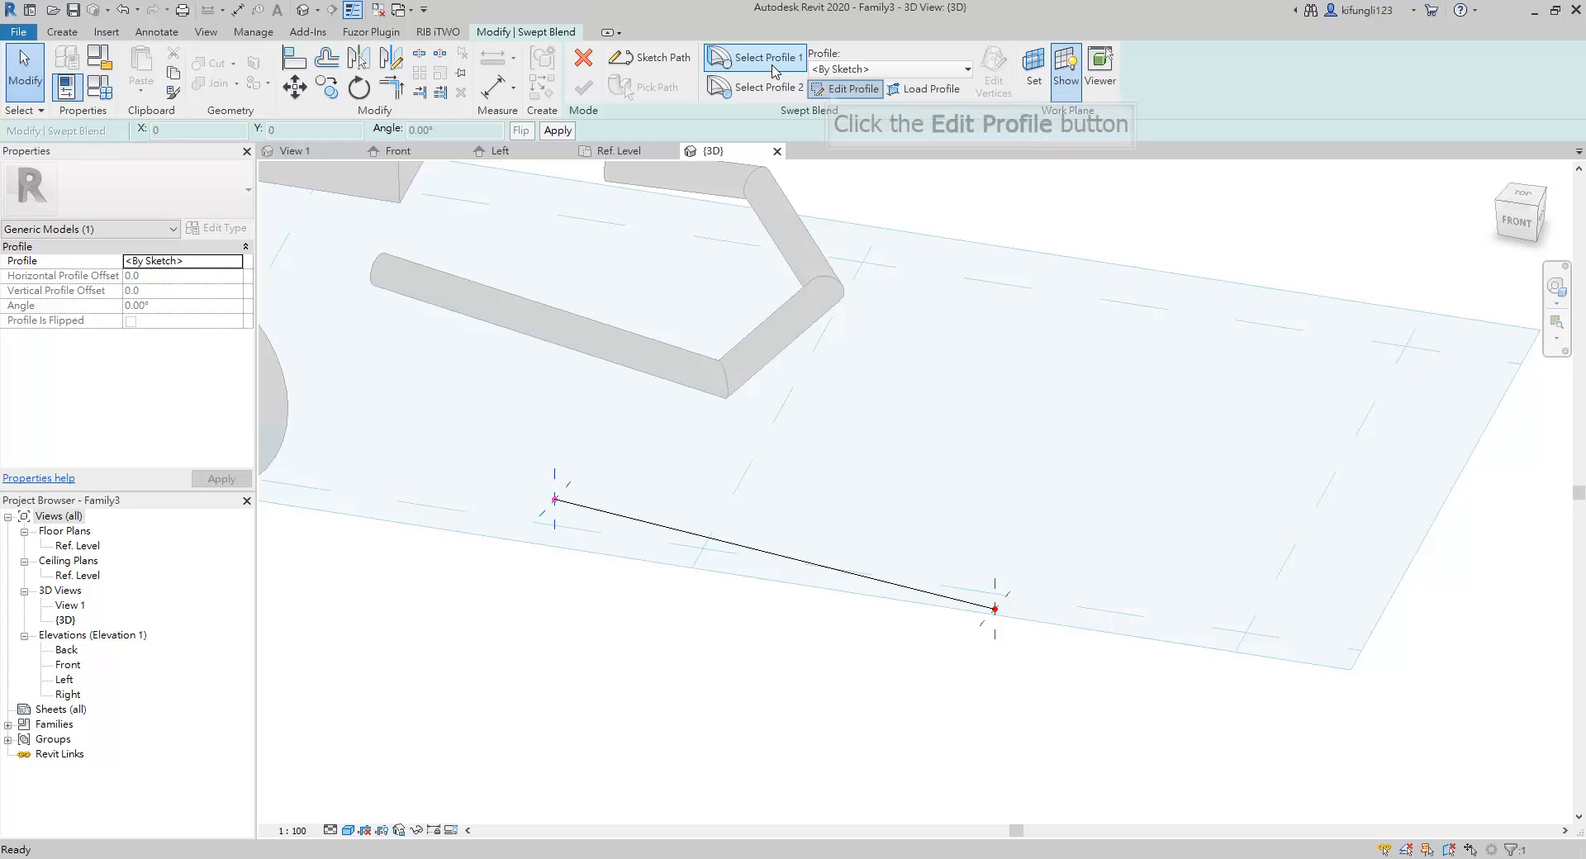
pyautogui.click(845, 89)
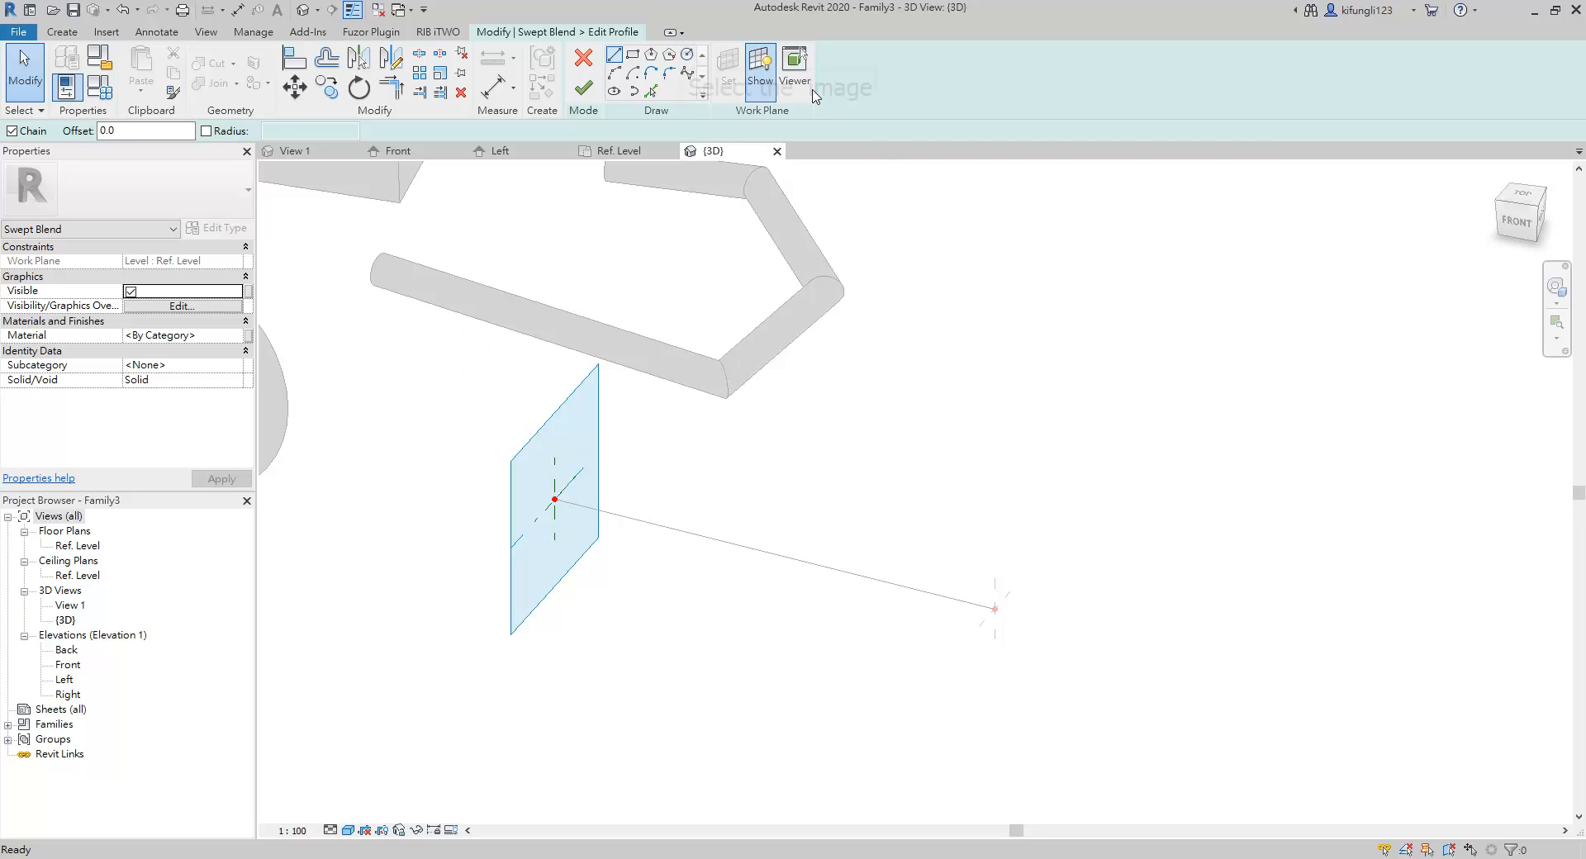
pyautogui.click(686, 57)
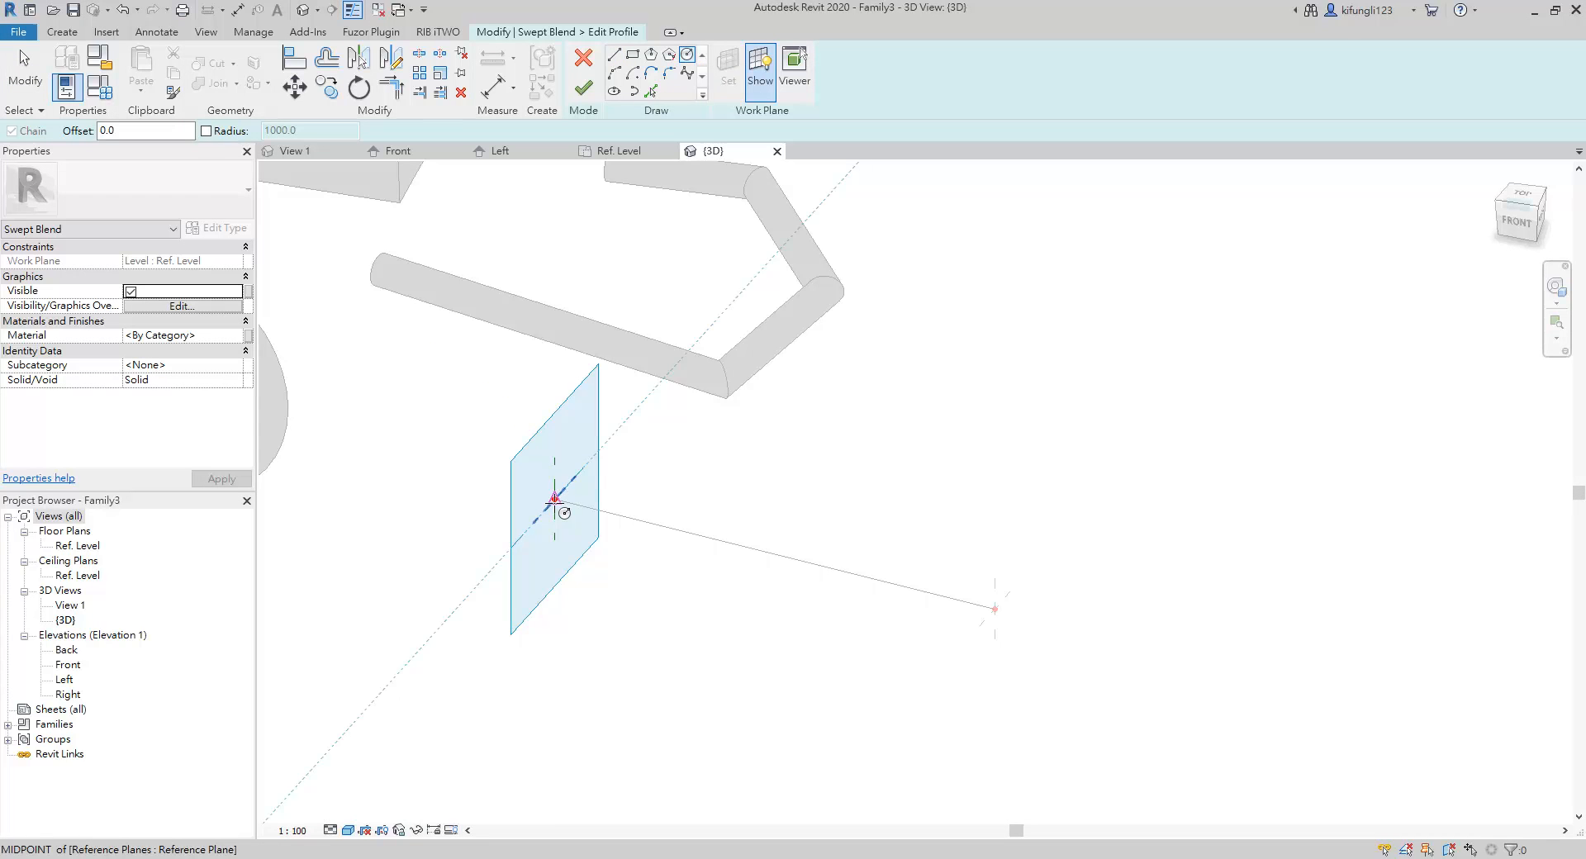
pyautogui.scroll(1, 554, 499)
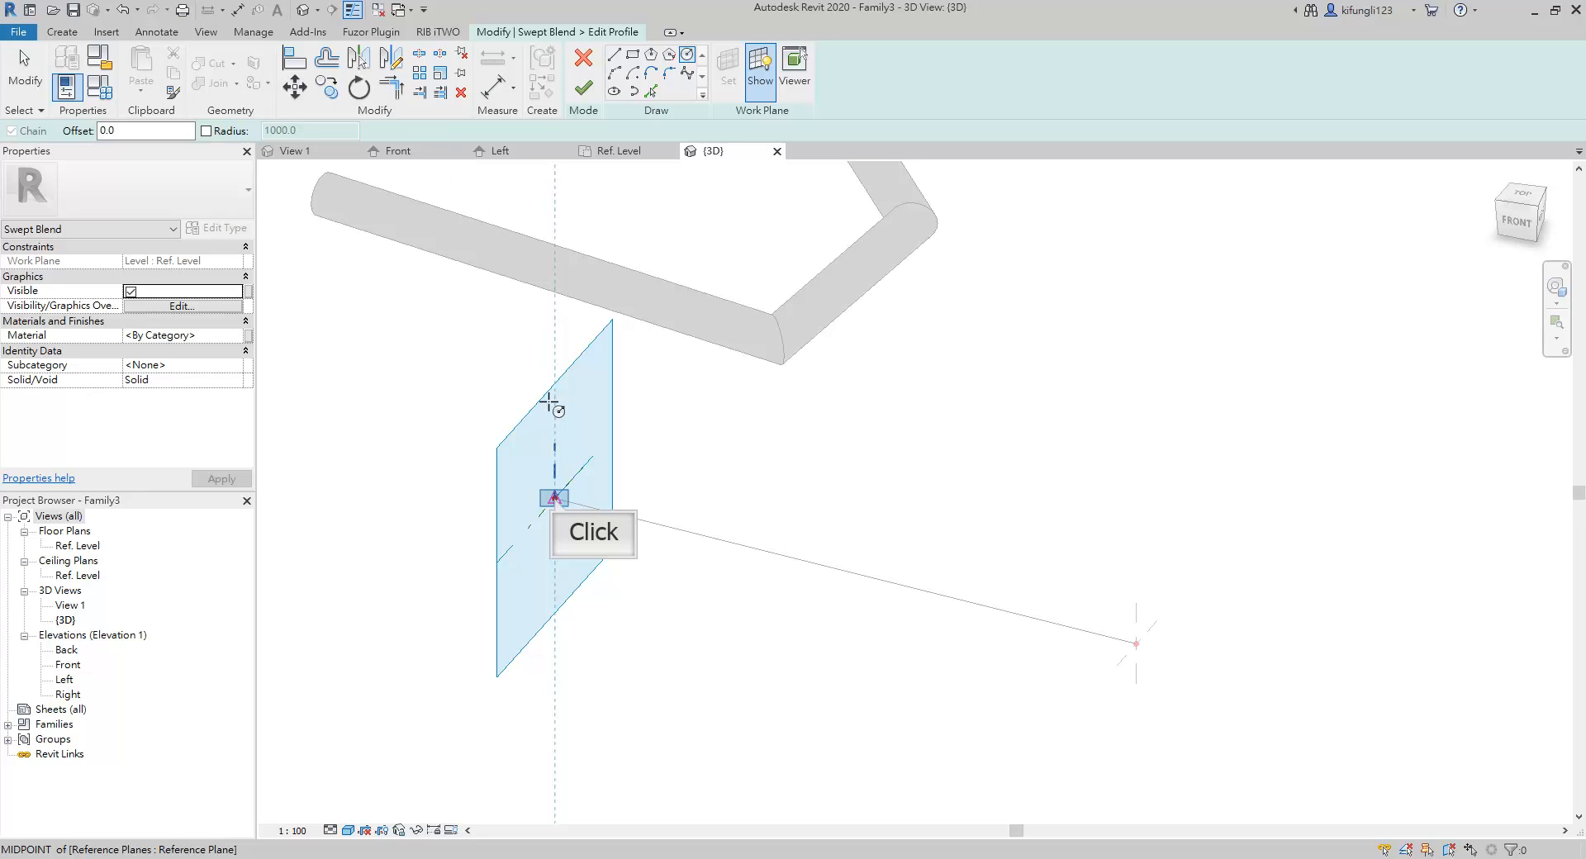
pyautogui.click(554, 499)
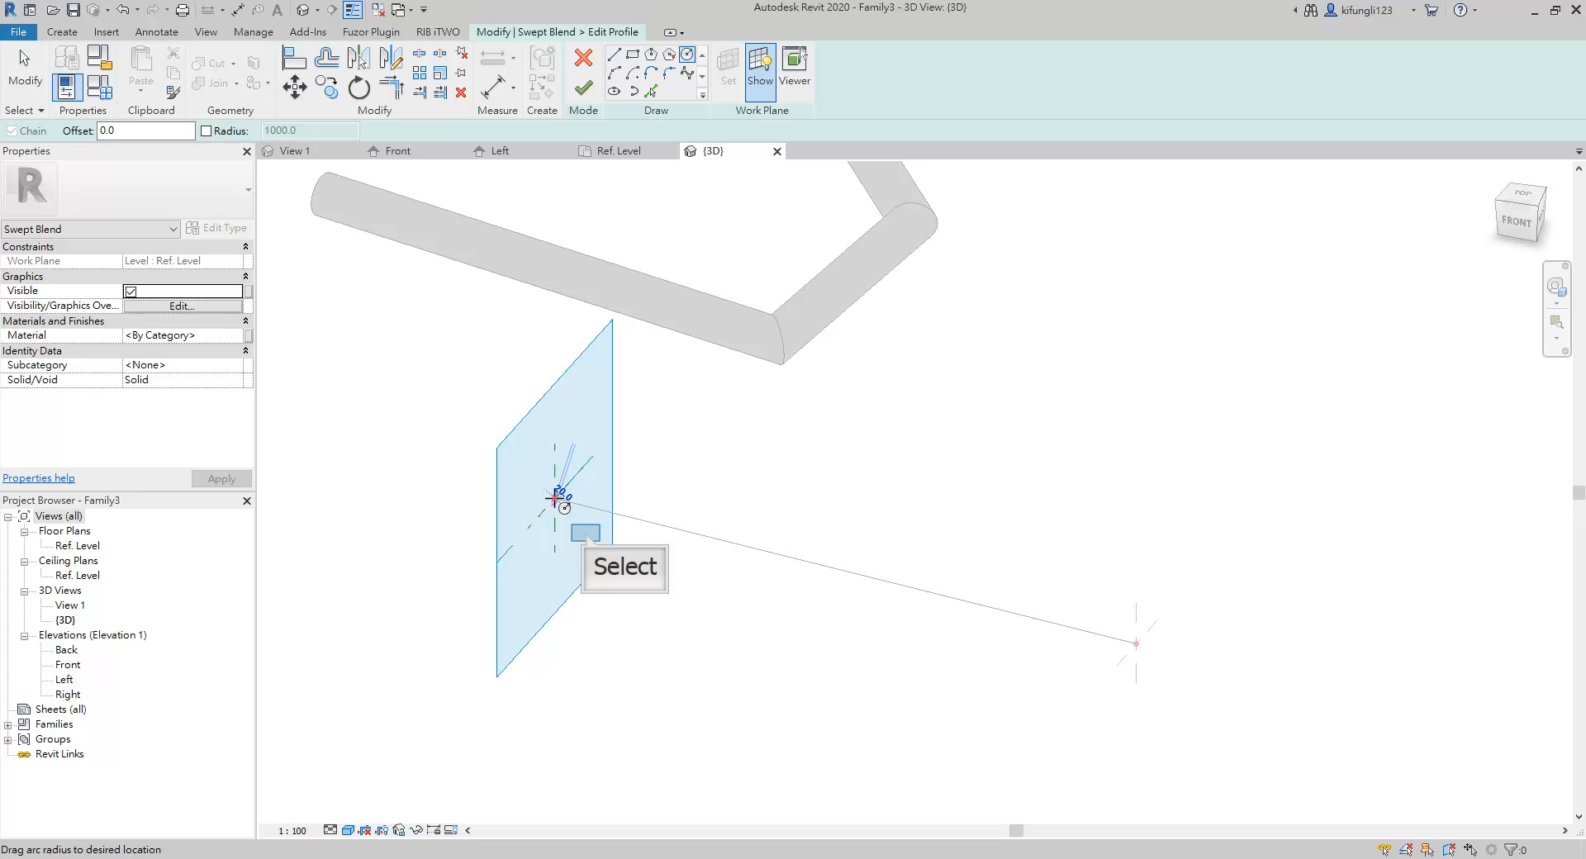
pyautogui.click(586, 534)
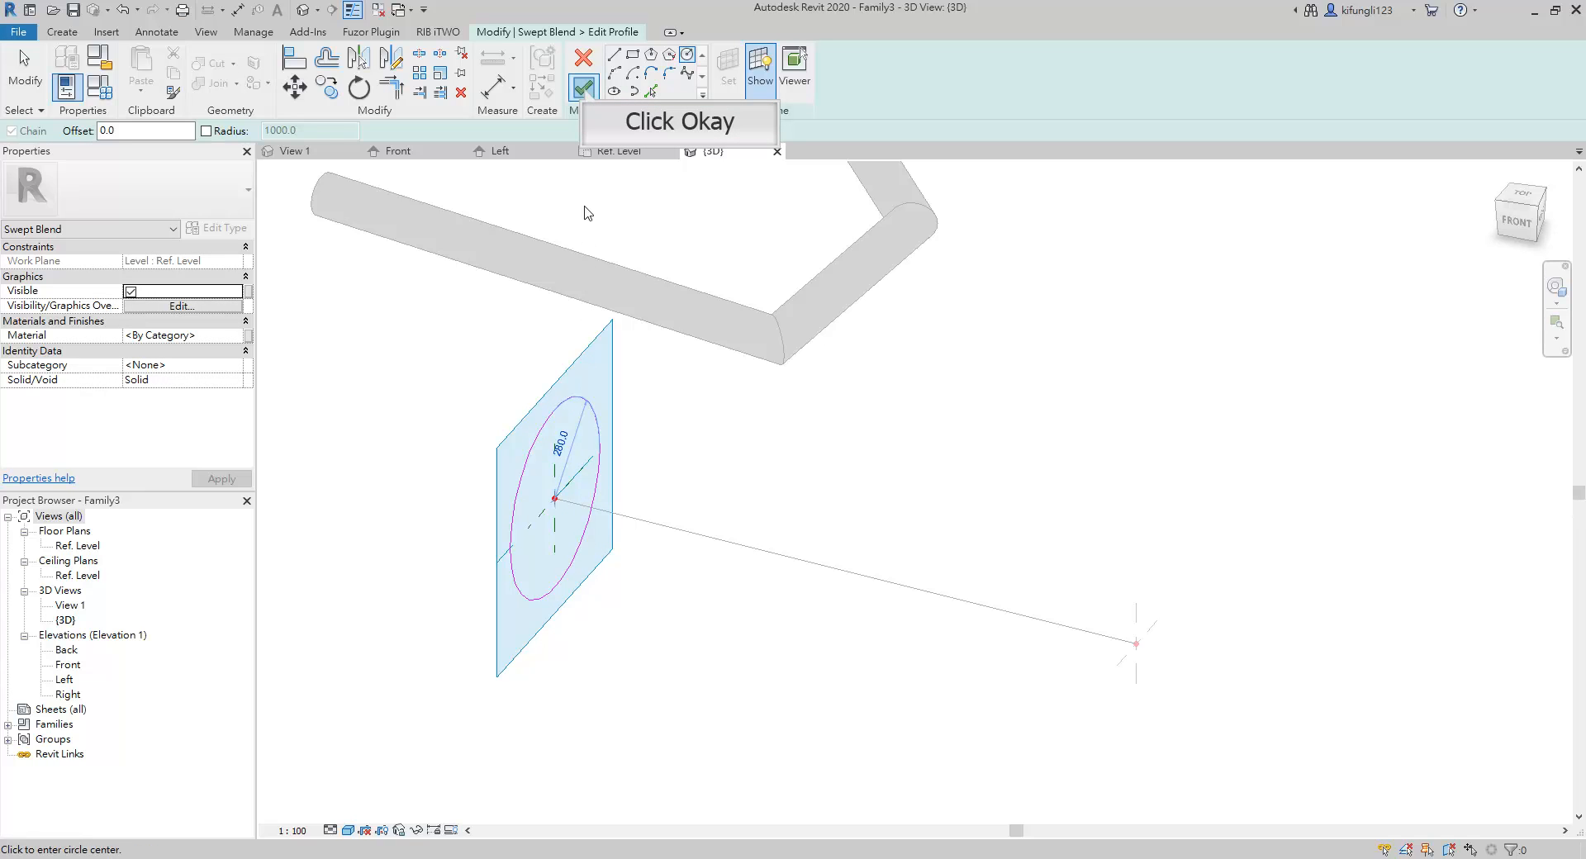
pyautogui.click(583, 86)
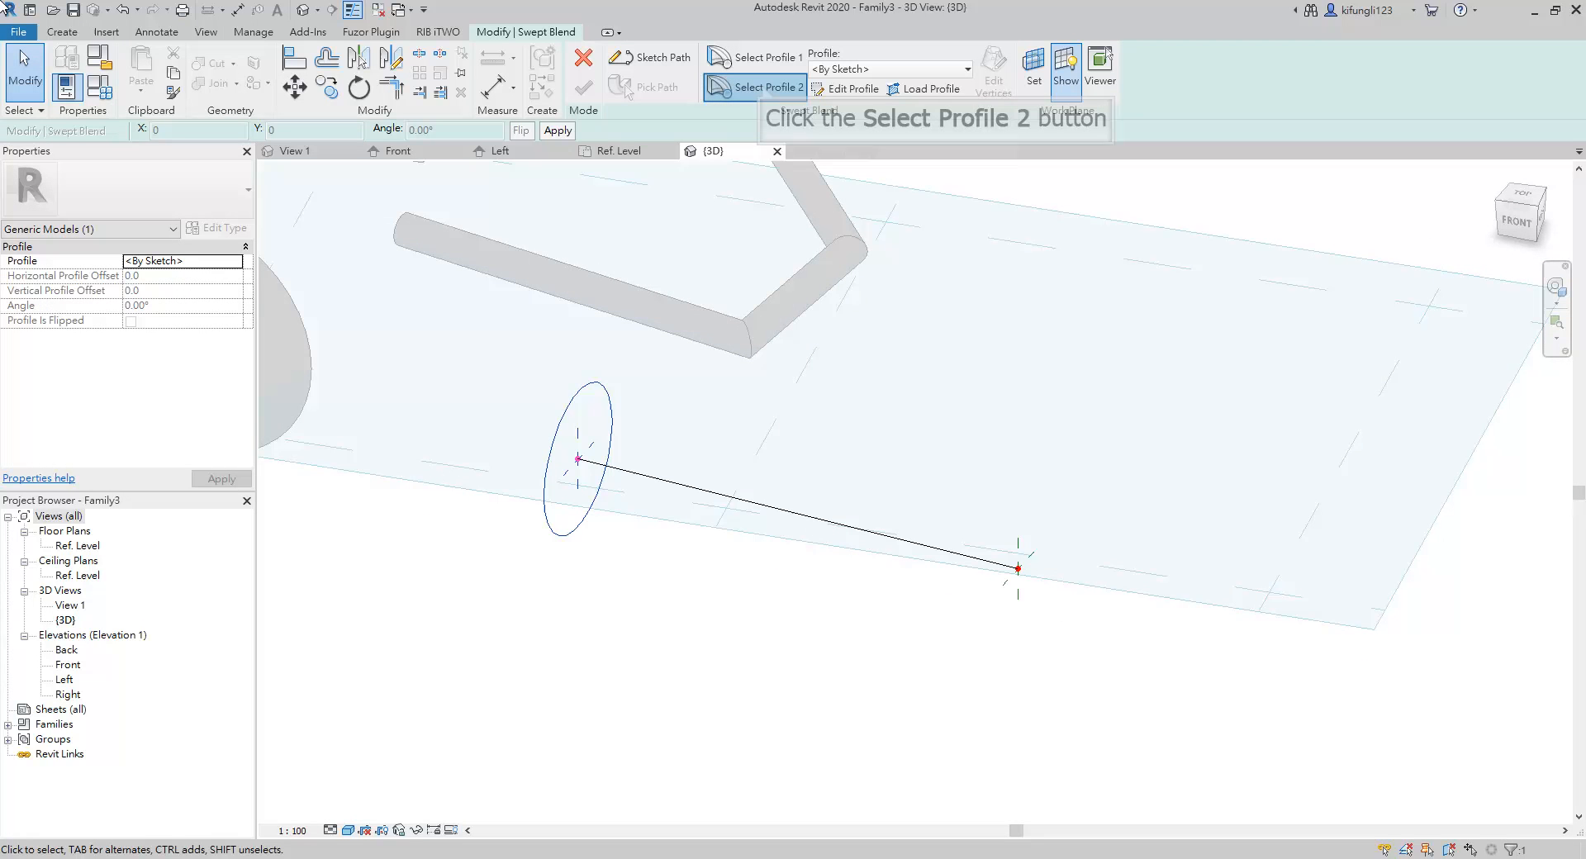
# - Sketch the second profile as a rectangle about 140 by 160 mm around the path's end point and finish the swept blend
pyautogui.click(764, 89)
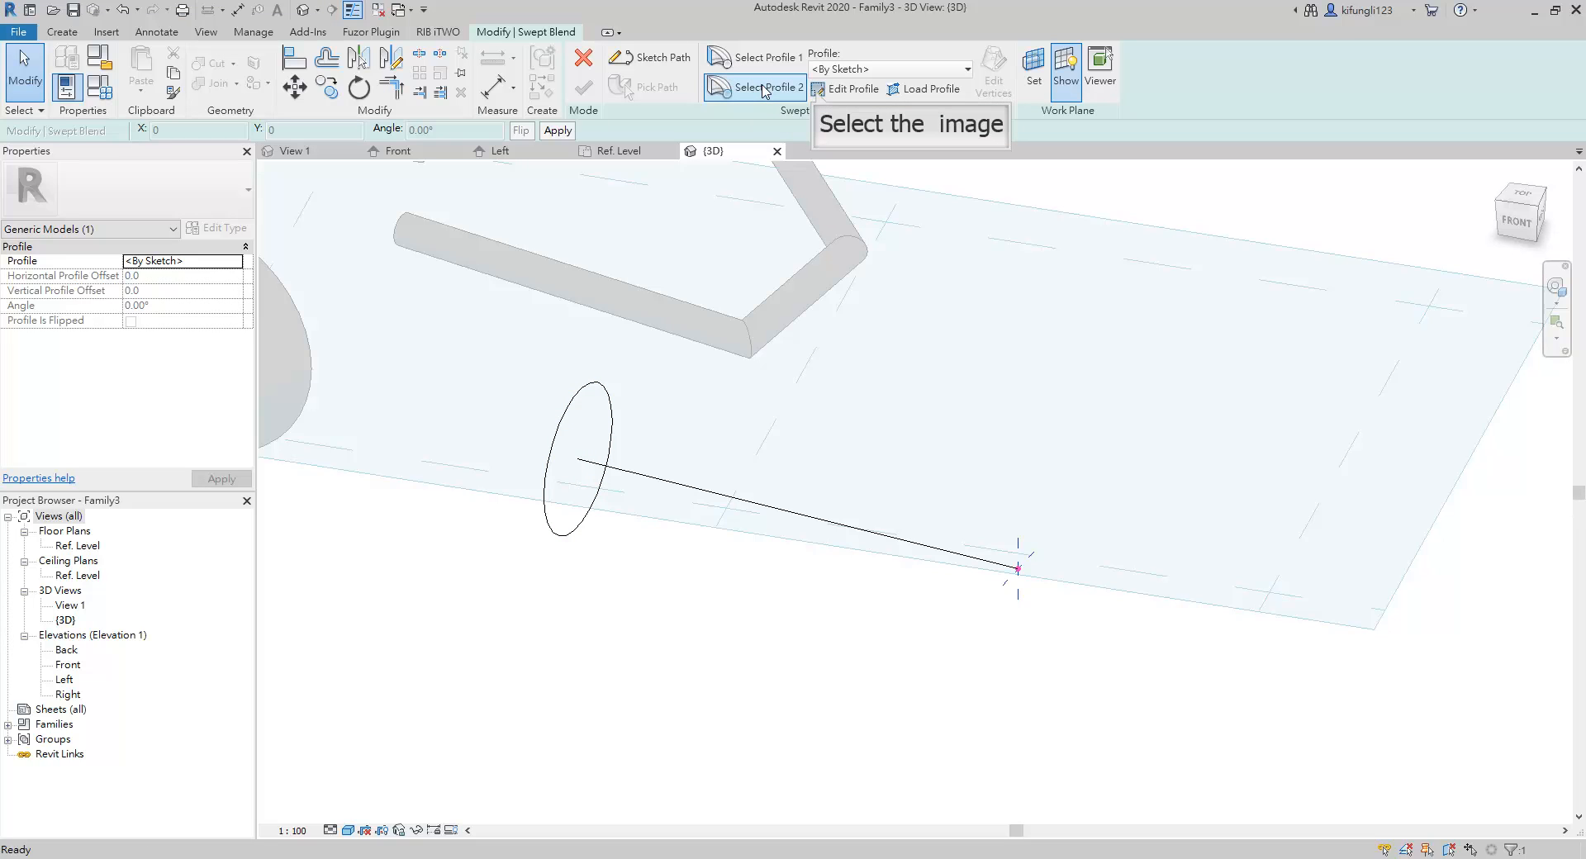
pyautogui.click(826, 90)
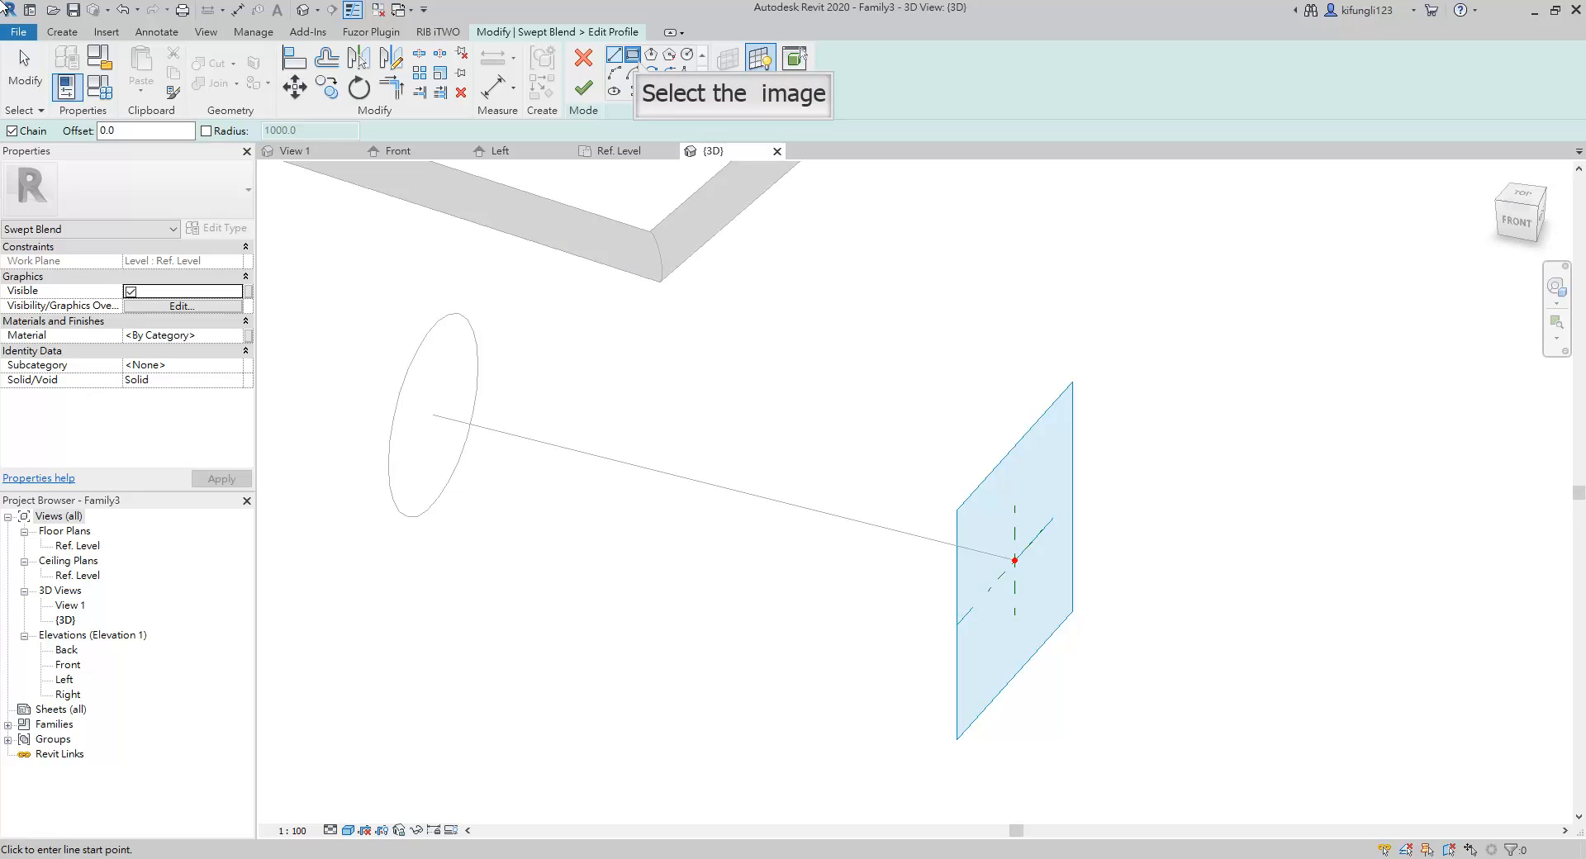
pyautogui.click(633, 56)
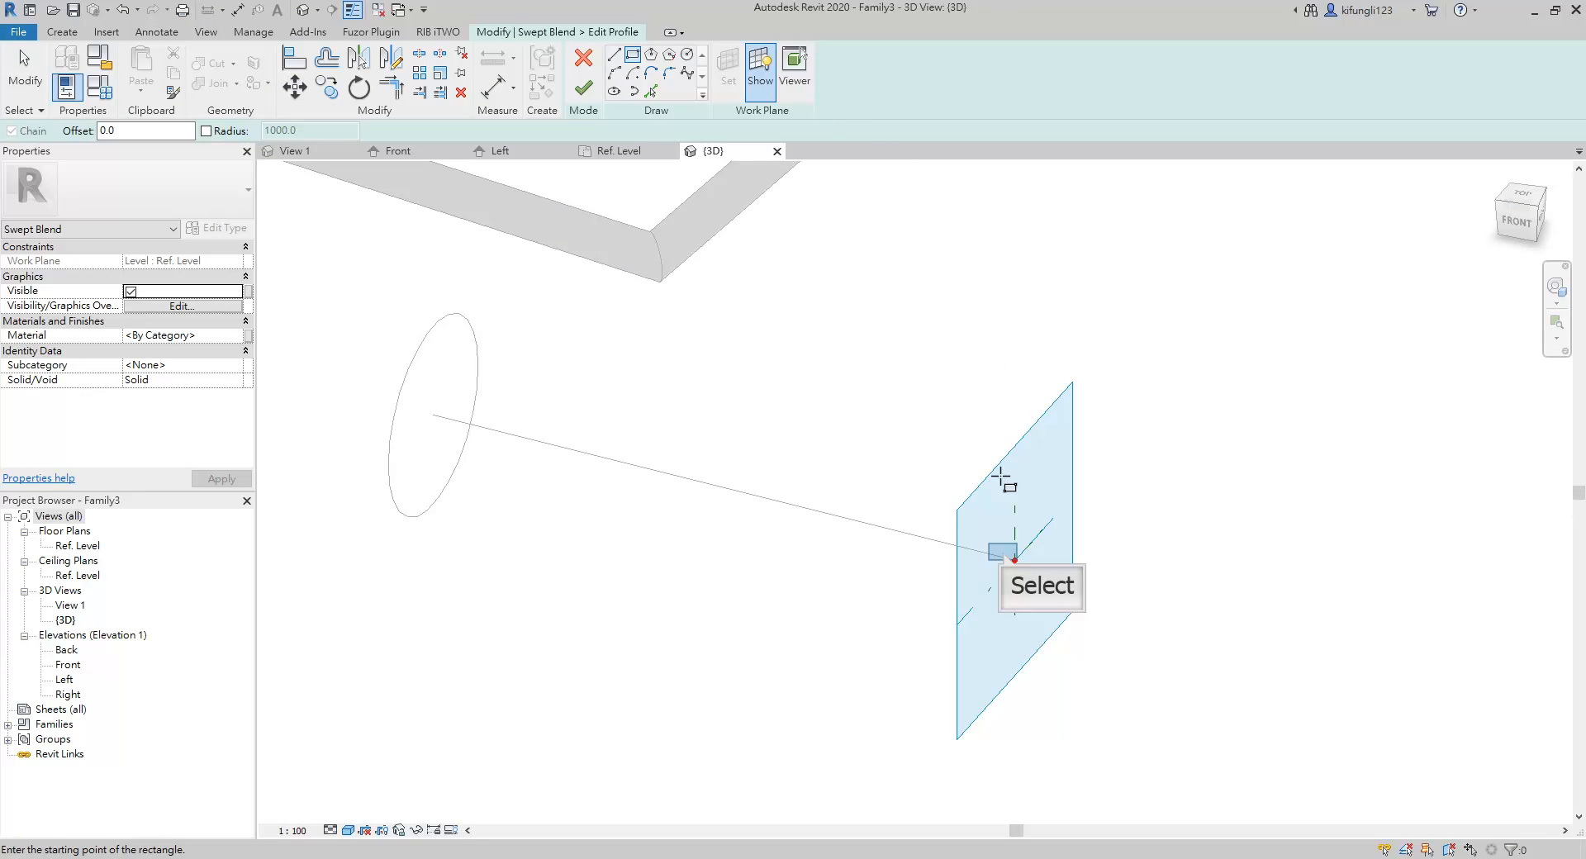
pyautogui.click(1004, 550)
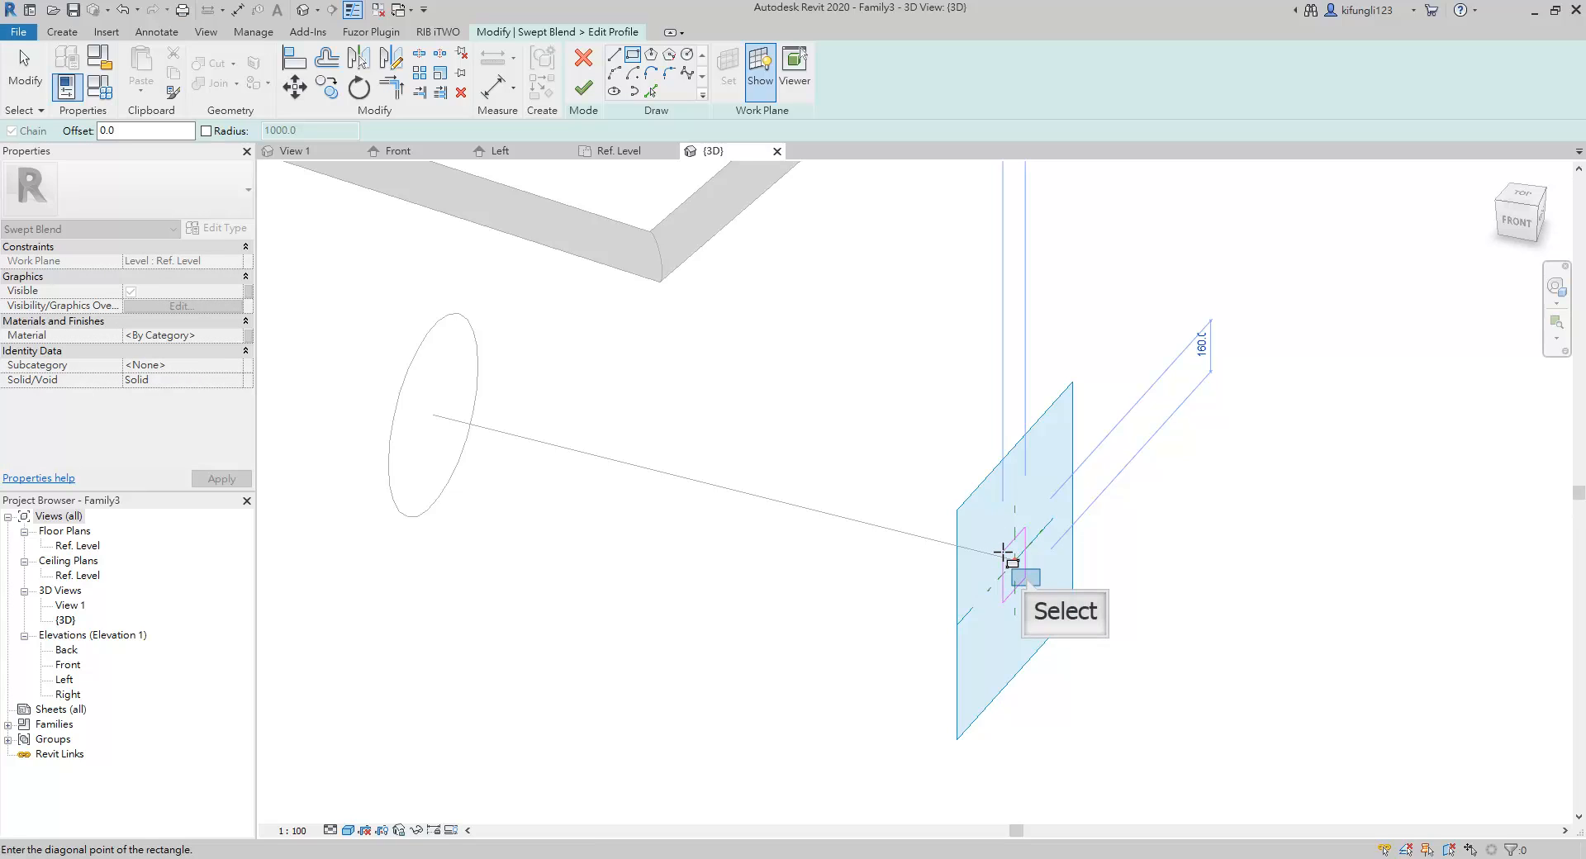
pyautogui.click(1025, 578)
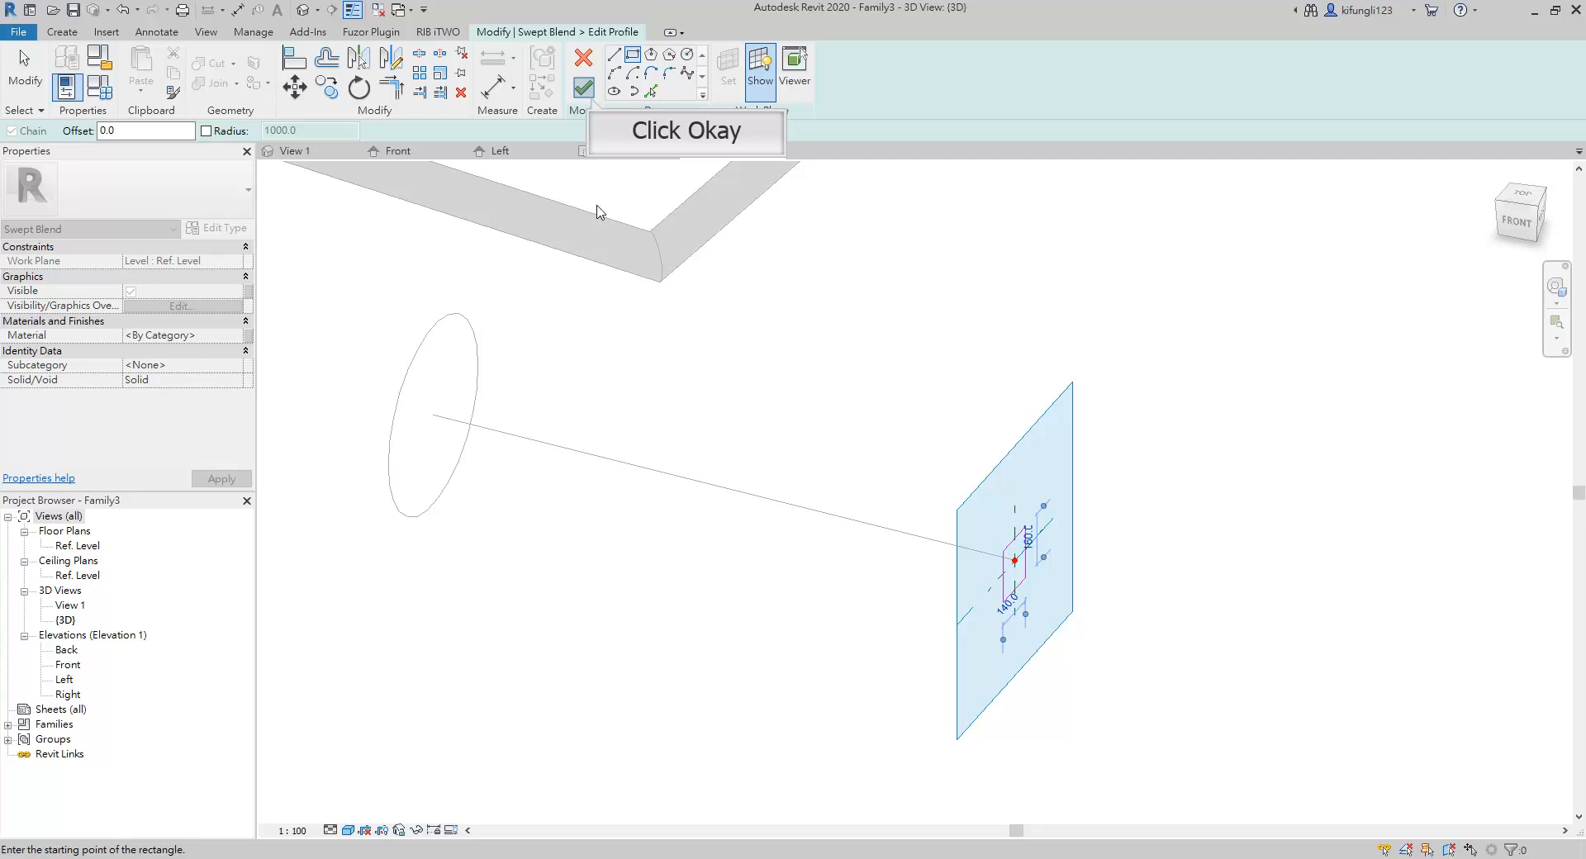
pyautogui.click(589, 96)
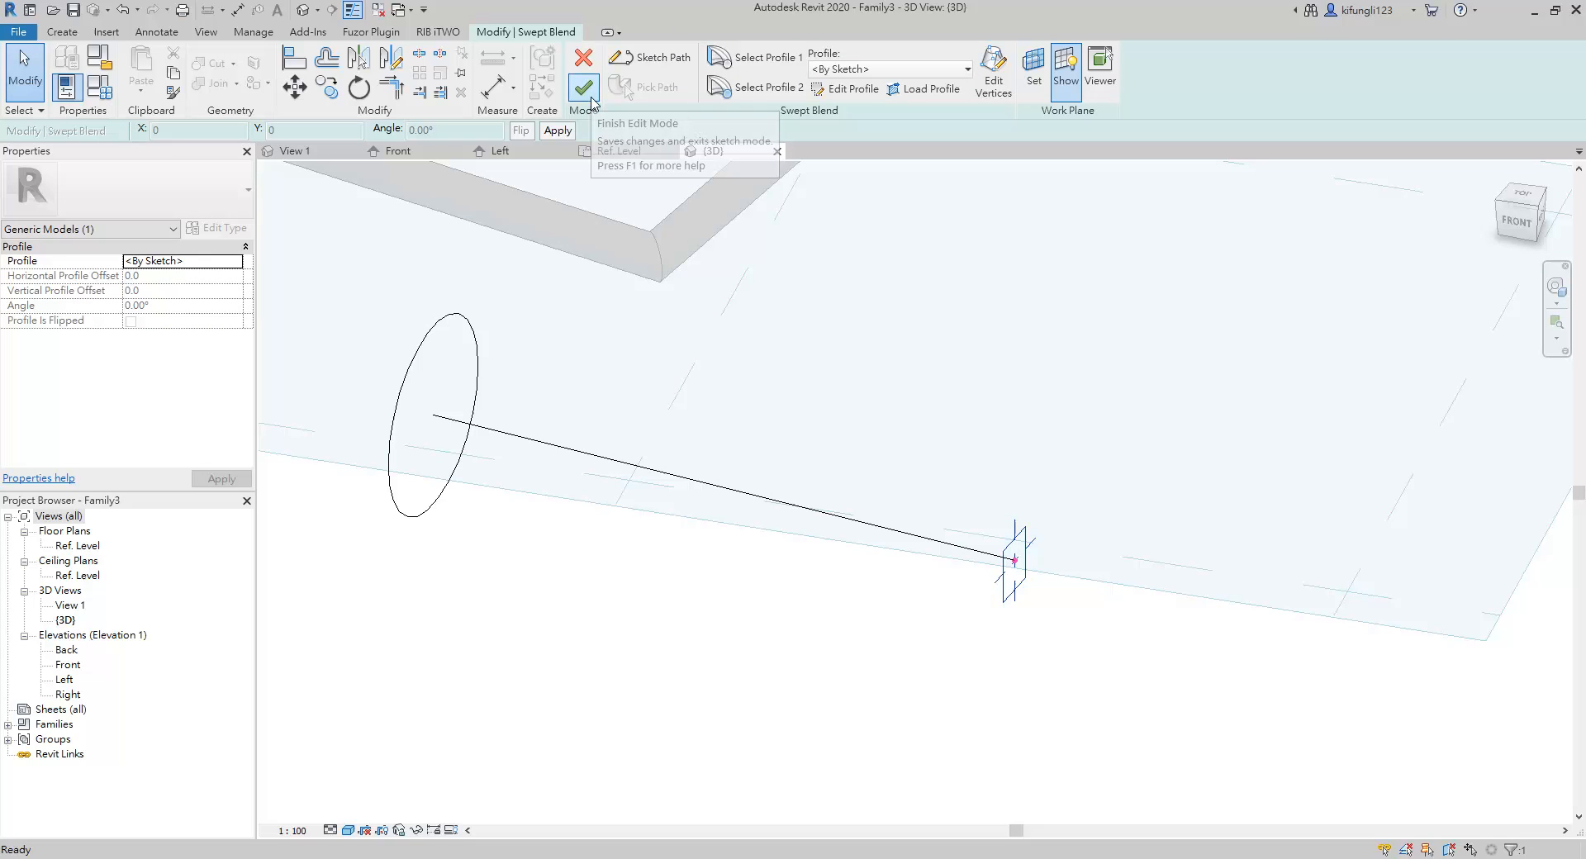
pyautogui.click(584, 88)
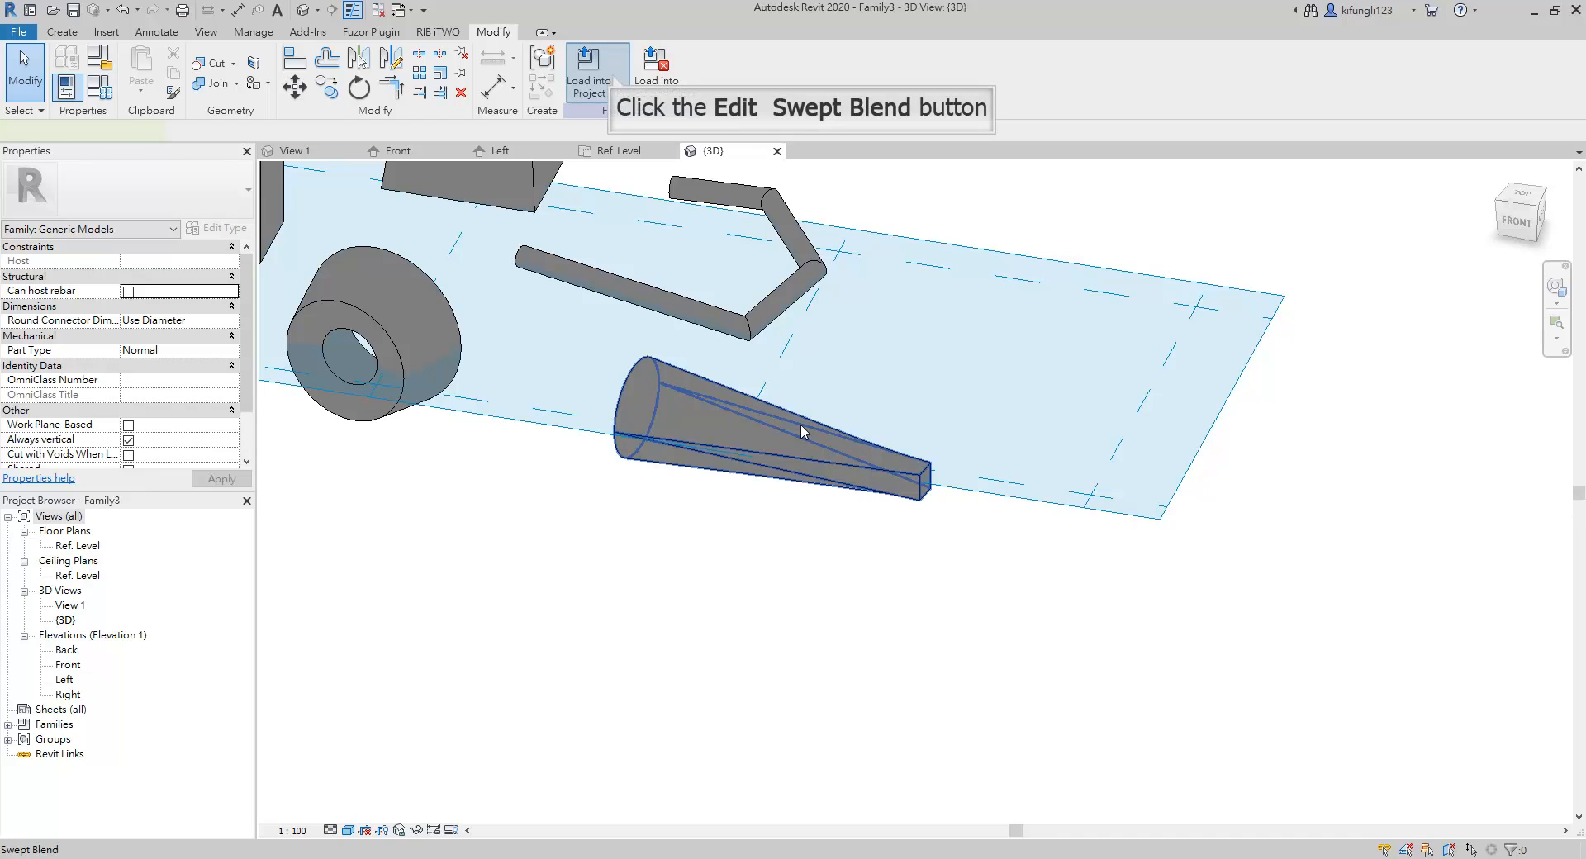
# - Reopen the swept blend's path sketch for editing and delete its straight path line
pyautogui.click(616, 80)
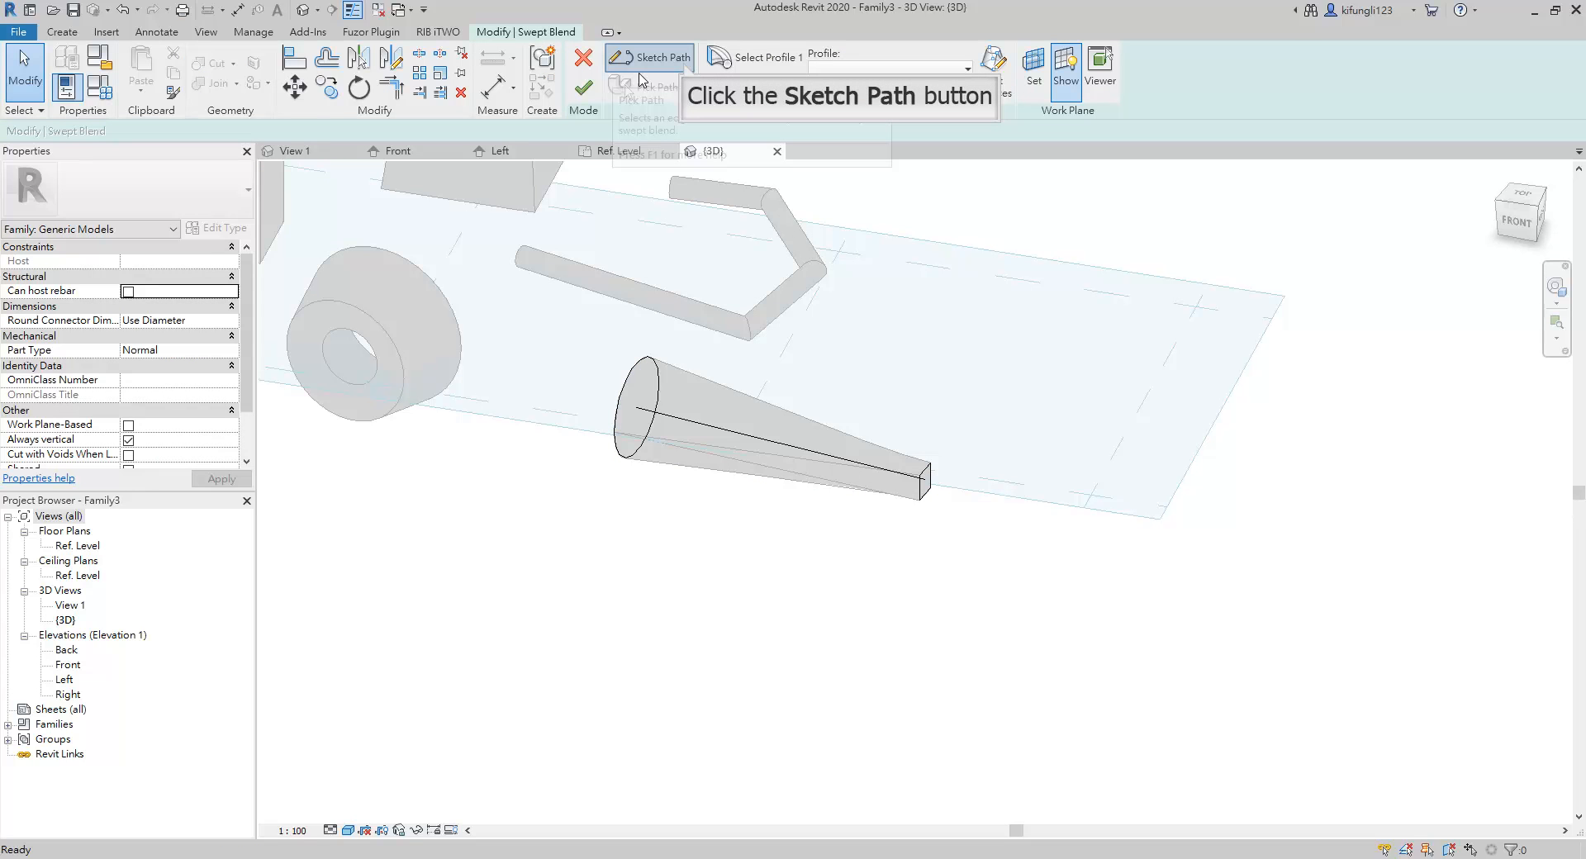
pyautogui.click(679, 61)
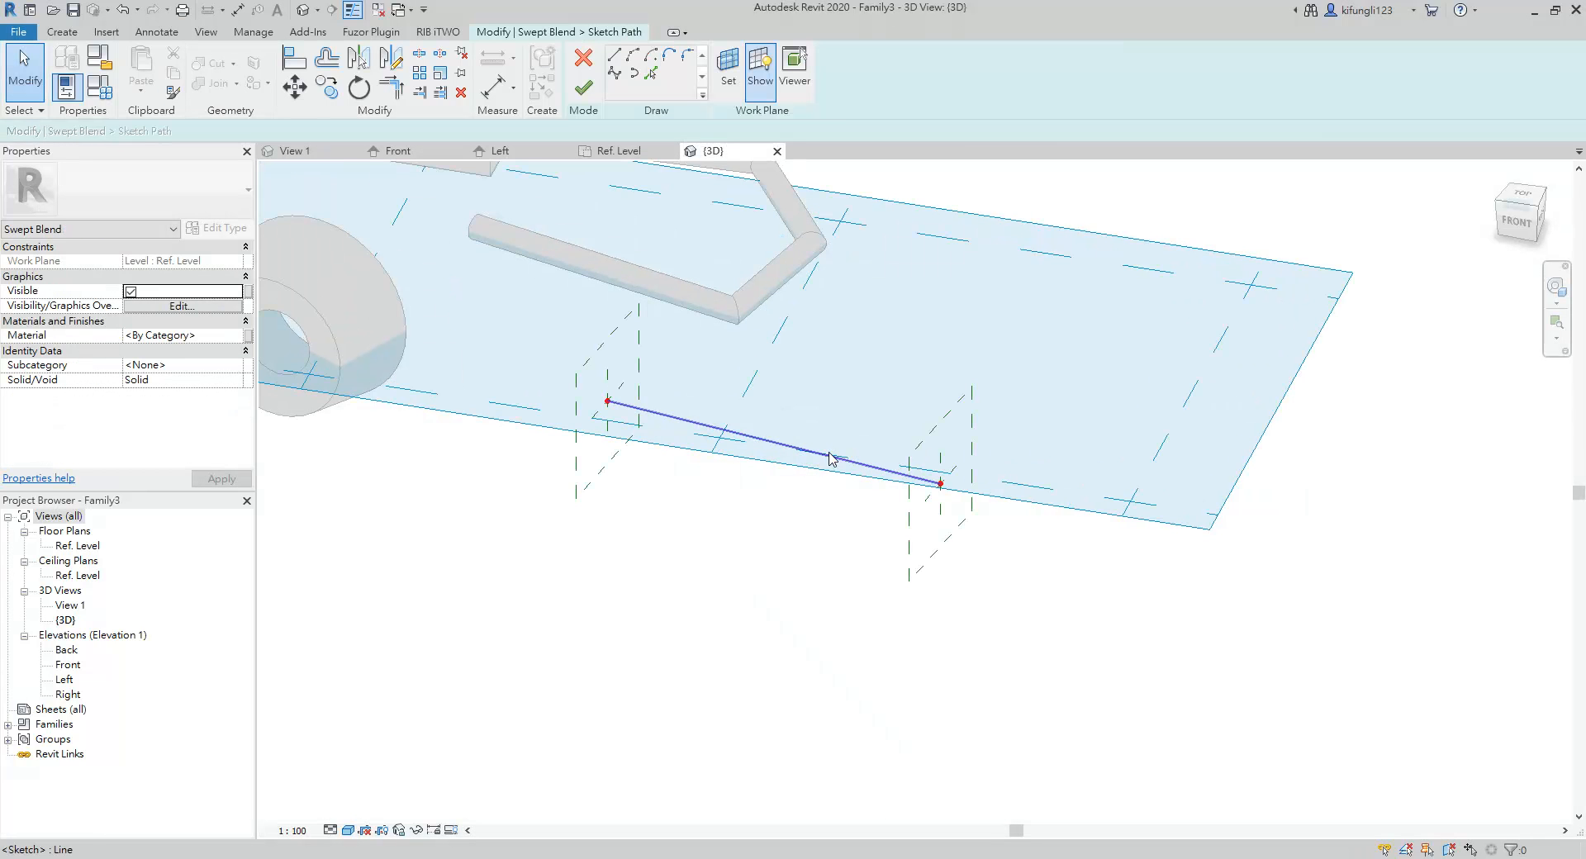
pyautogui.click(756, 437)
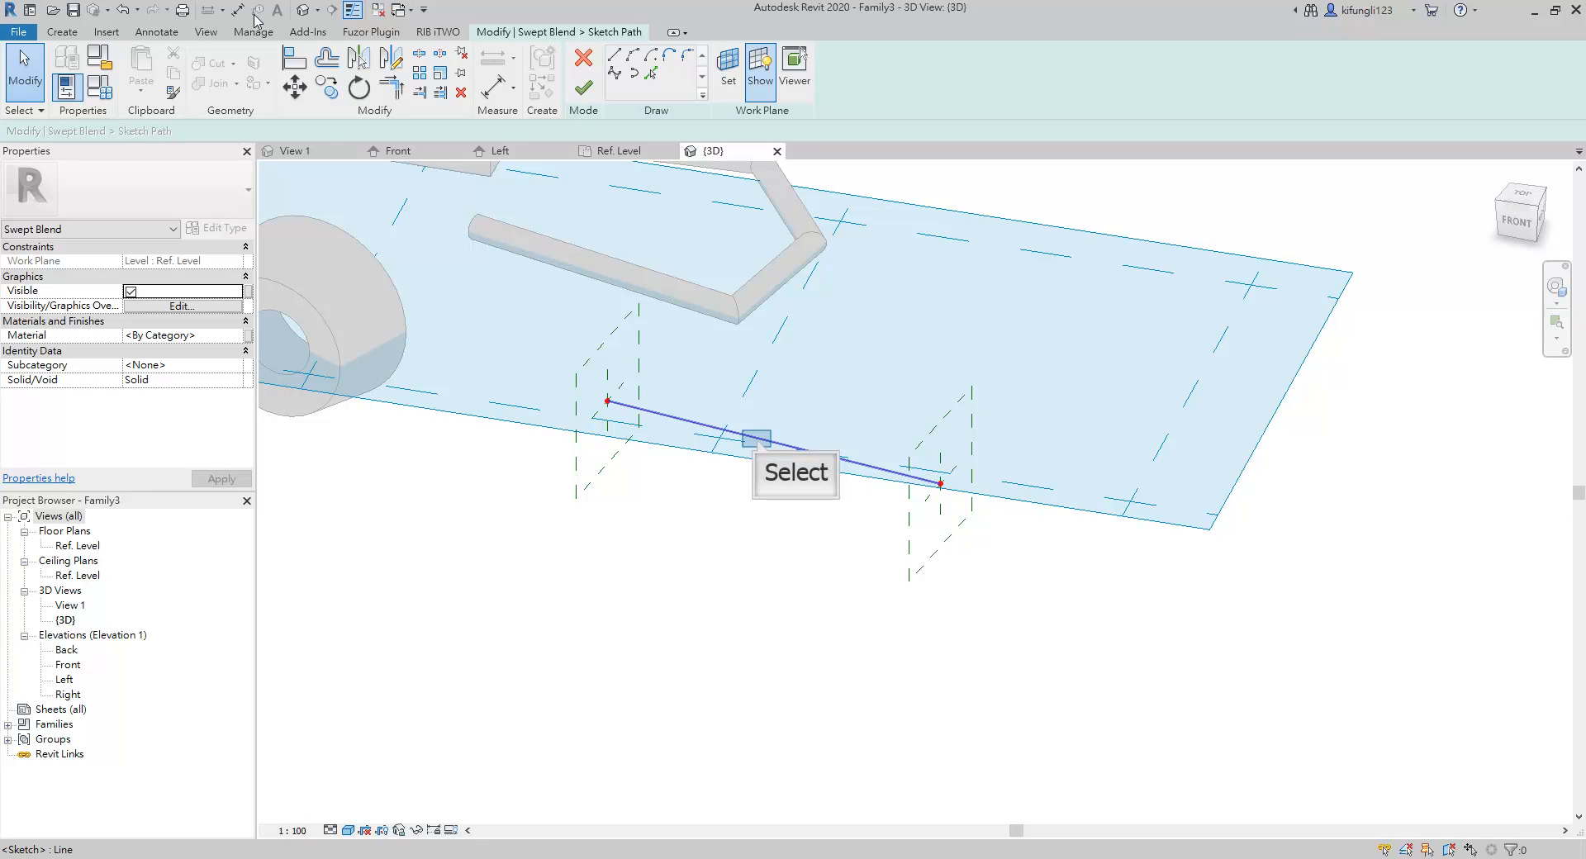
pyautogui.click(757, 441)
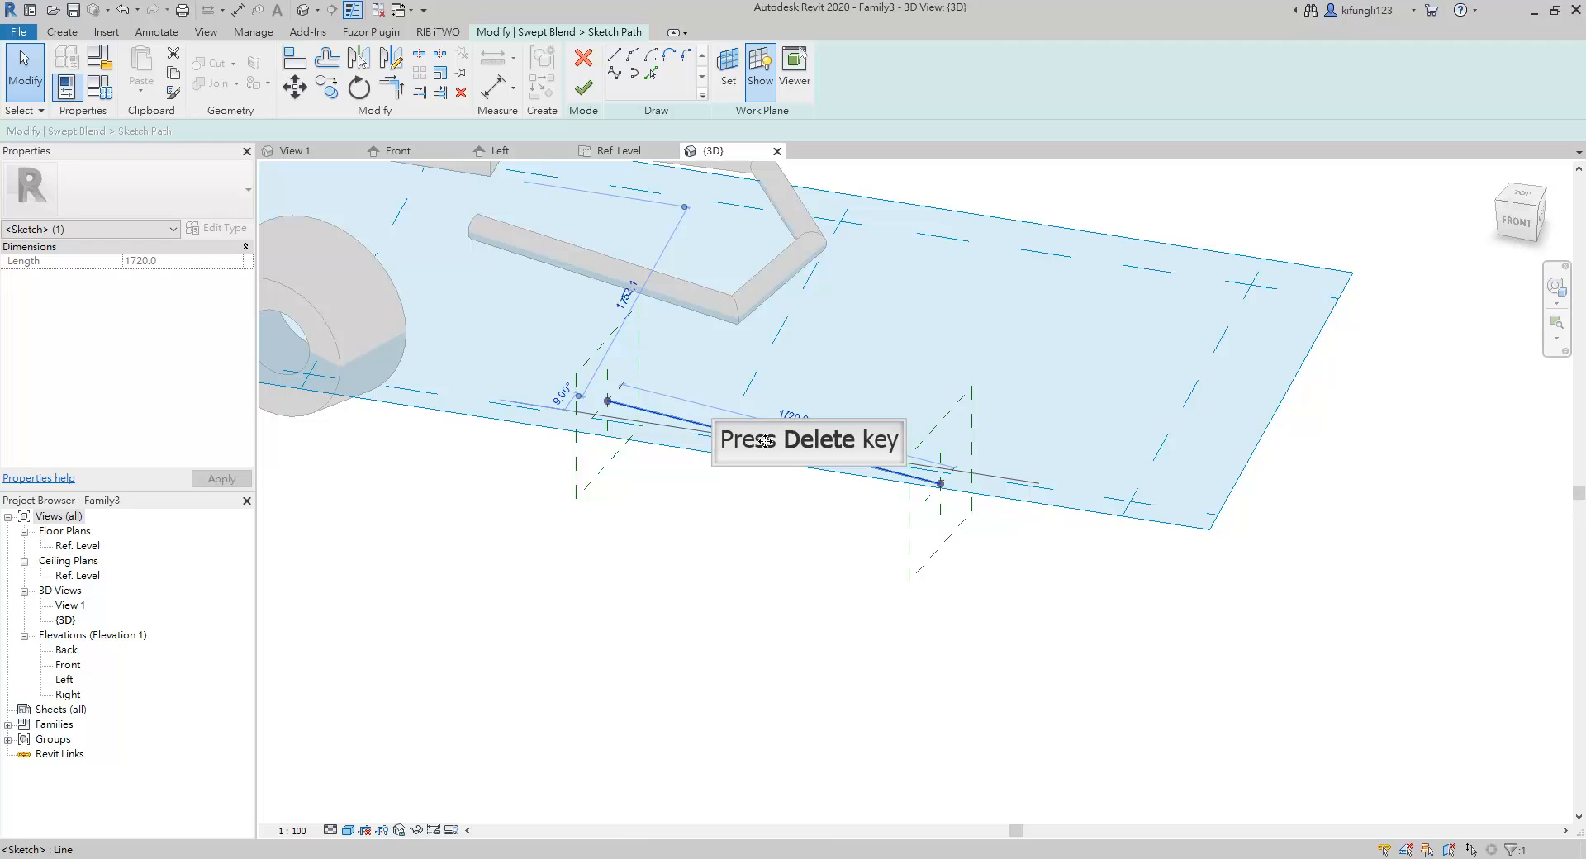
pyautogui.press('Delete')
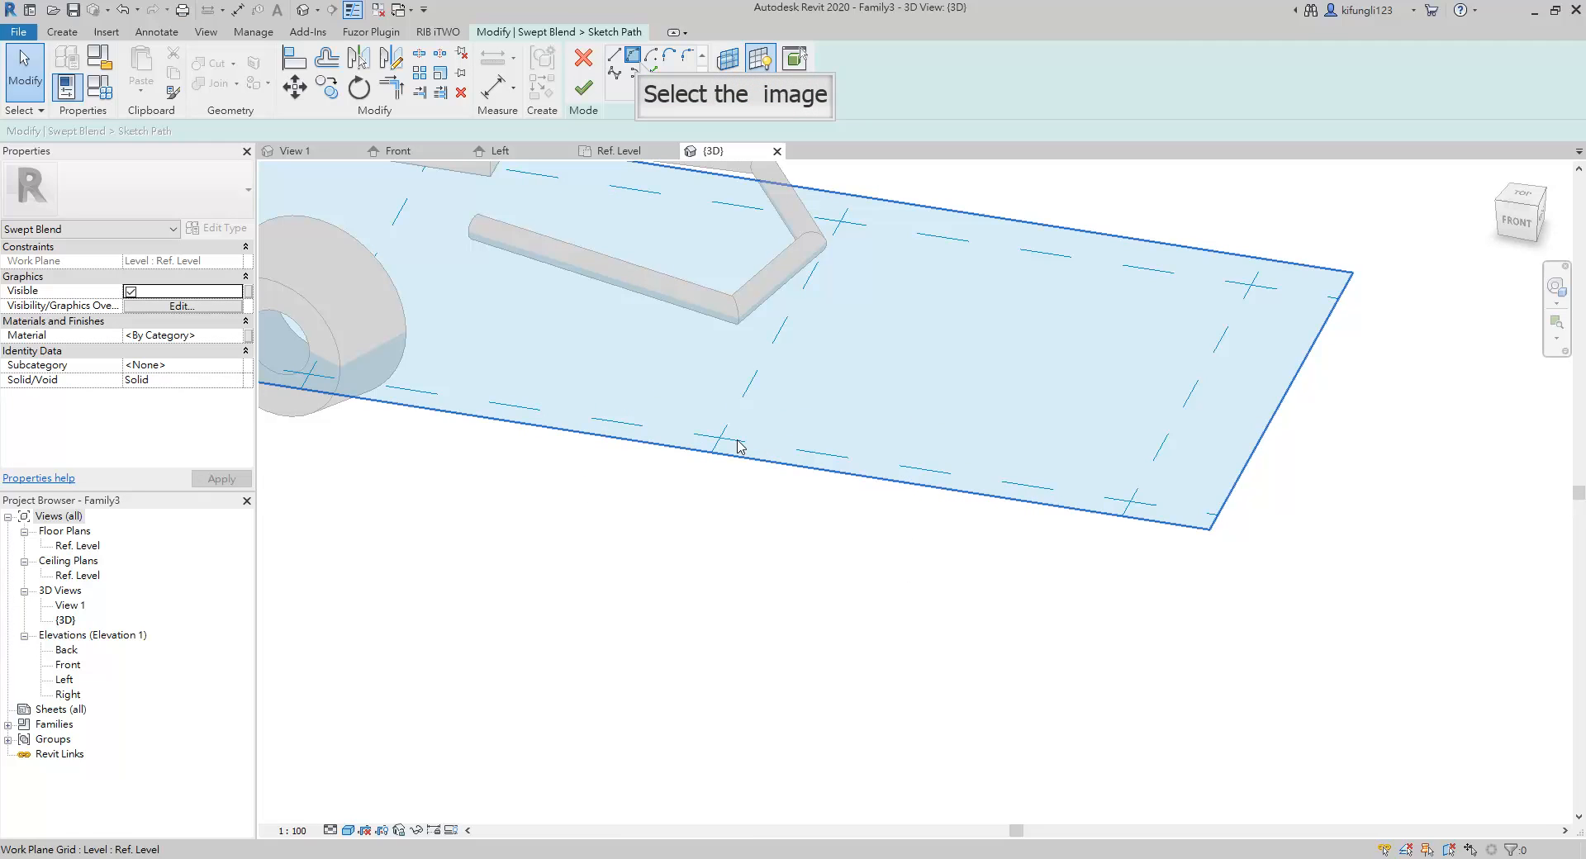
# - Sketch a three-point arc path of about 1815 mm radius across a chord of about 1860 mm and finish the path and swept blend
pyautogui.click(634, 58)
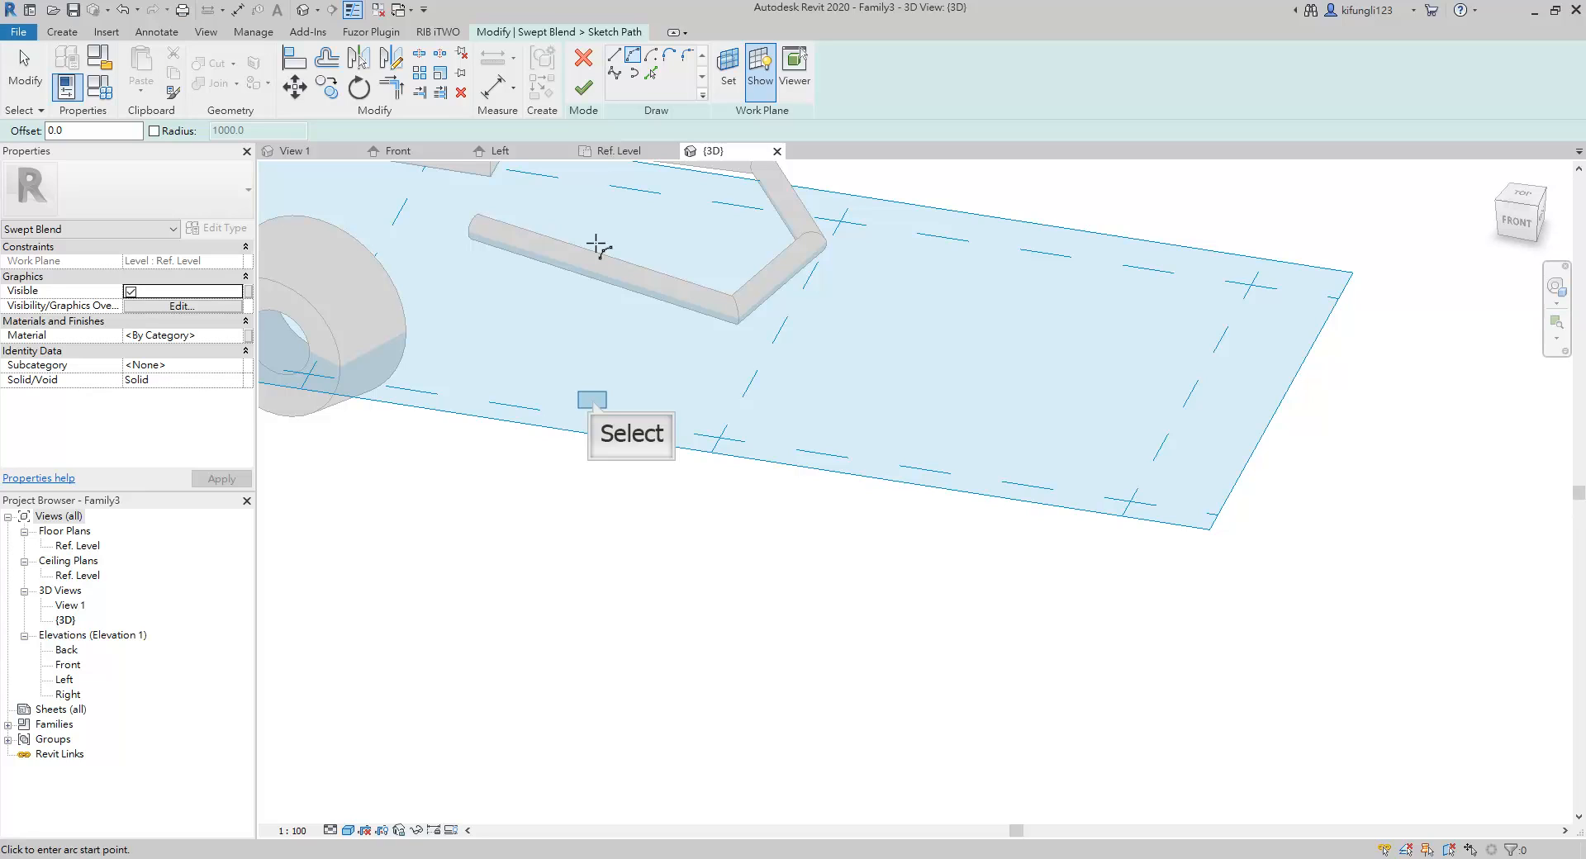
pyautogui.click(592, 400)
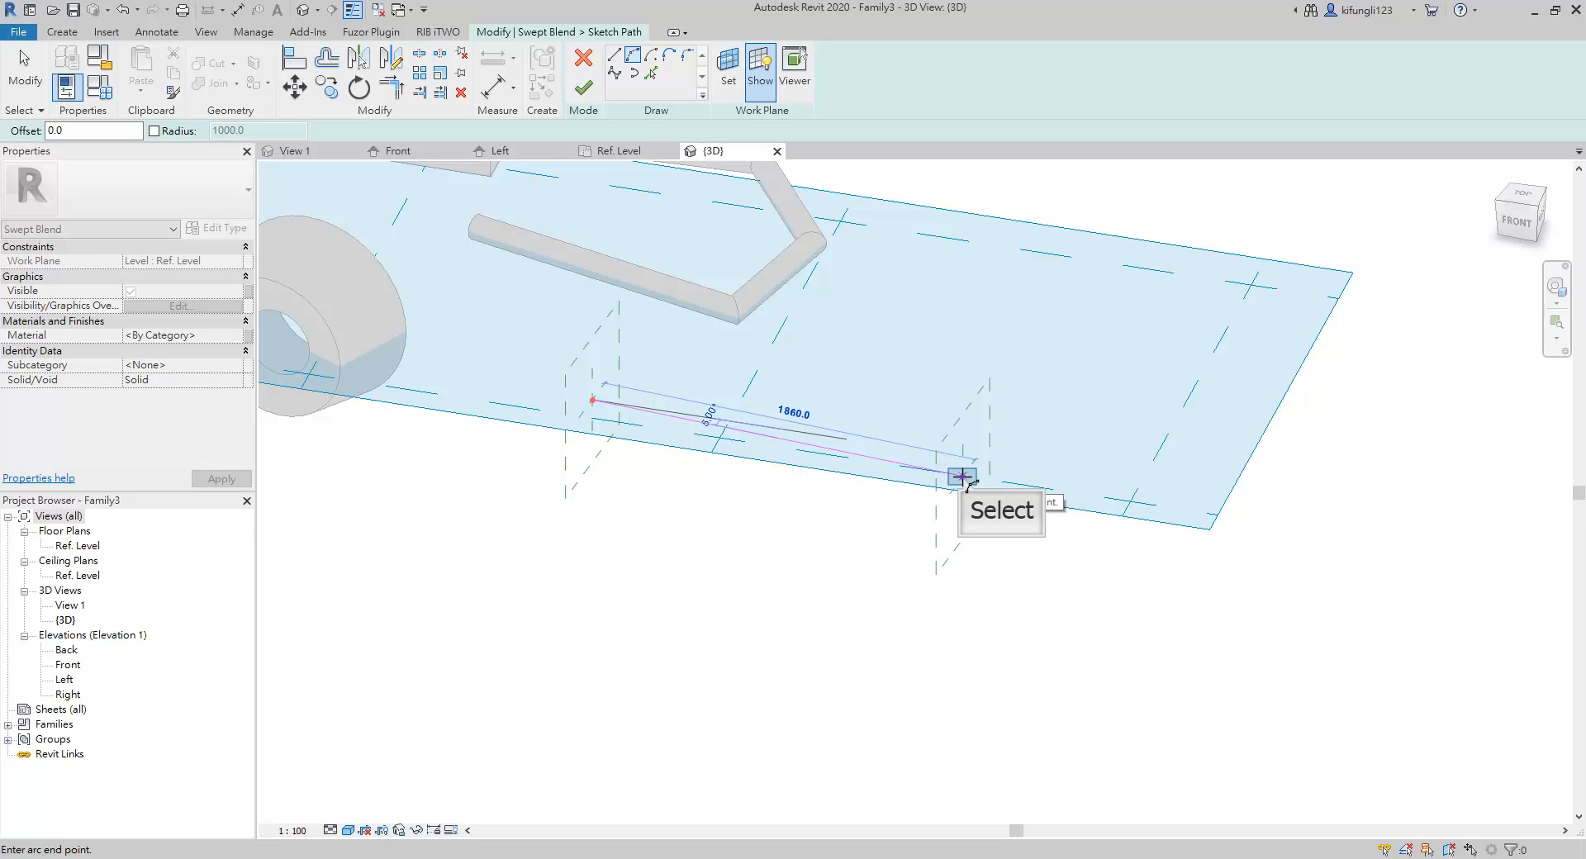
pyautogui.click(962, 476)
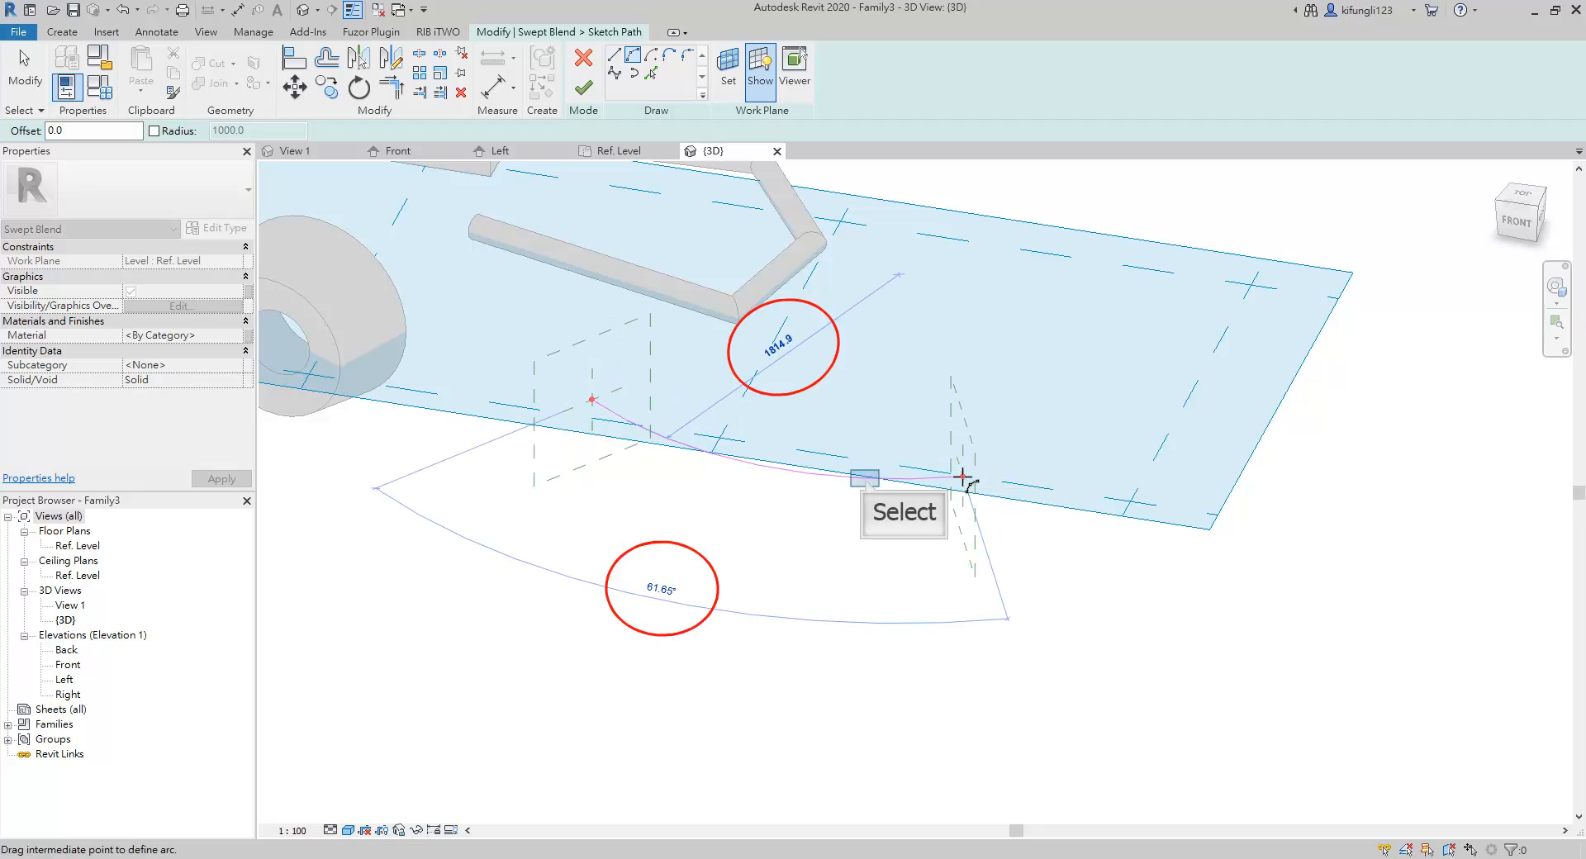
pyautogui.click(865, 479)
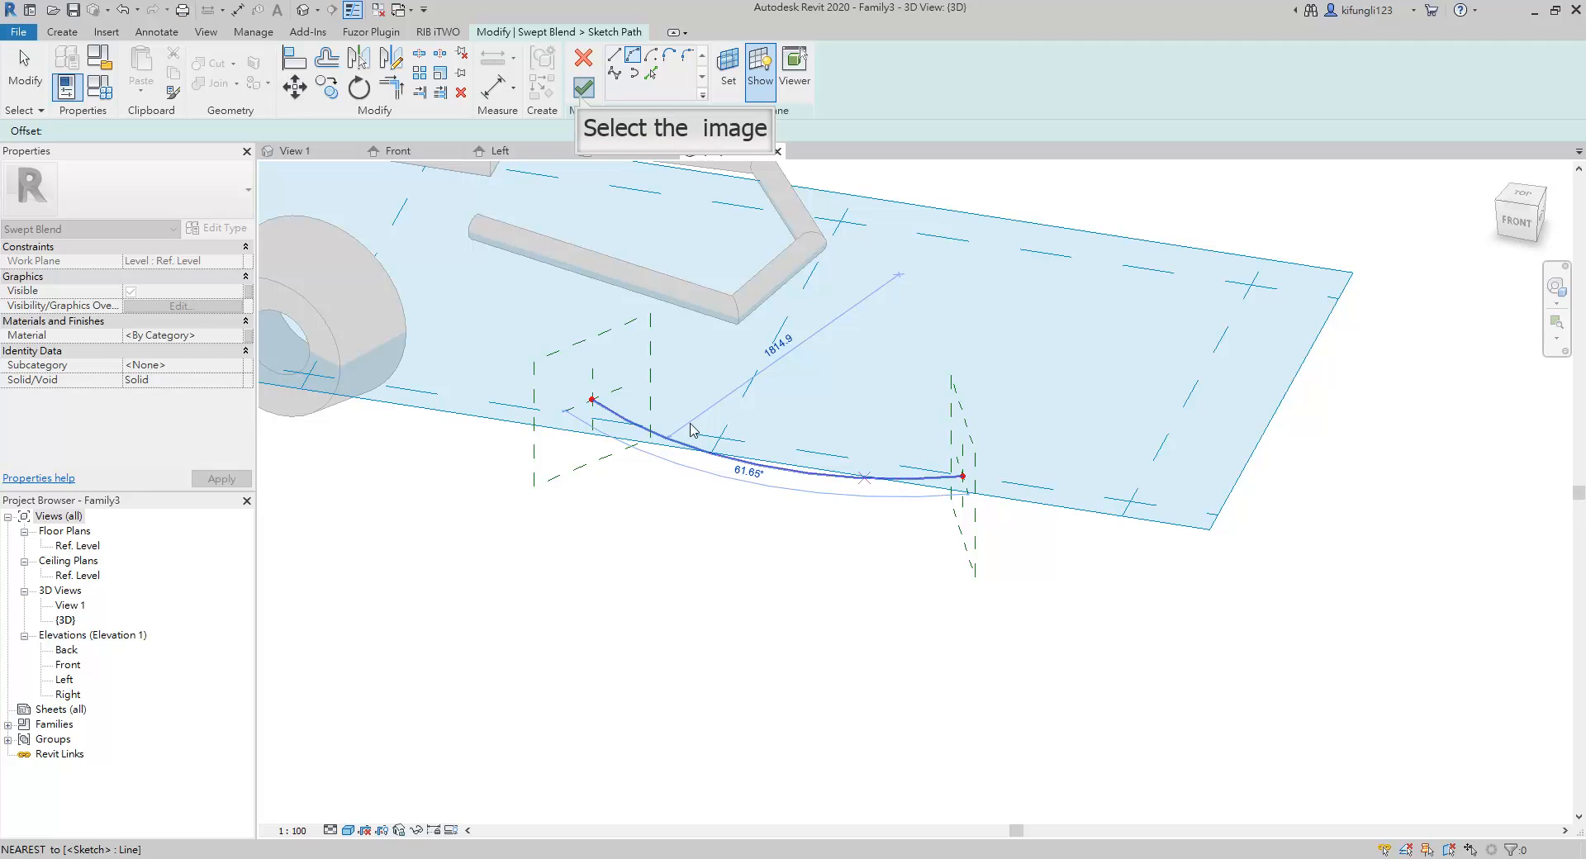
pyautogui.click(583, 89)
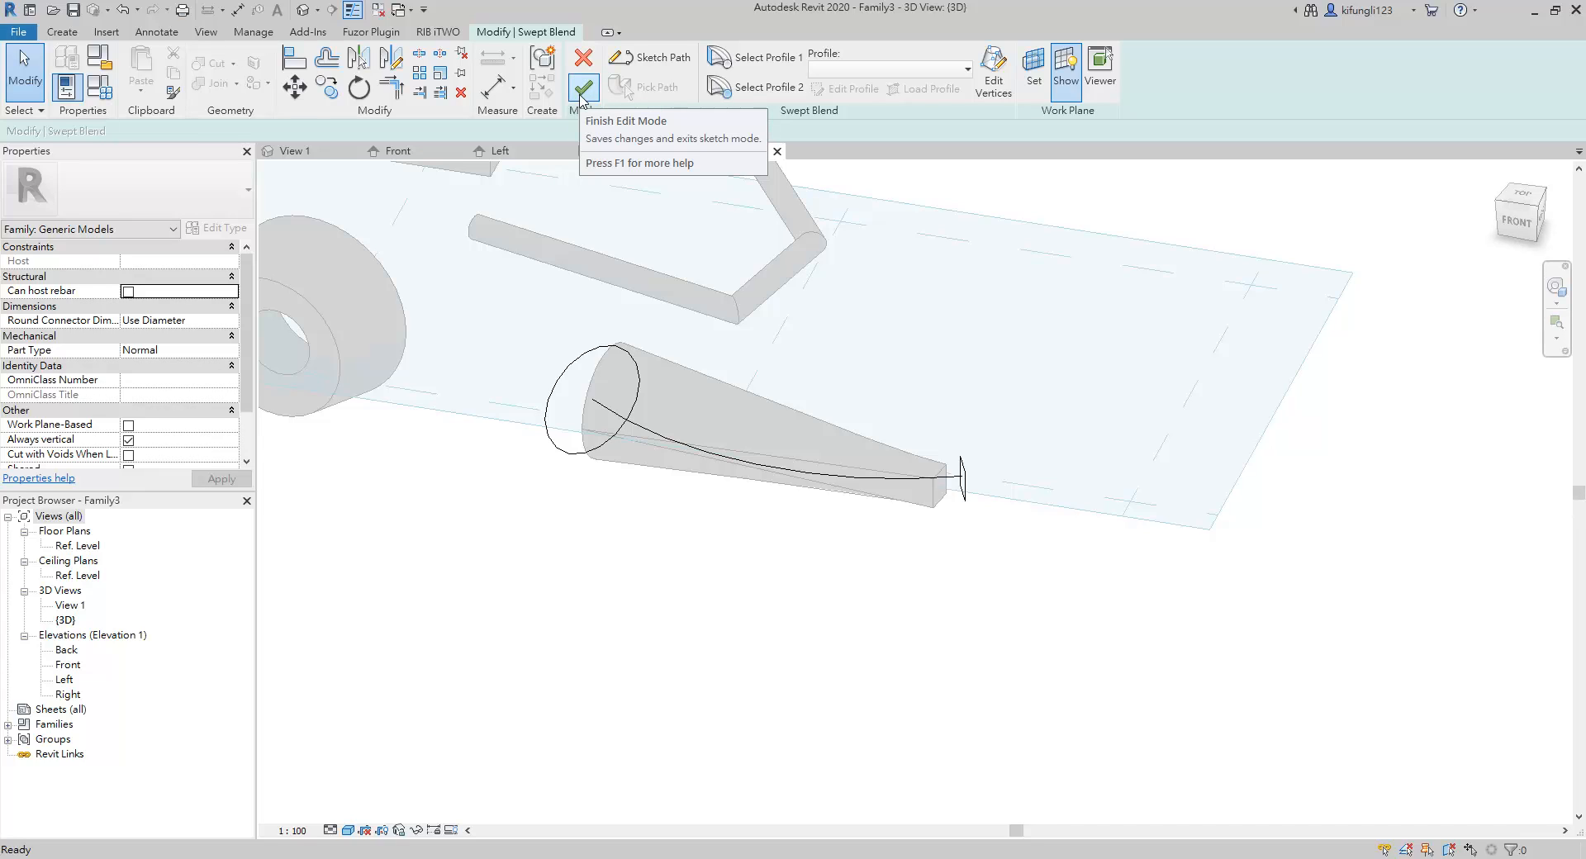
pyautogui.click(583, 89)
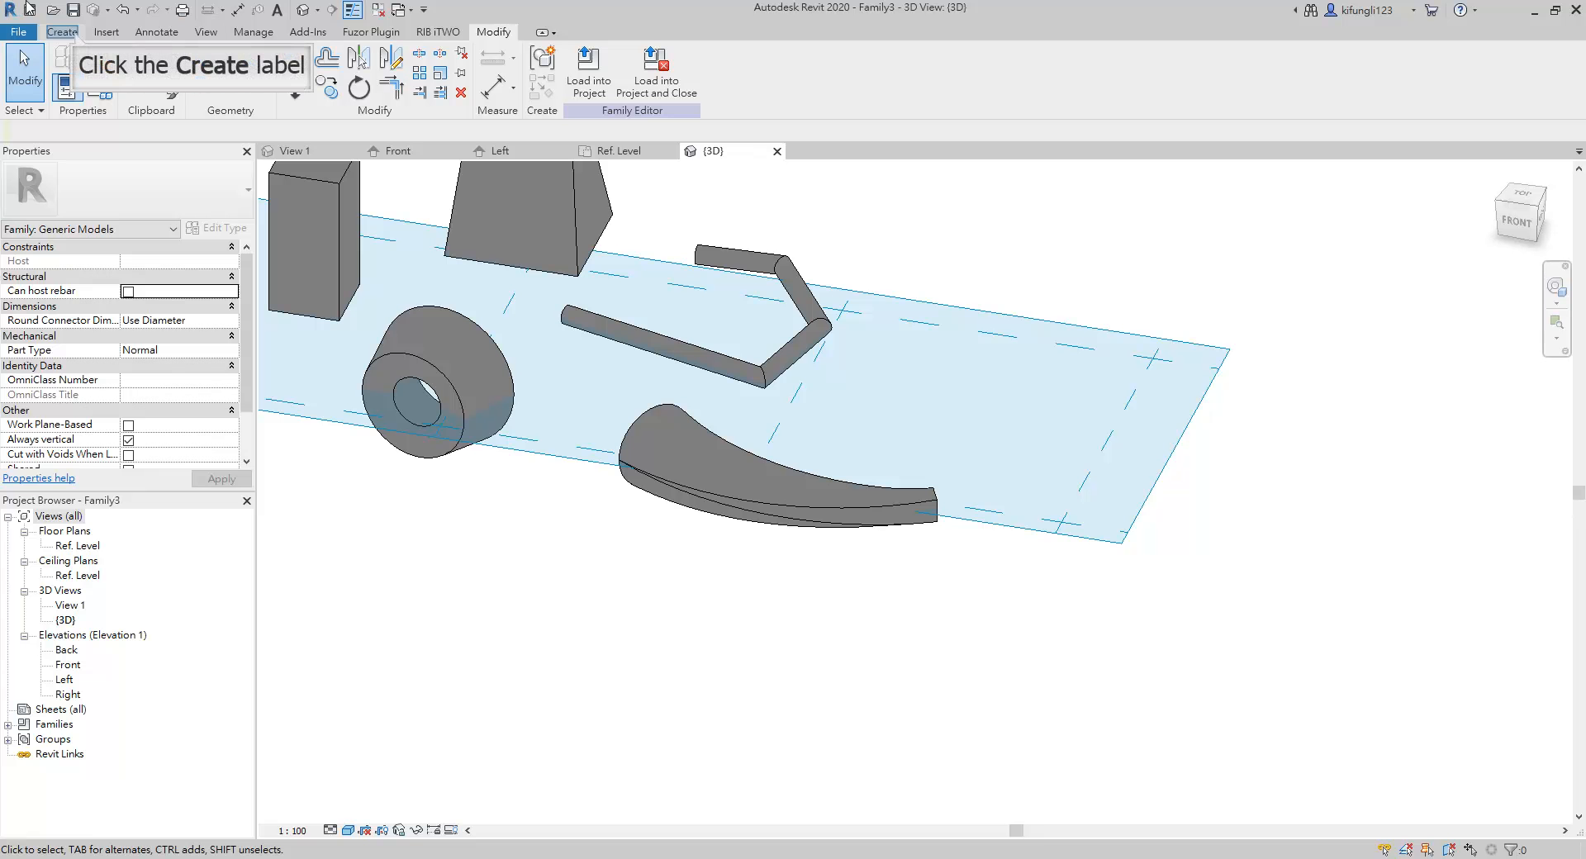
# - Create a 250 mm deep void extrusion from a rectangle about 280 by 440 mm overlapping the rectangular block's front corner
pyautogui.click(73, 32)
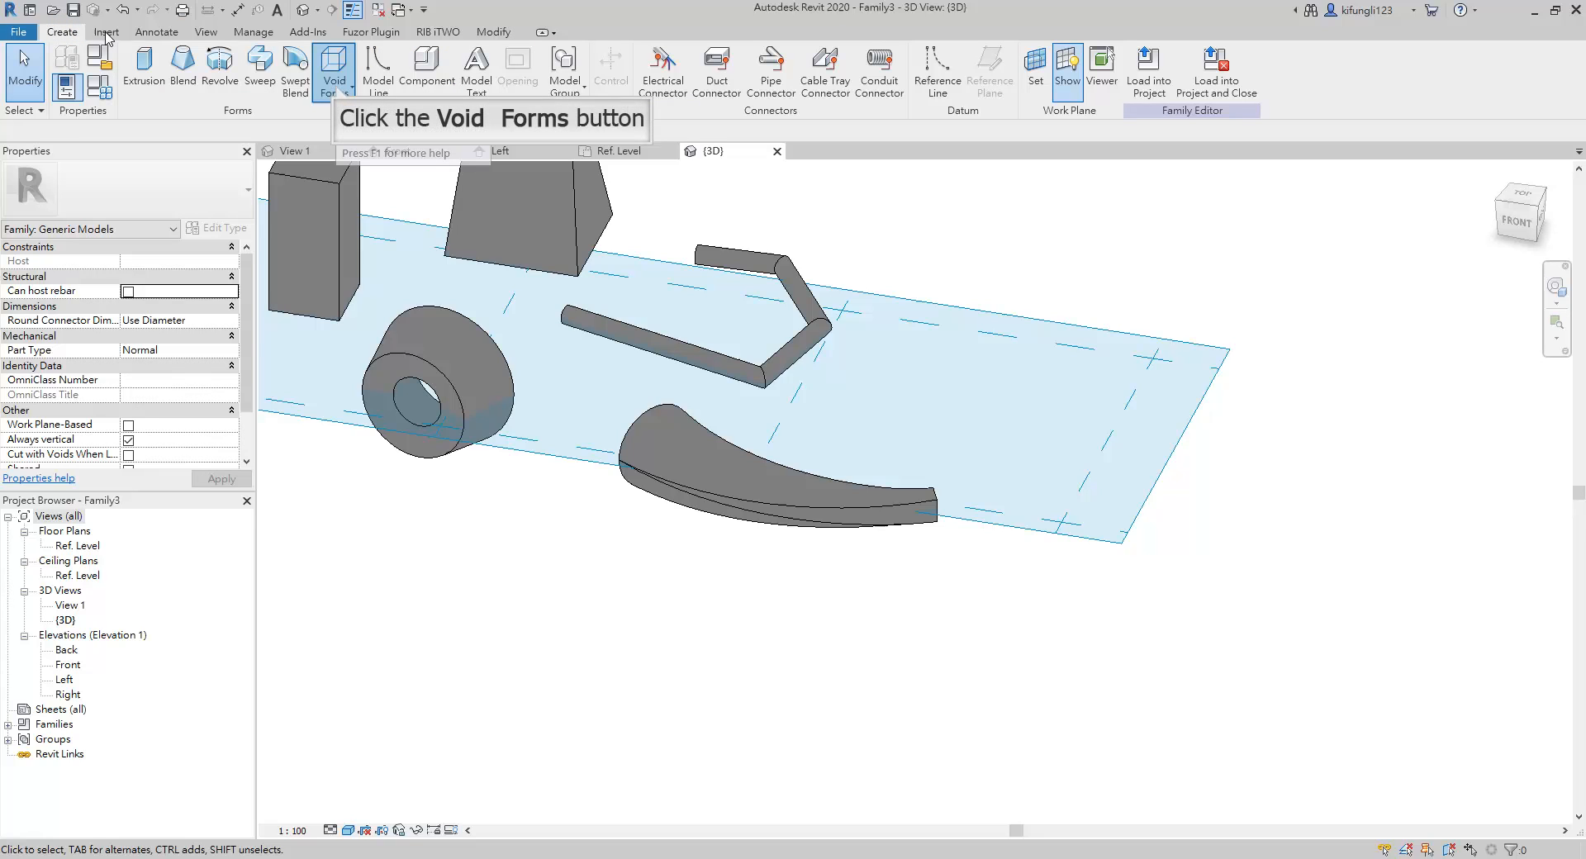
pyautogui.click(336, 87)
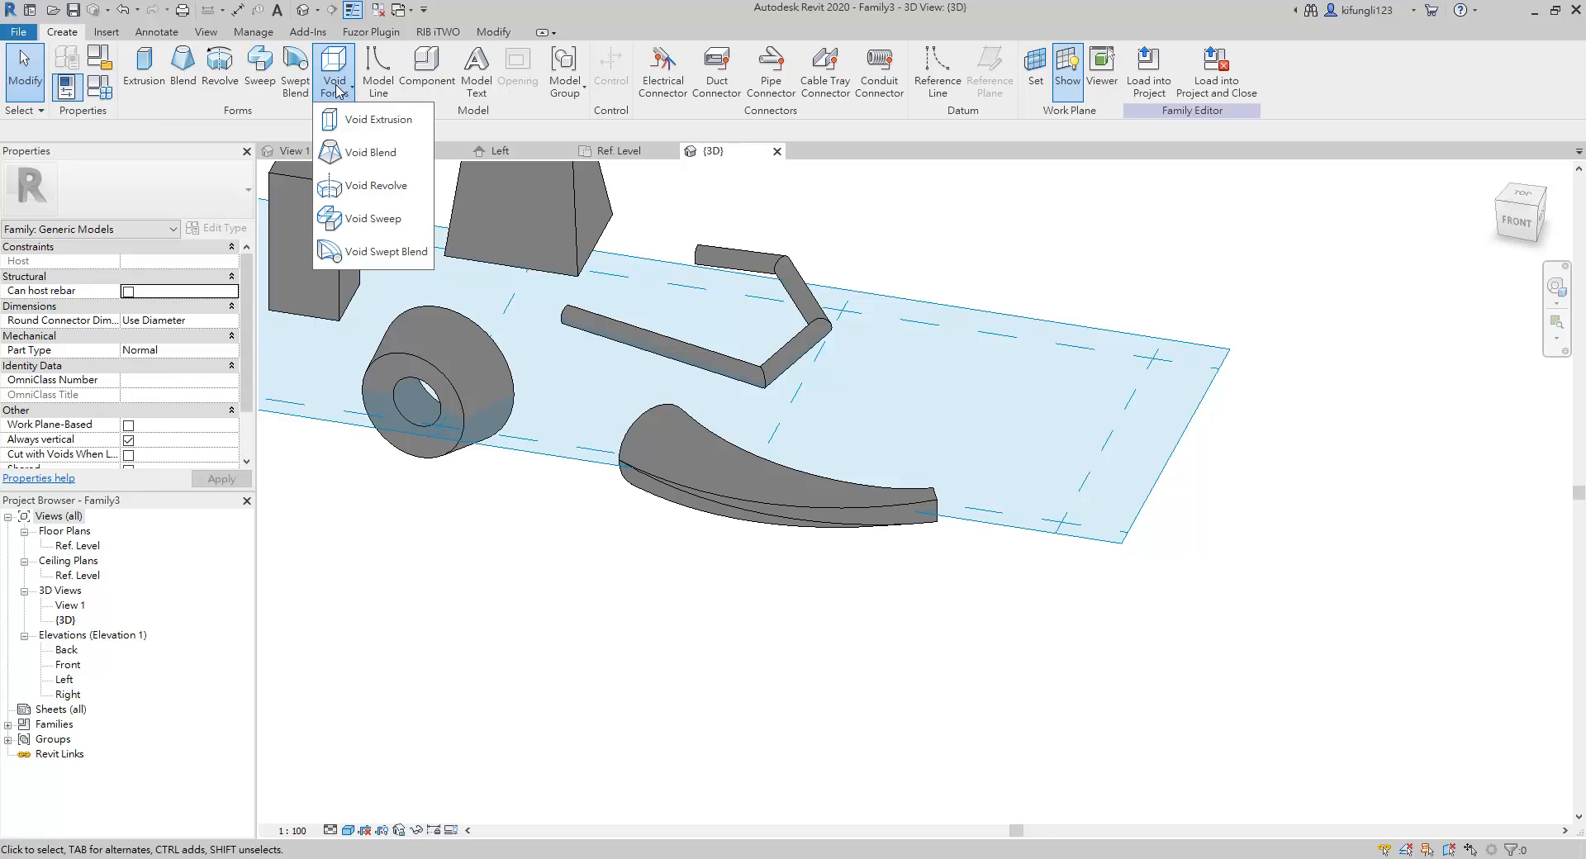
pyautogui.click(368, 121)
pyautogui.moveTo(421, 394); pyautogui.dragTo(899, 572, button='middle')
pyautogui.scroll(2, 900, 572)
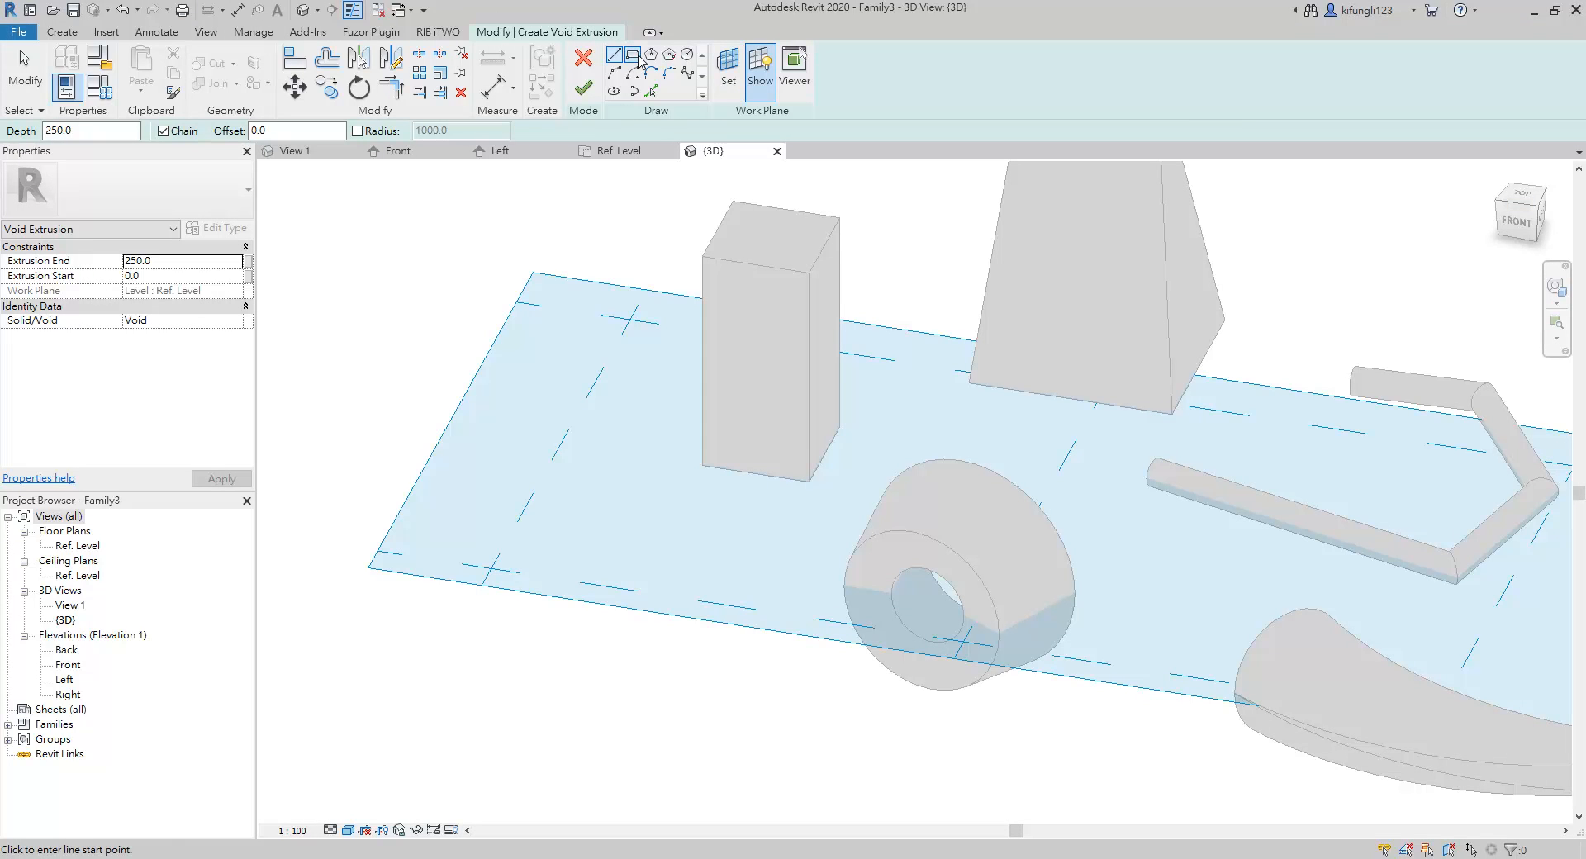
pyautogui.click(634, 57)
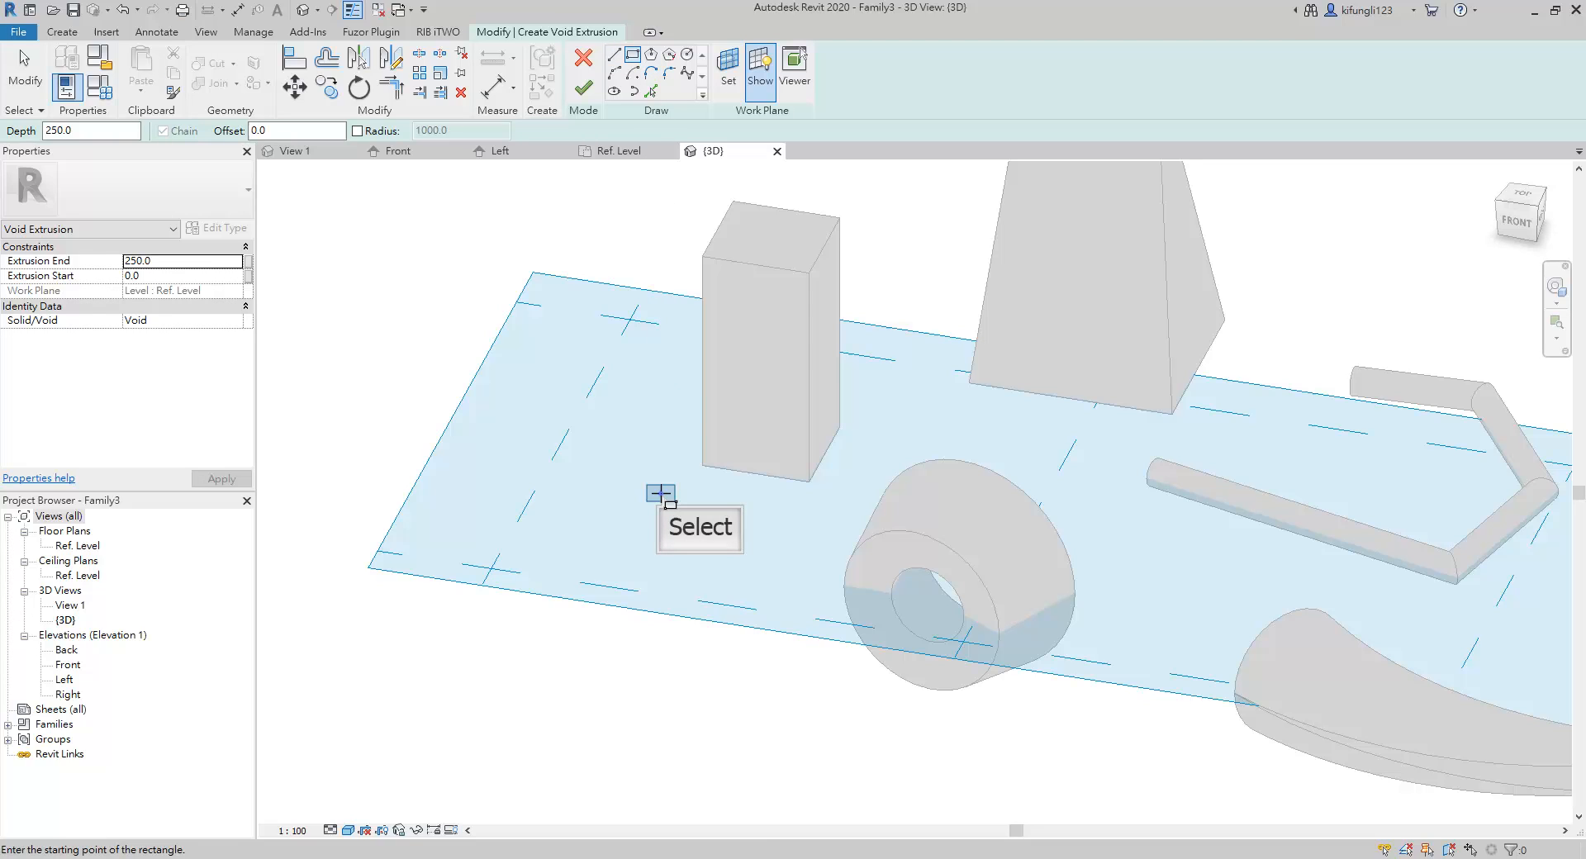
pyautogui.click(756, 450)
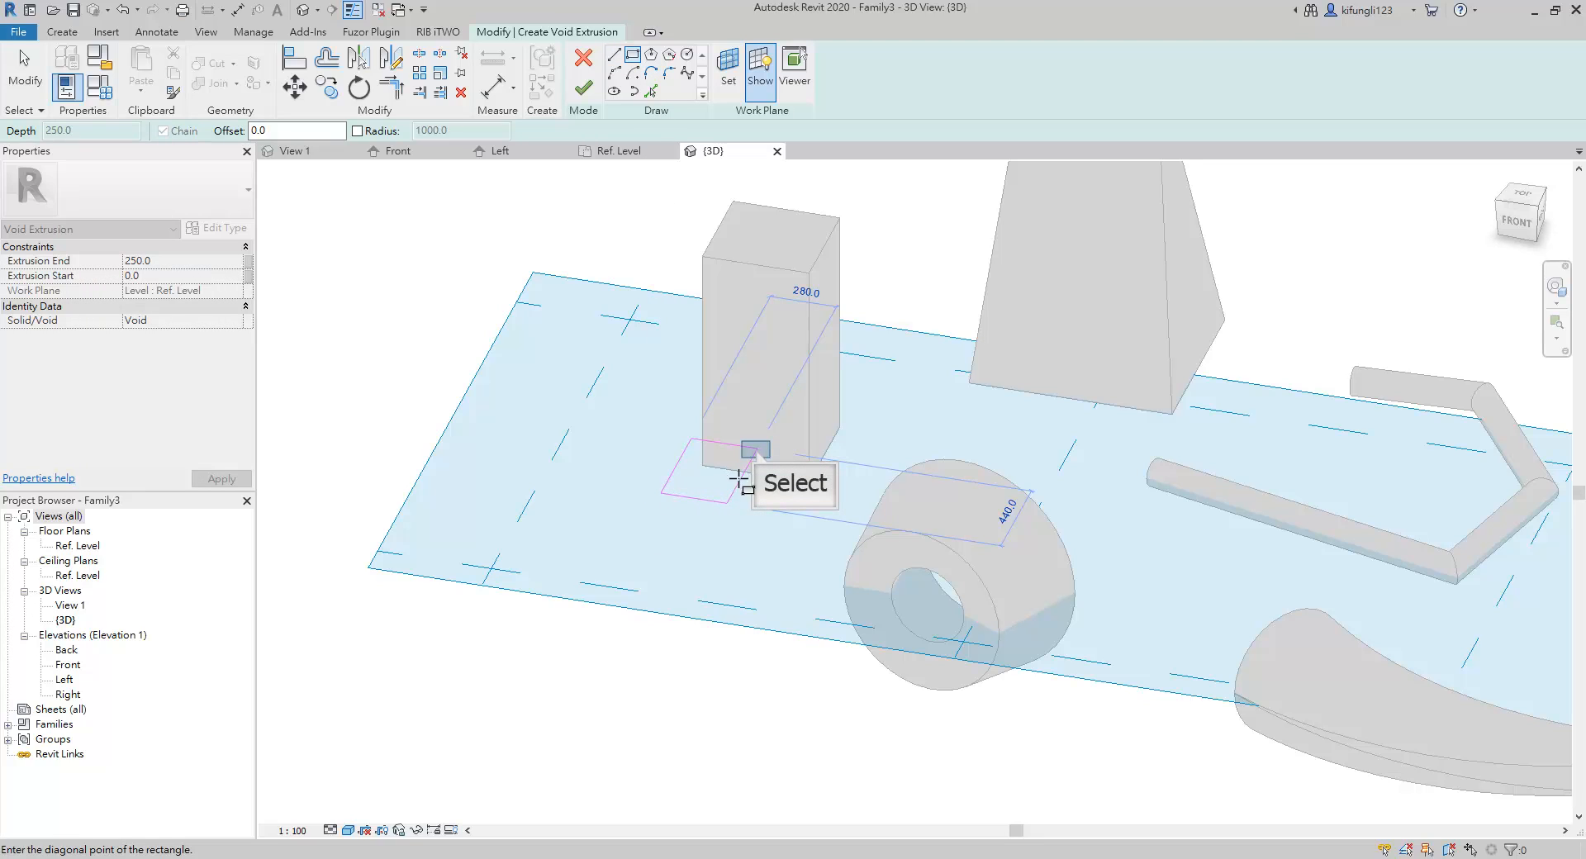
pyautogui.click(756, 450)
pyautogui.scroll(-2, 756, 450)
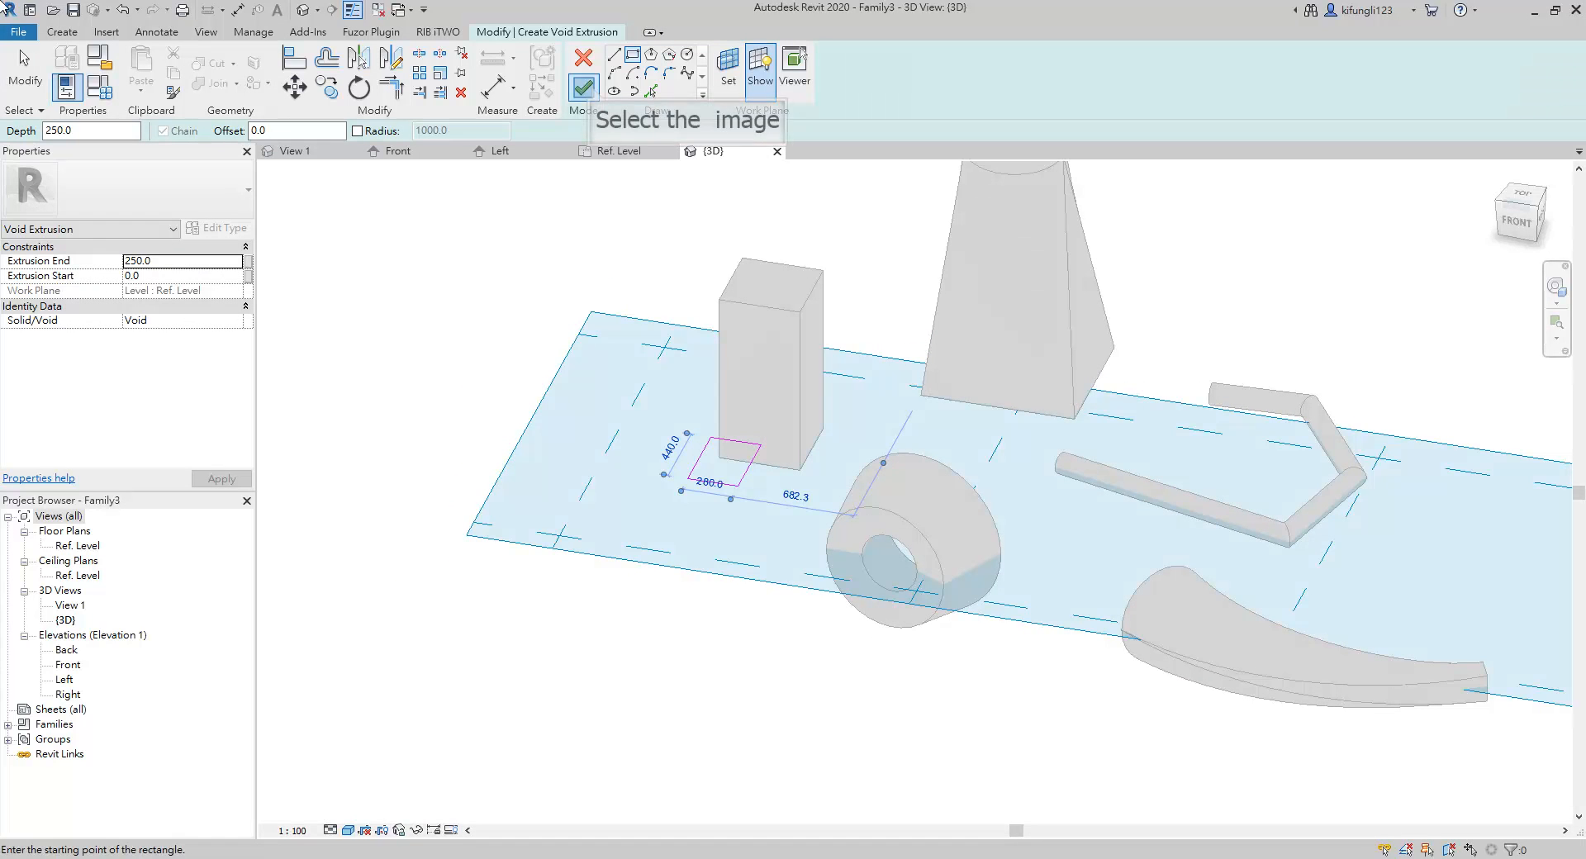
pyautogui.click(583, 86)
# - Stretch the void extrusion's top face up to about 622 mm and deselect it to cut the block
pyautogui.scroll(3, 712, 591)
pyautogui.moveTo(712, 592)
pyautogui.keyDown('shift'); pyautogui.mouseDown(button='middle')
pyautogui.moveTo(831, 343)
pyautogui.moveTo(736, 587)
pyautogui.mouseUp(button='middle'); pyautogui.keyUp('shift')
pyautogui.scroll(3, 680, 388)
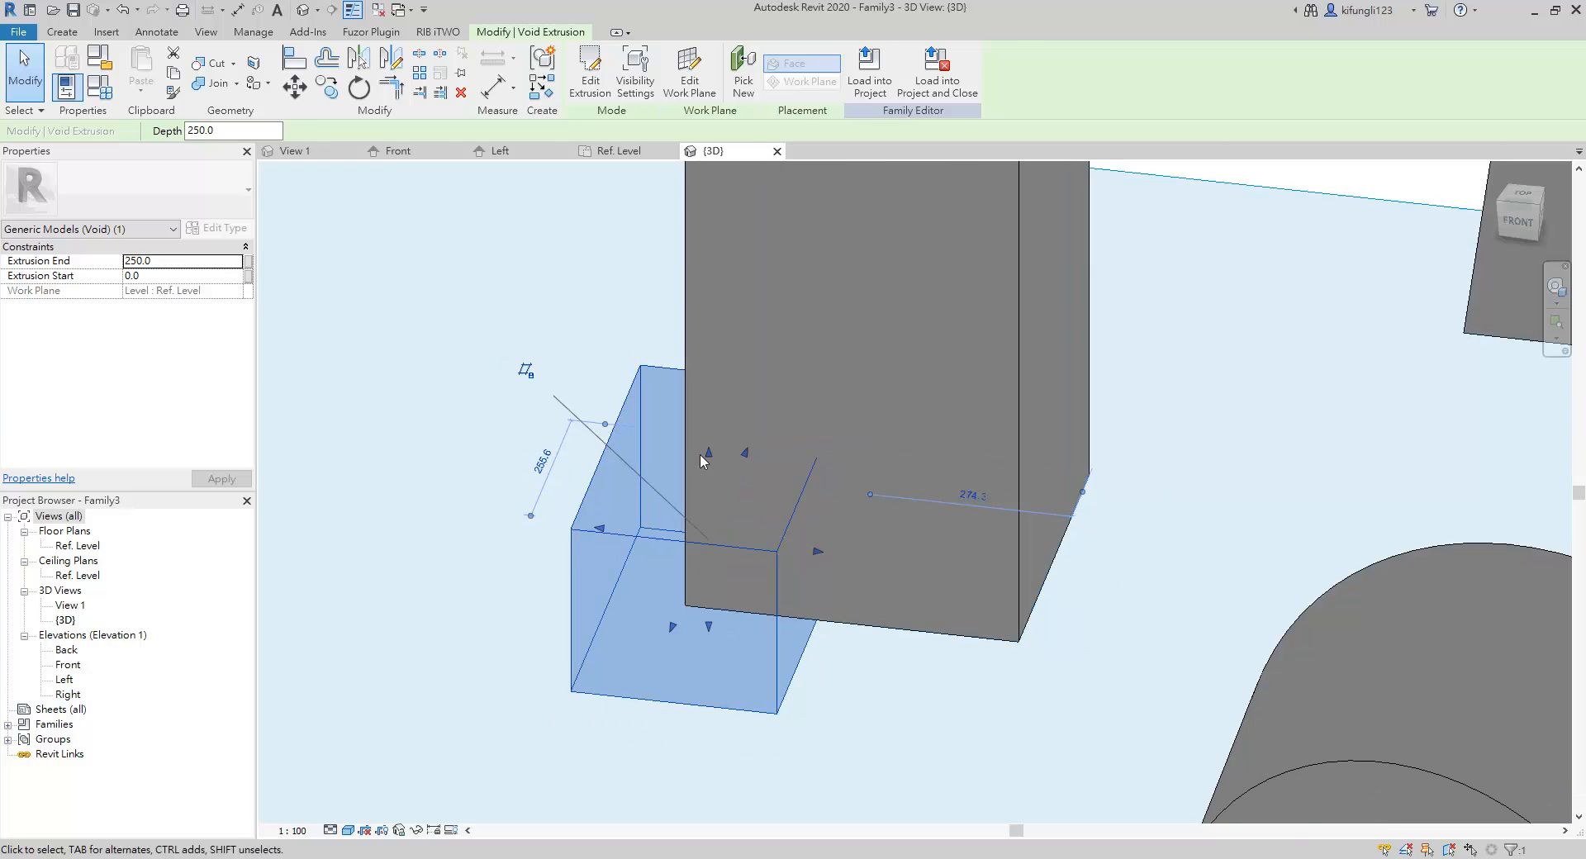
pyautogui.moveTo(710, 457); pyautogui.dragTo(717, 218)
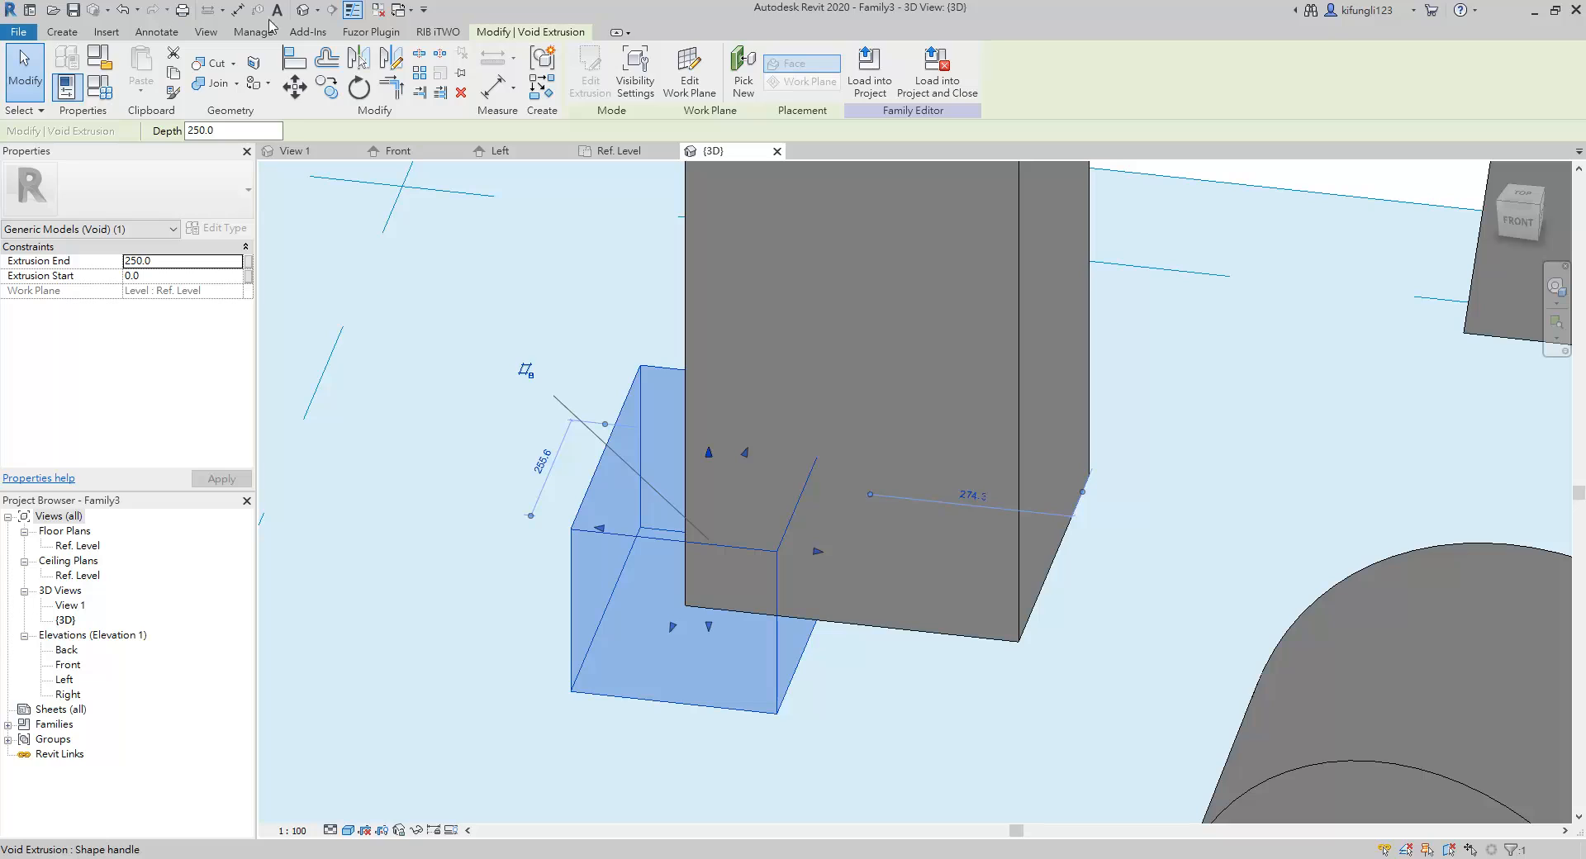
pyautogui.scroll(-3, 712, 465)
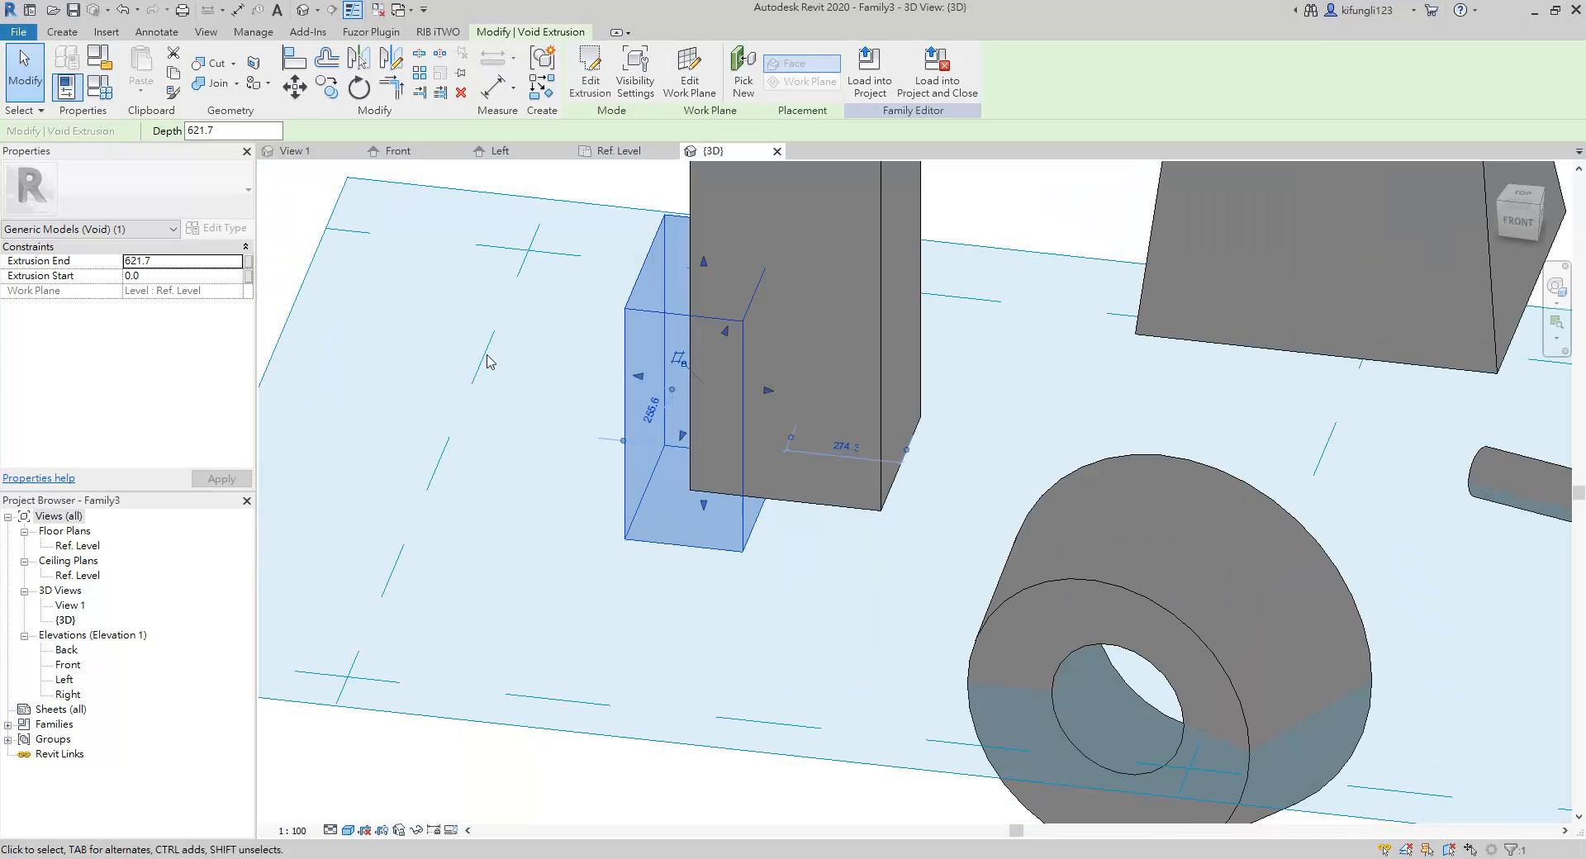
pyautogui.click(531, 477)
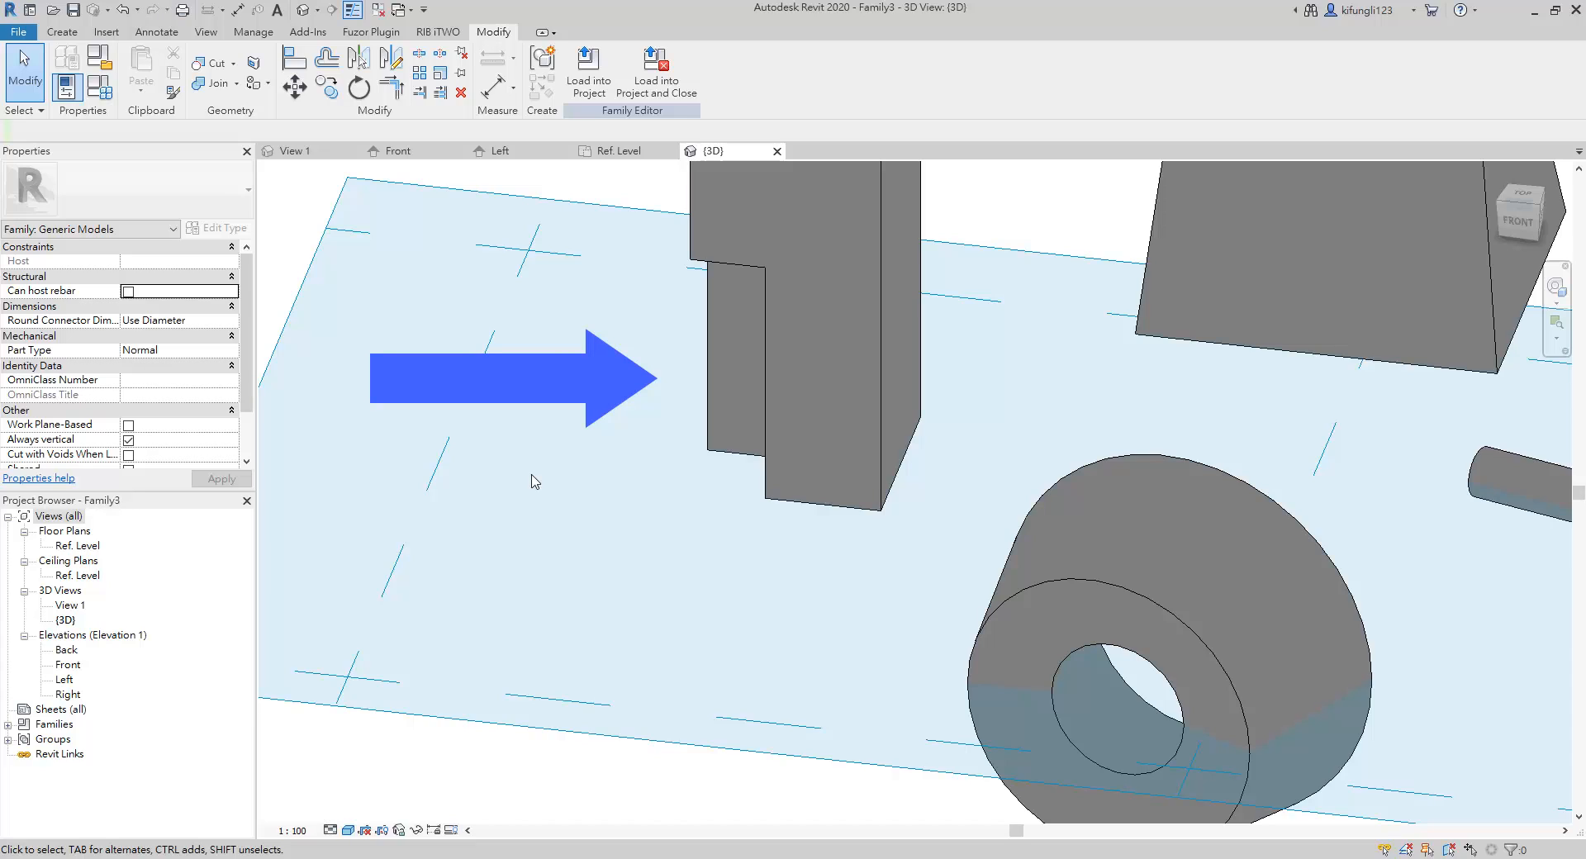
# - Select the void at the block's notch, move it sideways clear of the block and deselect it
pyautogui.scroll(-4, 531, 481)
pyautogui.keyDown('shift'); pyautogui.moveTo(556, 528); pyautogui.dragTo(694, 545, button='middle'); pyautogui.keyUp('shift')
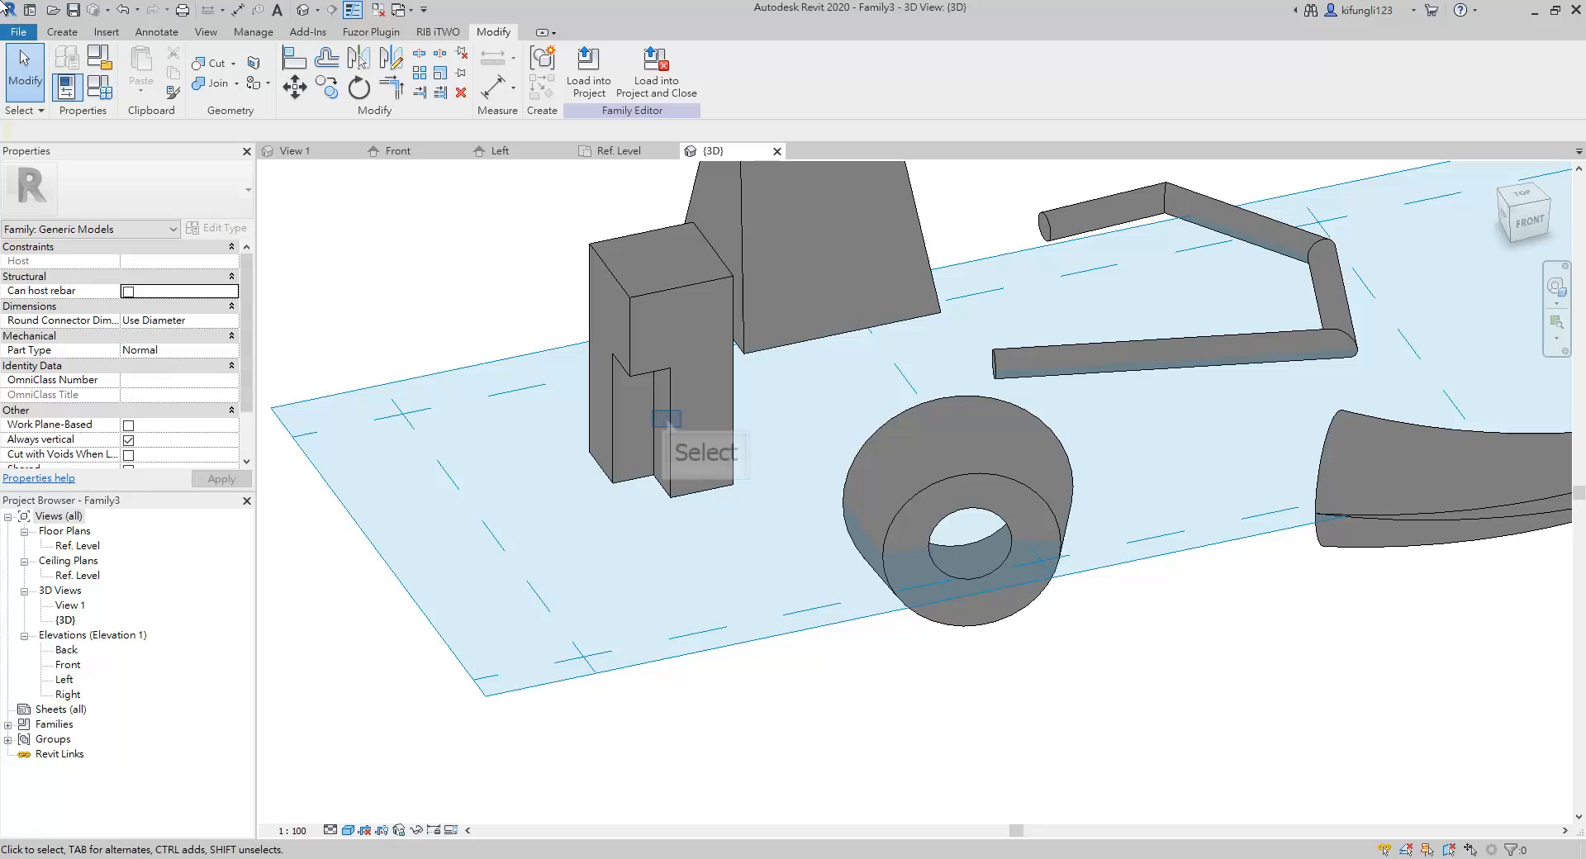
pyautogui.click(667, 420)
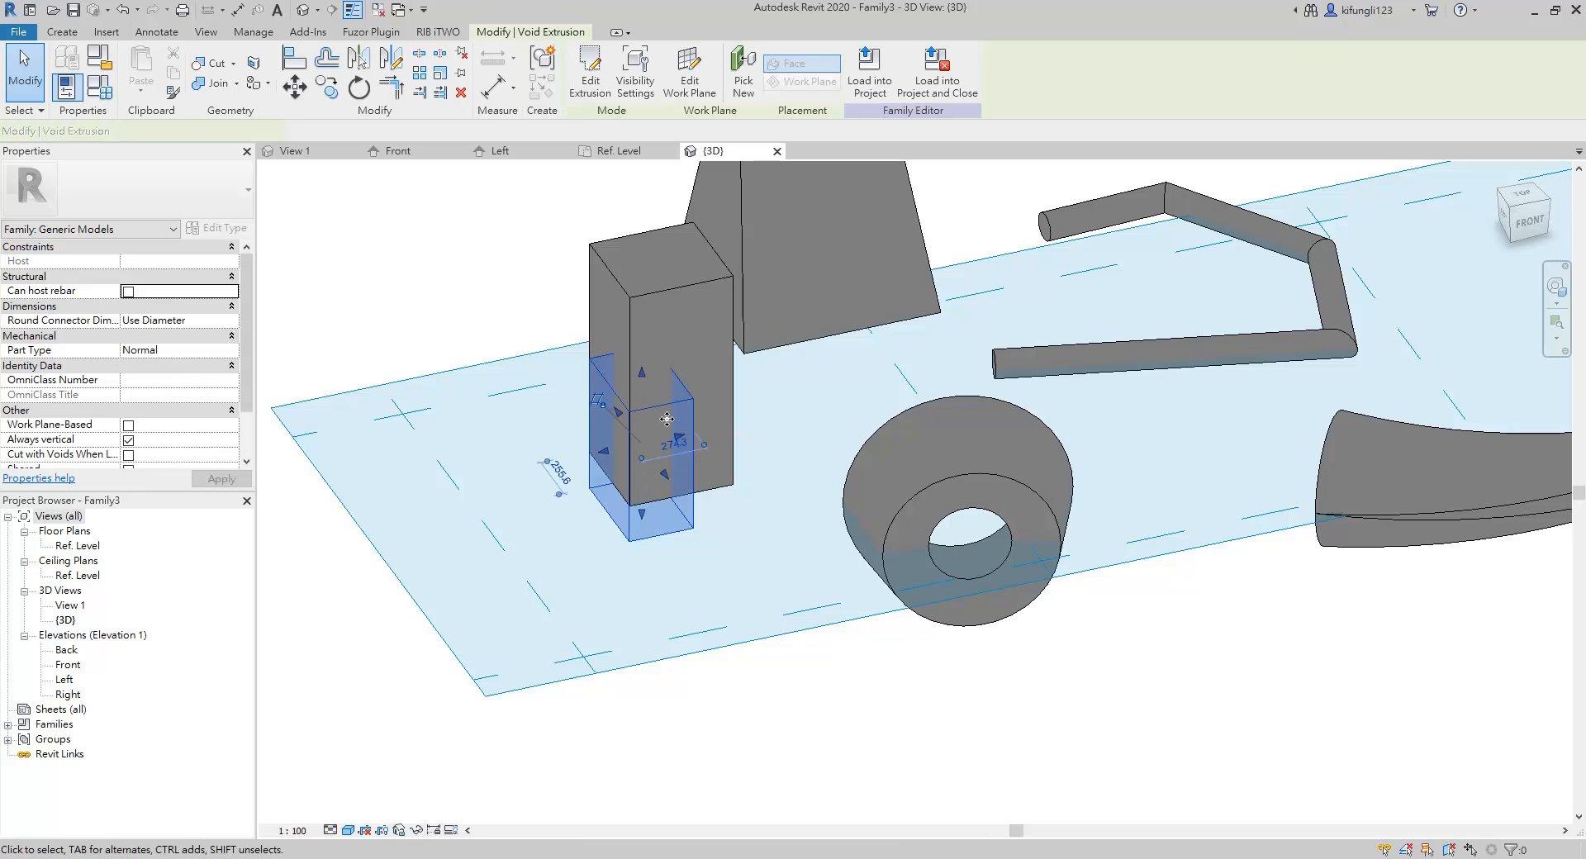
pyautogui.moveTo(690, 429); pyautogui.dragTo(565, 438)
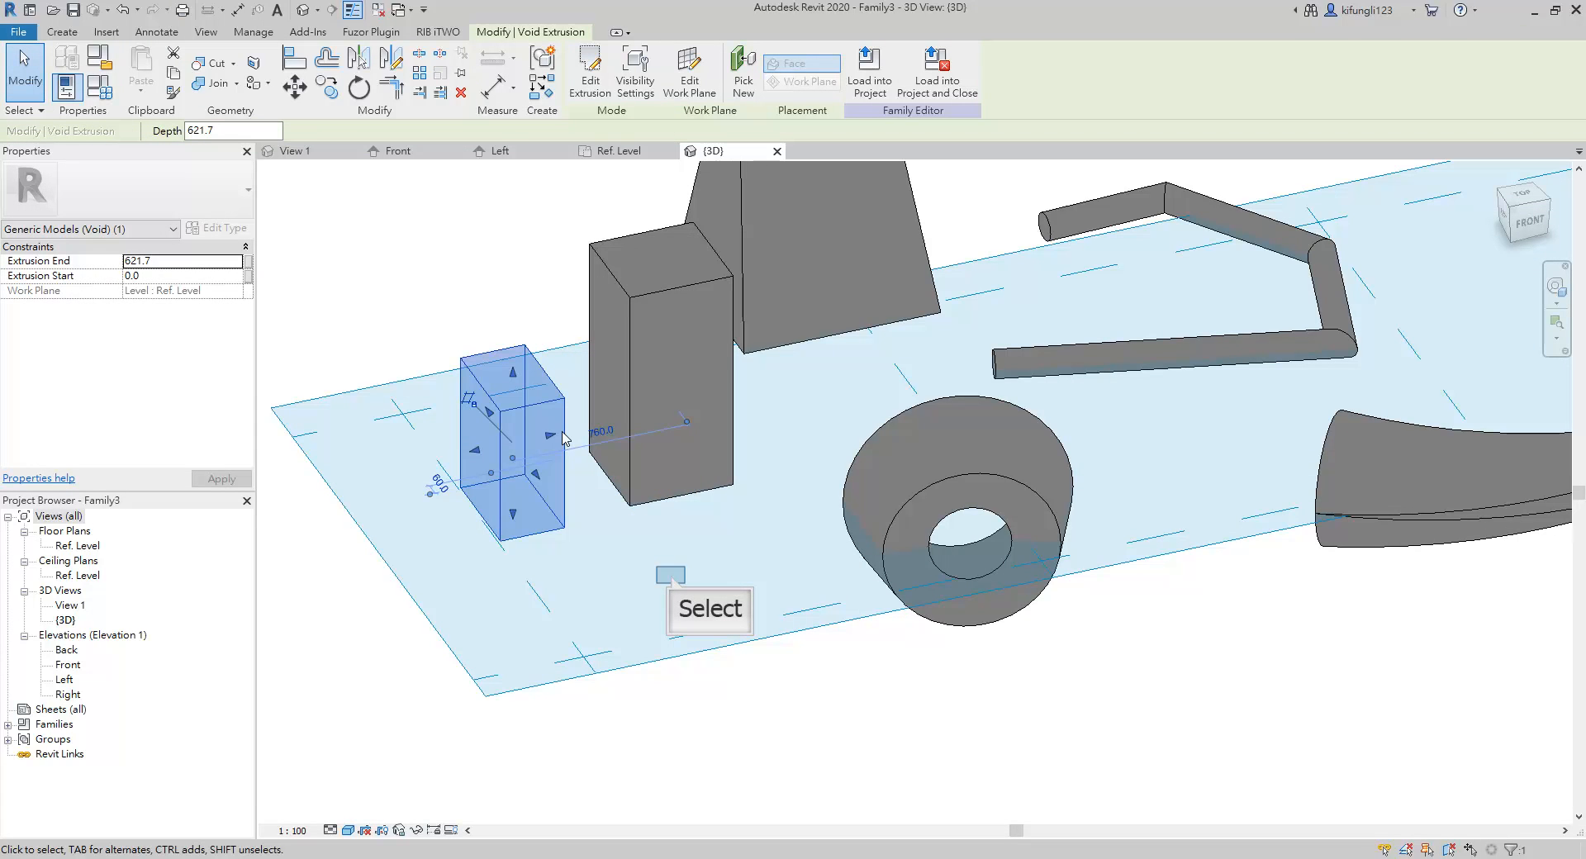
pyautogui.click(671, 576)
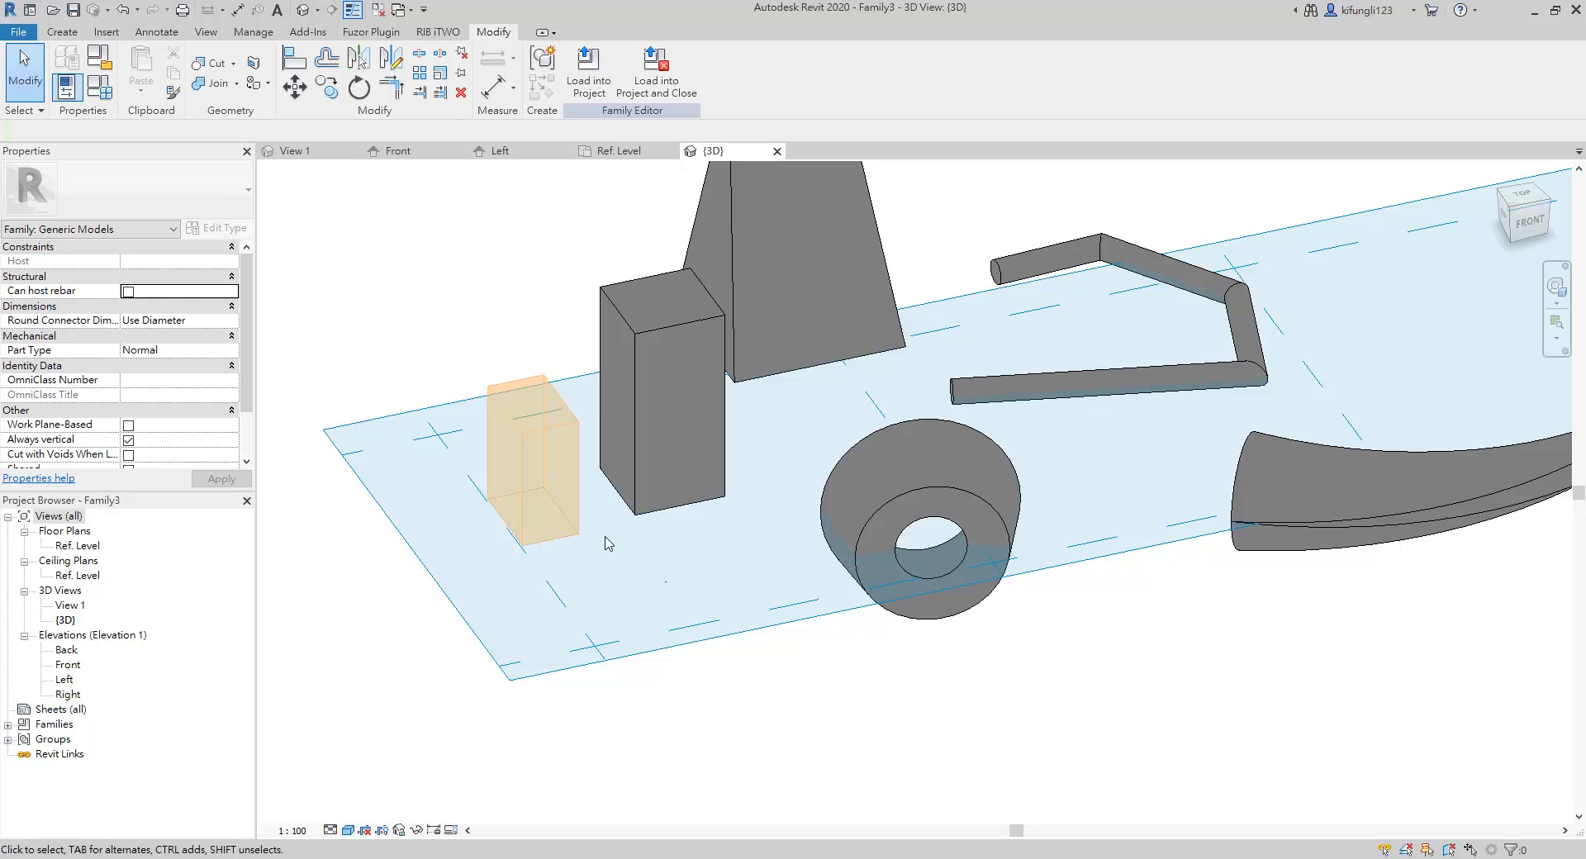
# - Select the detached void, stretch its side face into the block's front corner and deselect it
pyautogui.scroll(2, 607, 543)
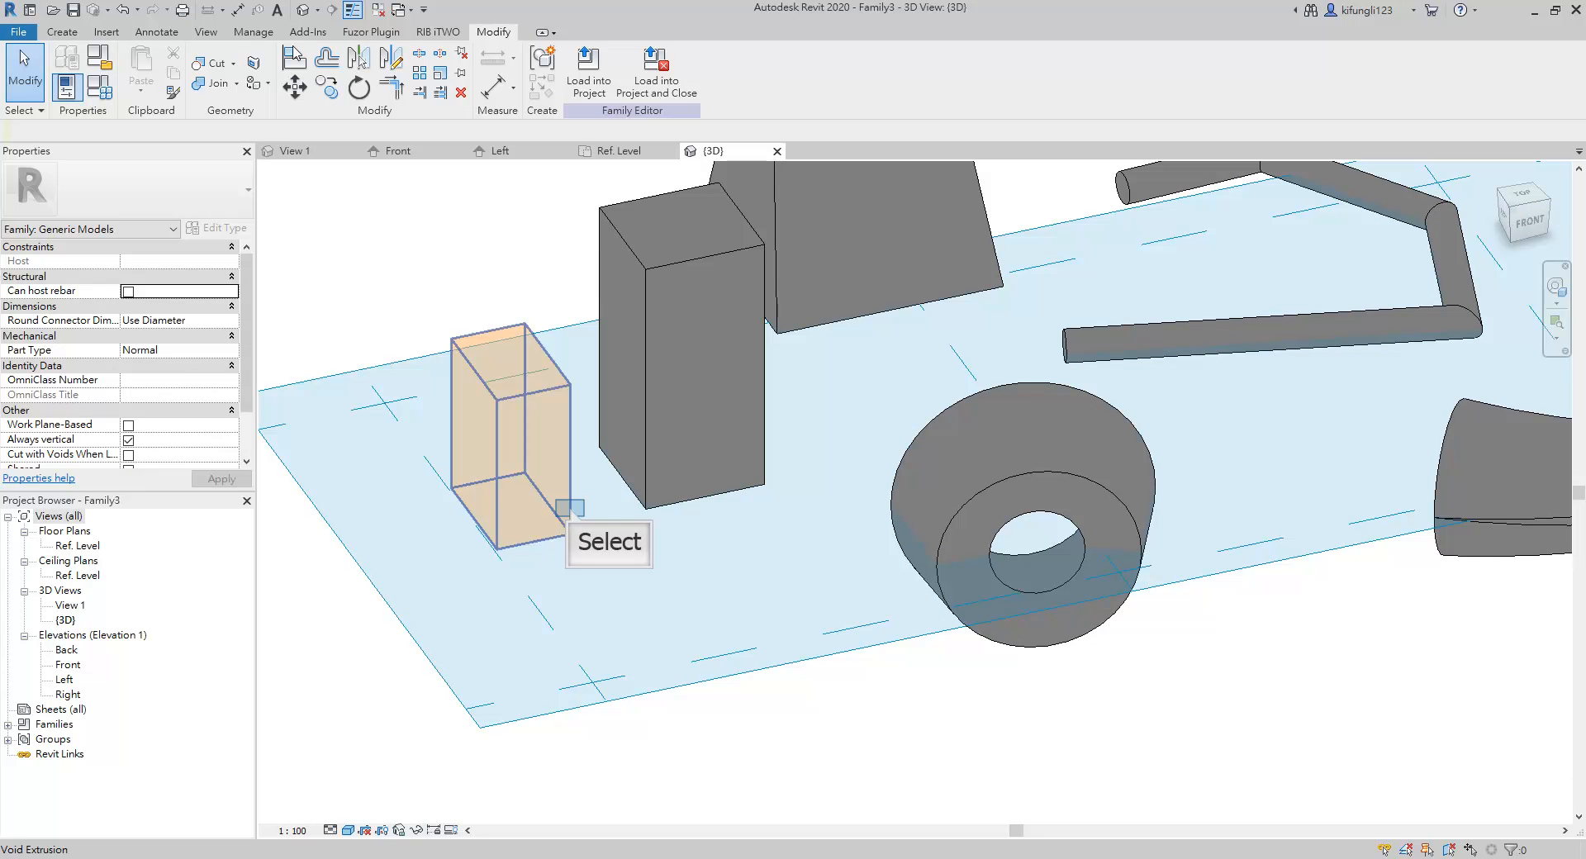
pyautogui.click(572, 511)
pyautogui.moveTo(592, 516); pyautogui.dragTo(593, 520)
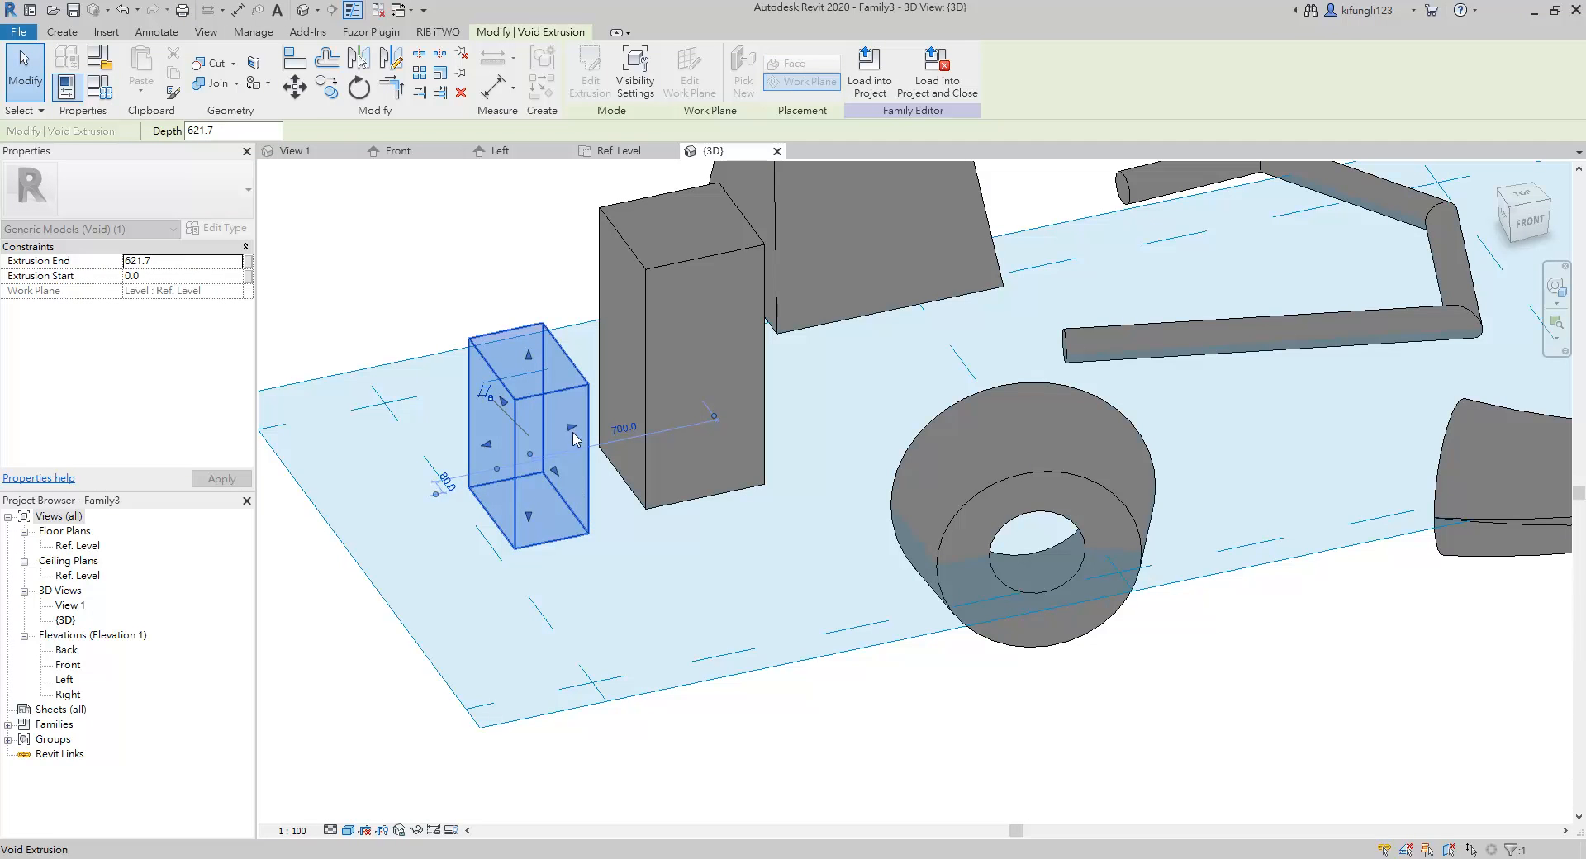
pyautogui.moveTo(576, 434); pyautogui.dragTo(676, 429)
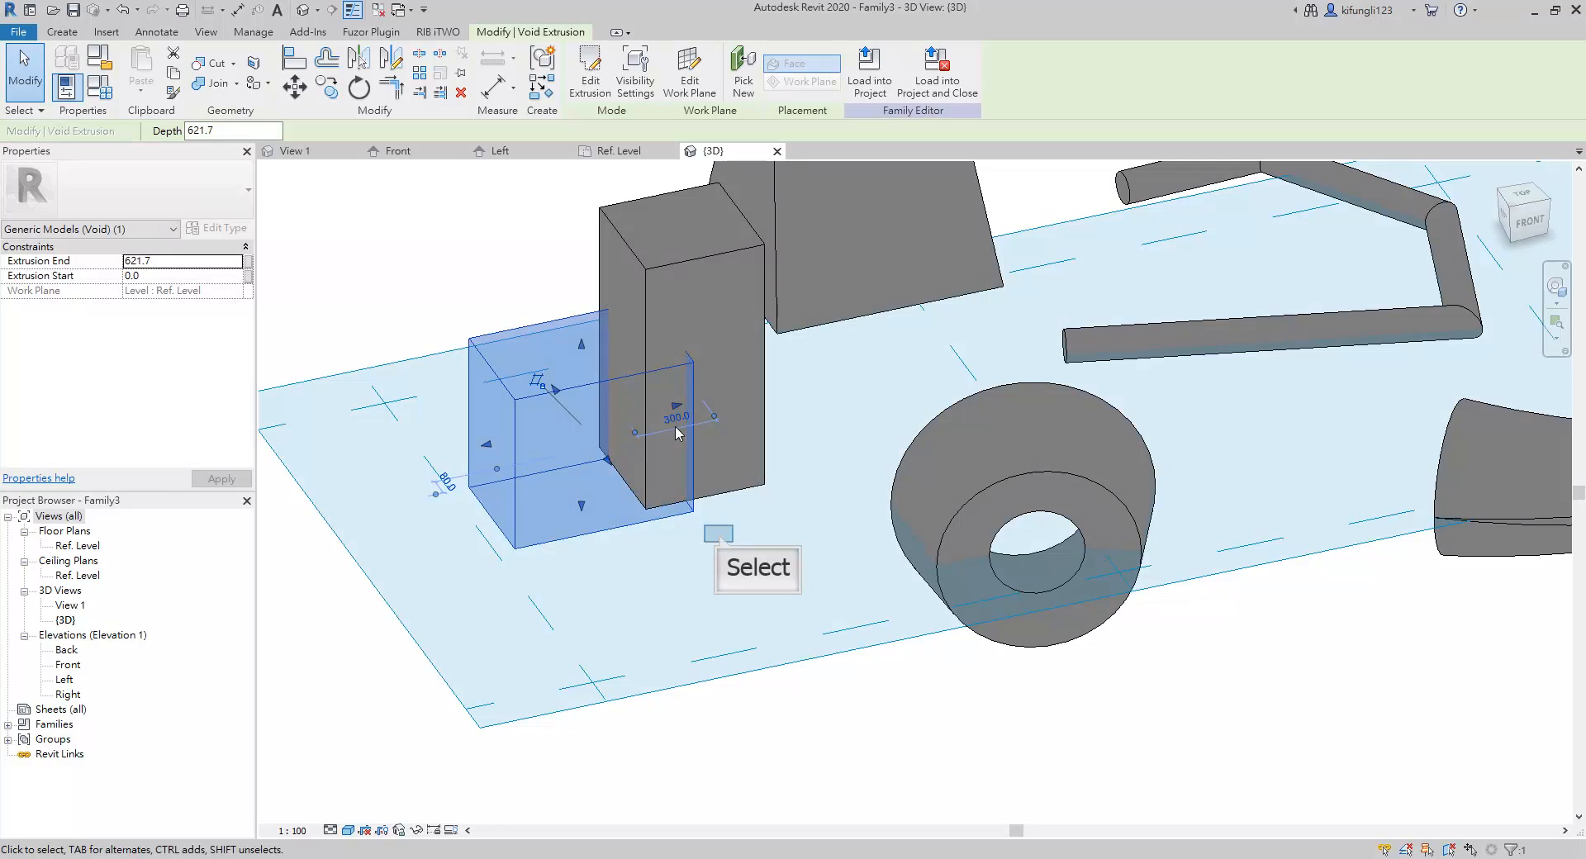
pyautogui.click(718, 532)
pyautogui.scroll(-1, 718, 530)
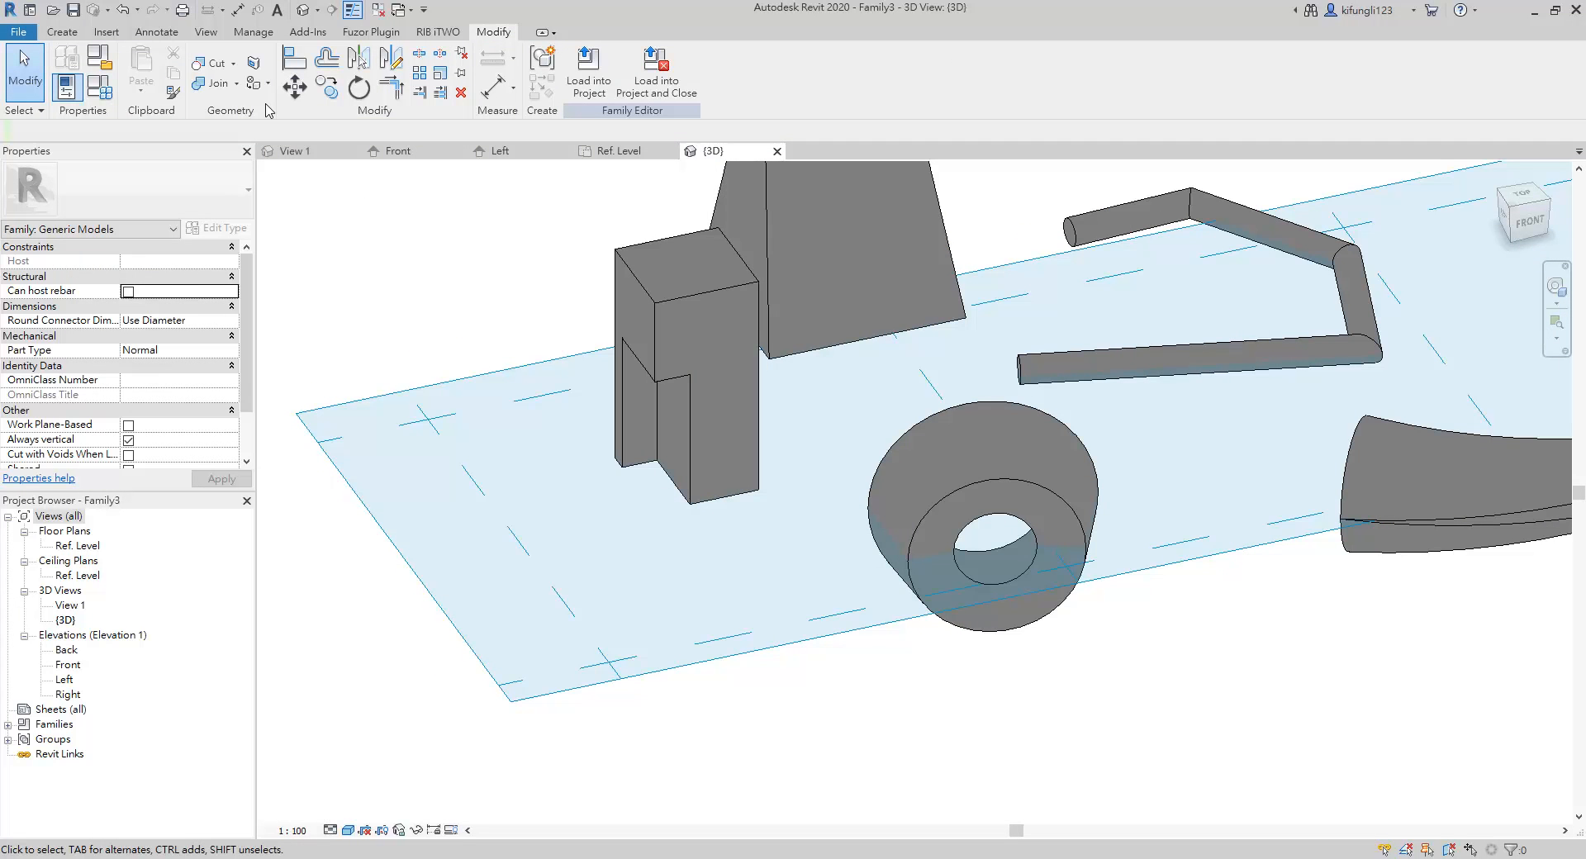